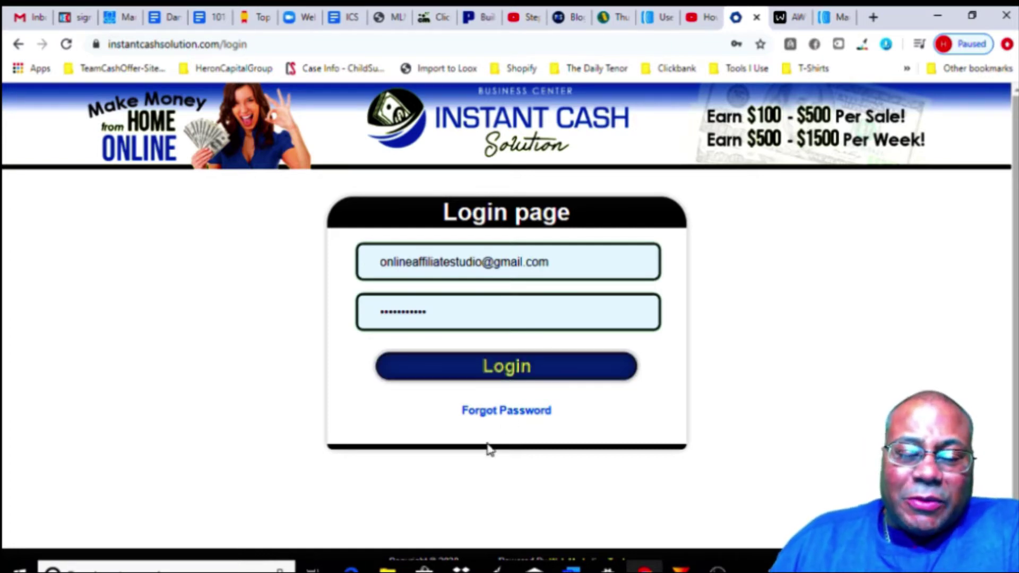
# - Log in to the Instant Cash Solution business center with the prefilled credentials and view the setup checklist on the AWW board
pyautogui.click(529, 371)
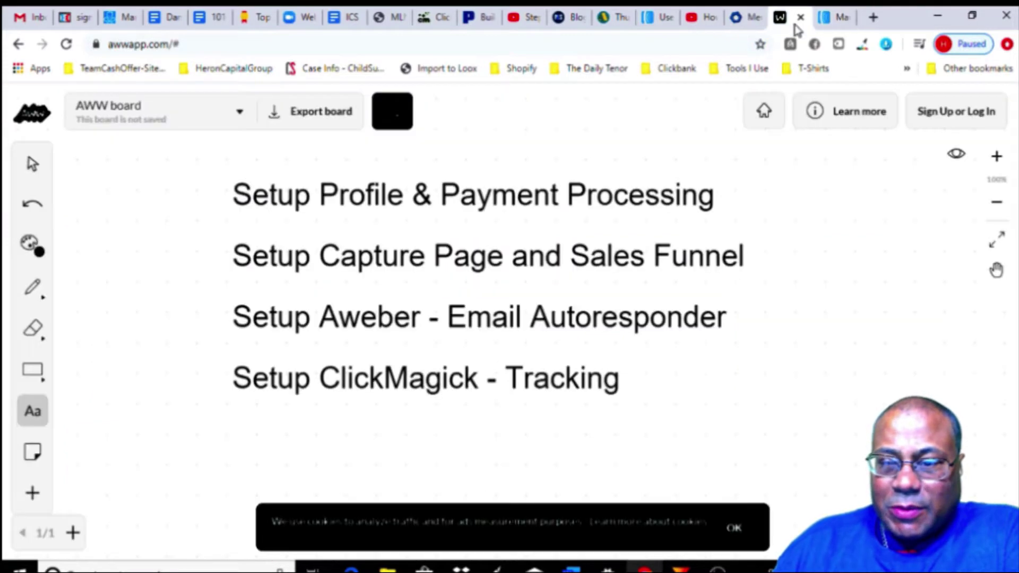
pyautogui.click(785, 17)
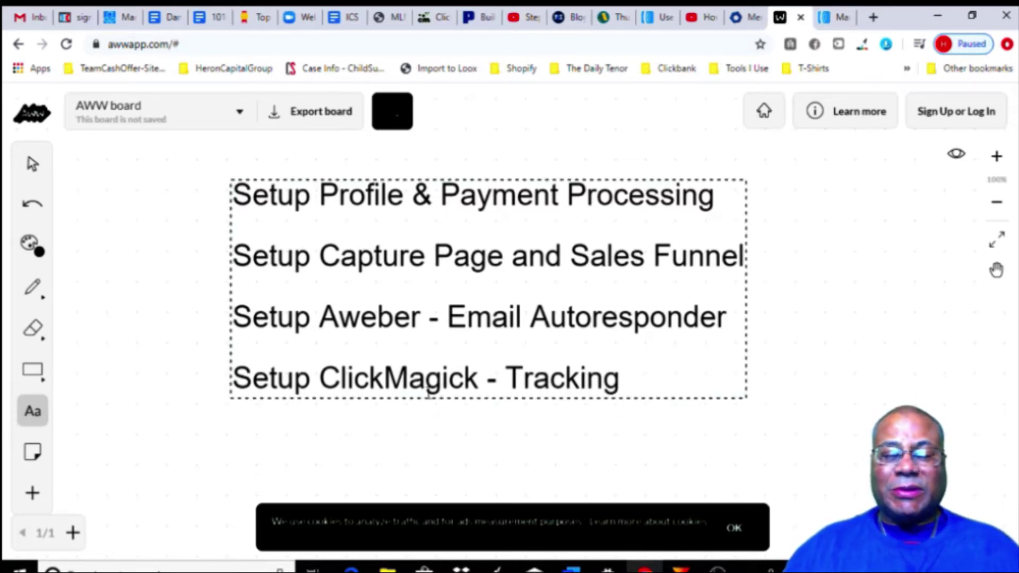
# - Open the member profile in Instant Cash Solution and examine its contact details, autoresponder connection and payment processor key fields
pyautogui.click(749, 19)
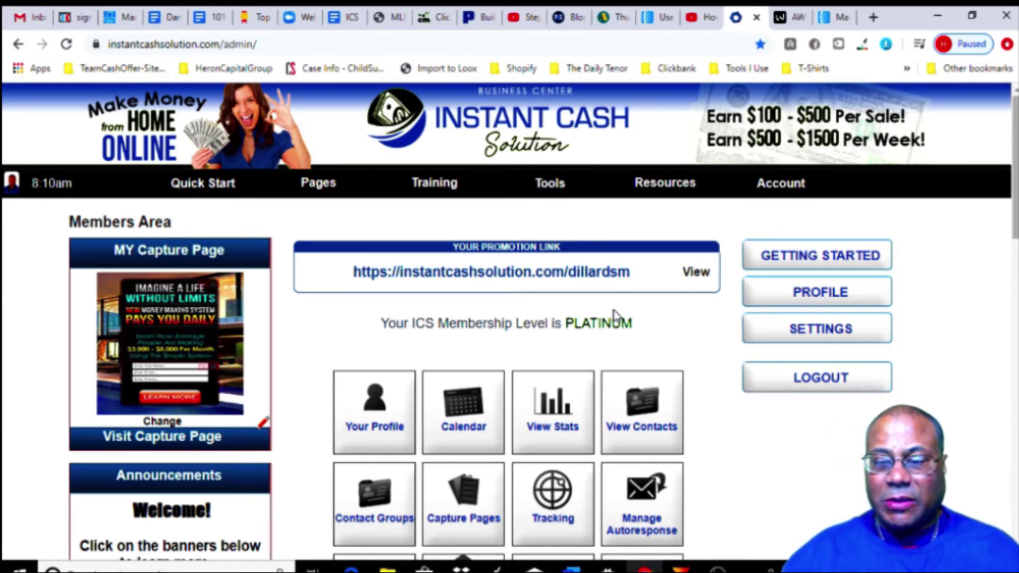
pyautogui.click(823, 308)
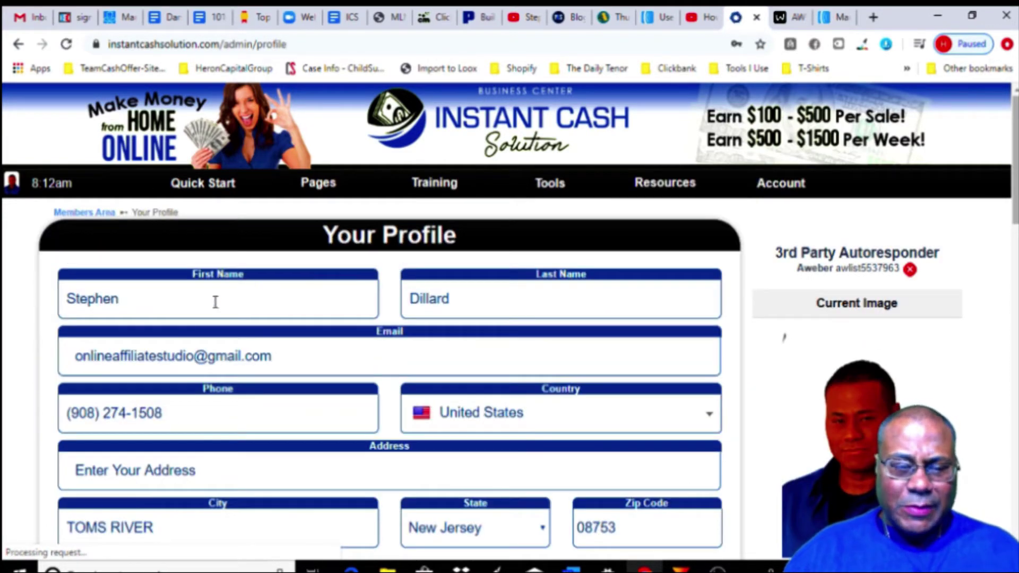
pyautogui.scroll(-4, 509, 366)
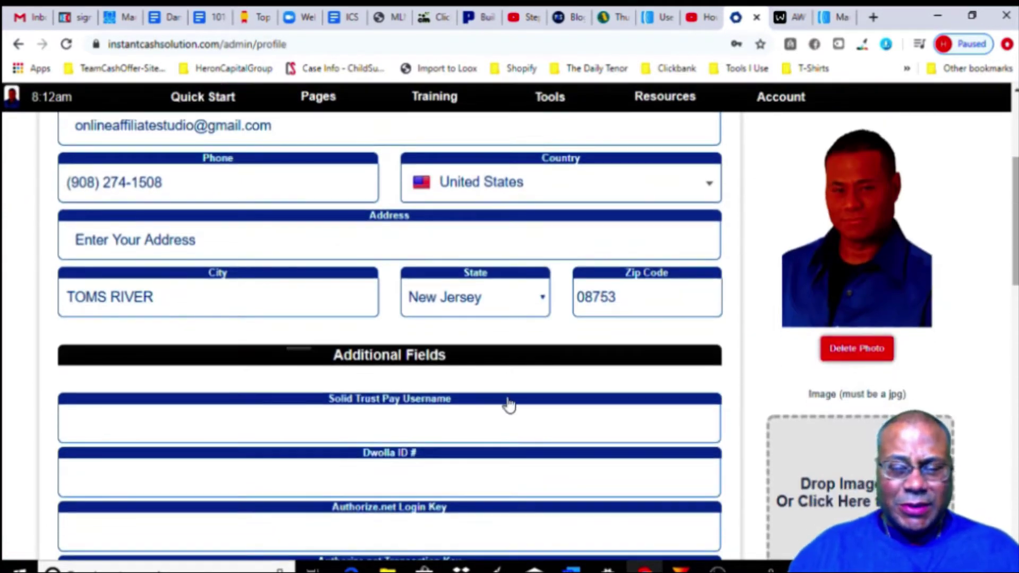
pyautogui.scroll(3, 507, 405)
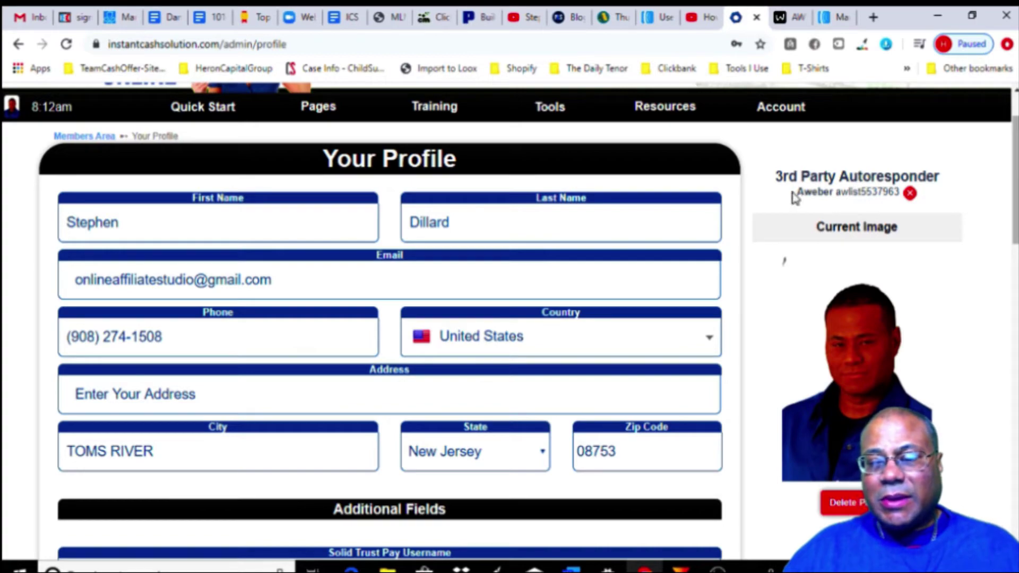
pyautogui.scroll(-1, 583, 357)
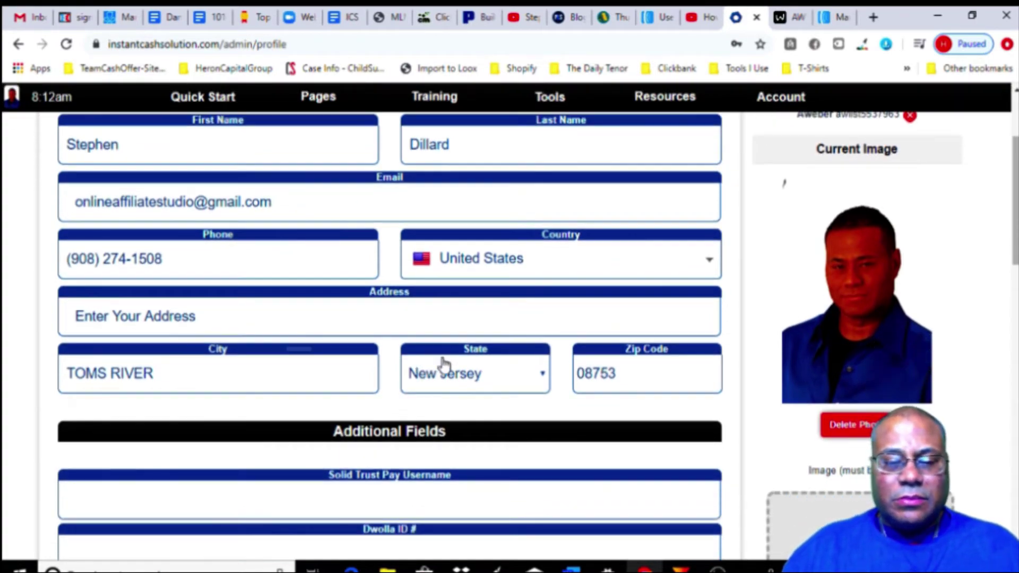
pyautogui.scroll(-5, 451, 412)
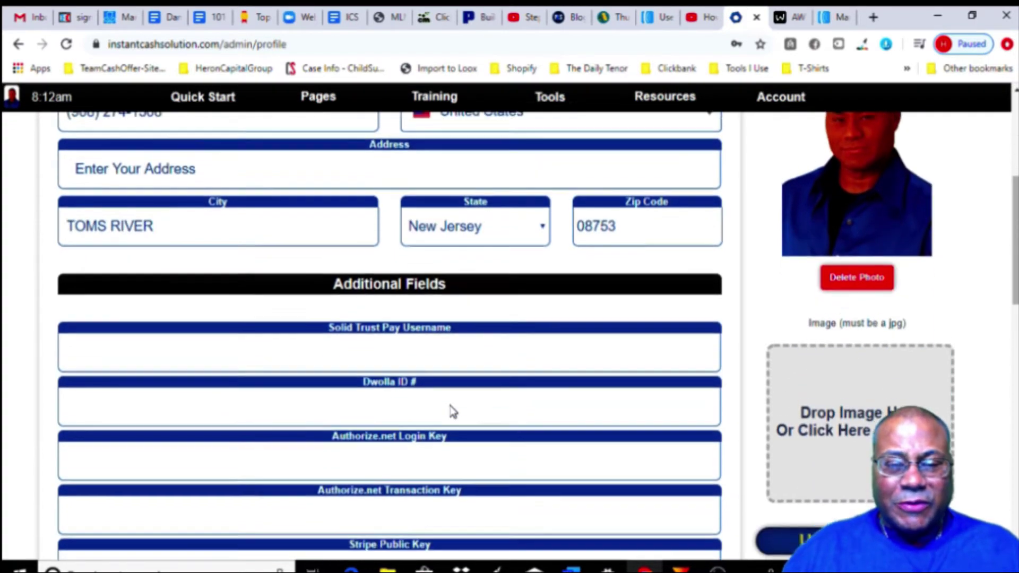
pyautogui.scroll(1, 569, 371)
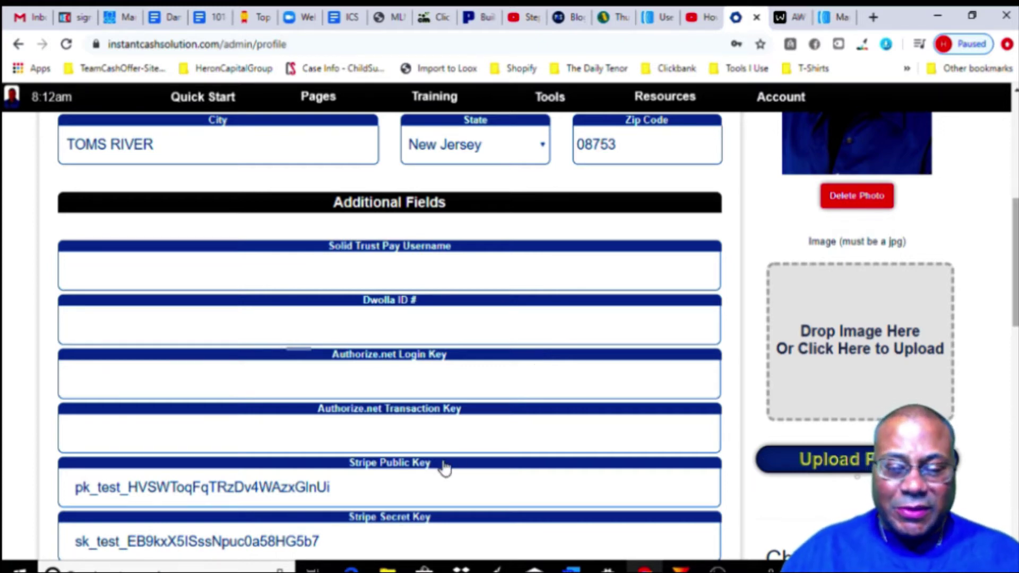
pyautogui.scroll(-3, 439, 416)
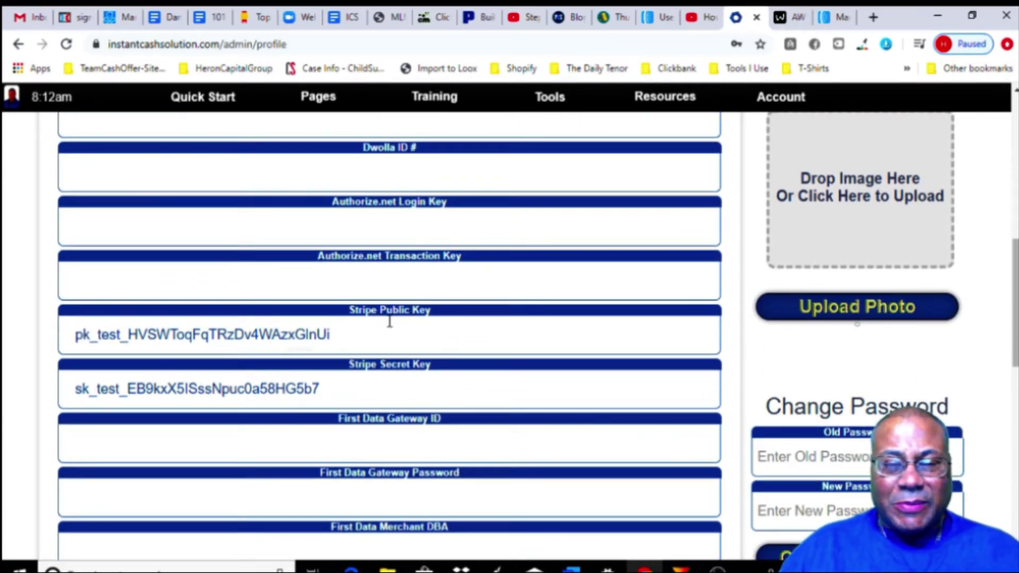
# - Try to open stripe.network in a new browser tab
pyautogui.click(873, 18)
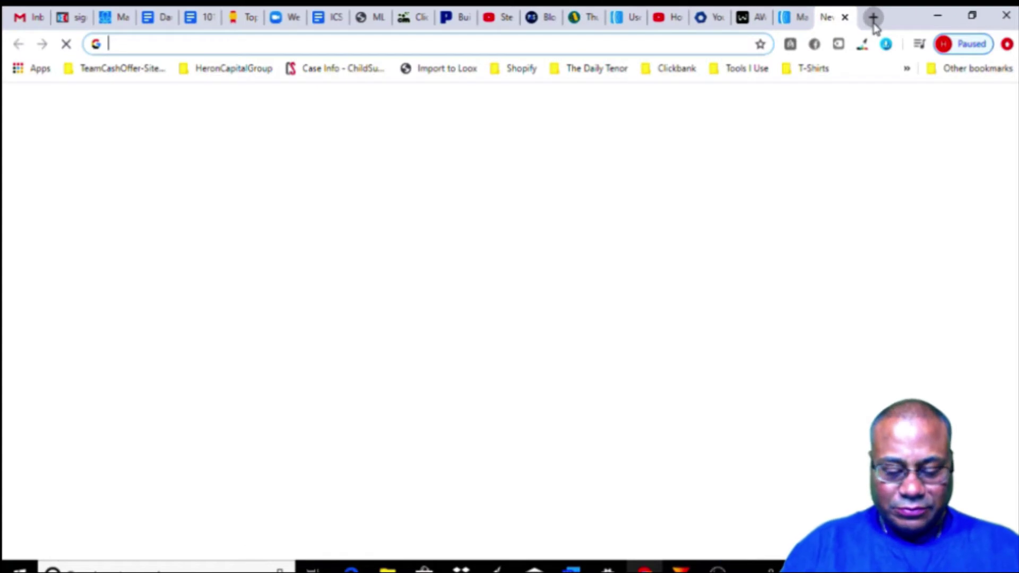
pyautogui.write('stripe.')
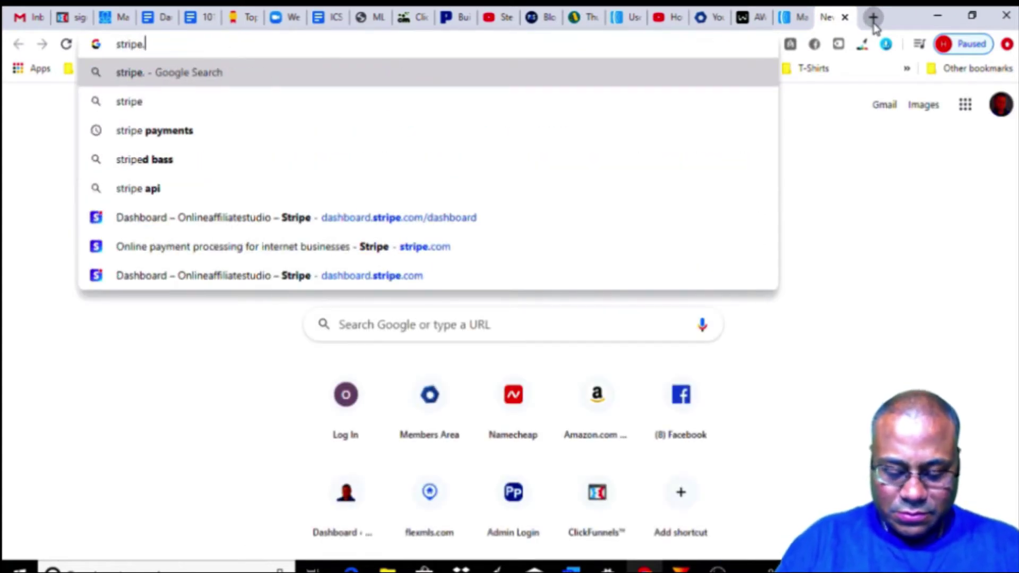
pyautogui.write('network')
pyautogui.press('Return')
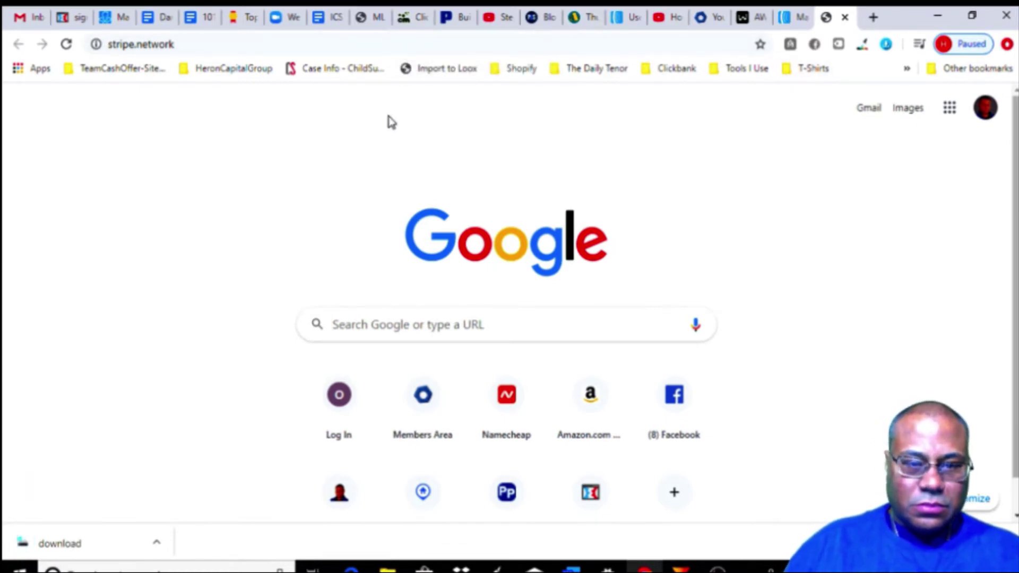
# - Search Google for stripe and open the Stripe payments platform website from the results
pyautogui.click(294, 44)
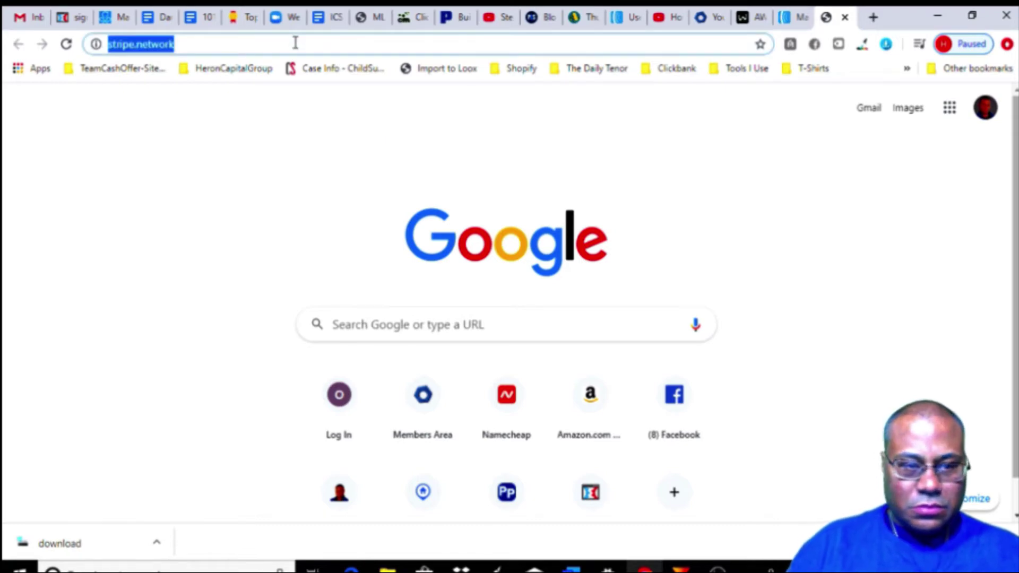
pyautogui.write('stripe')
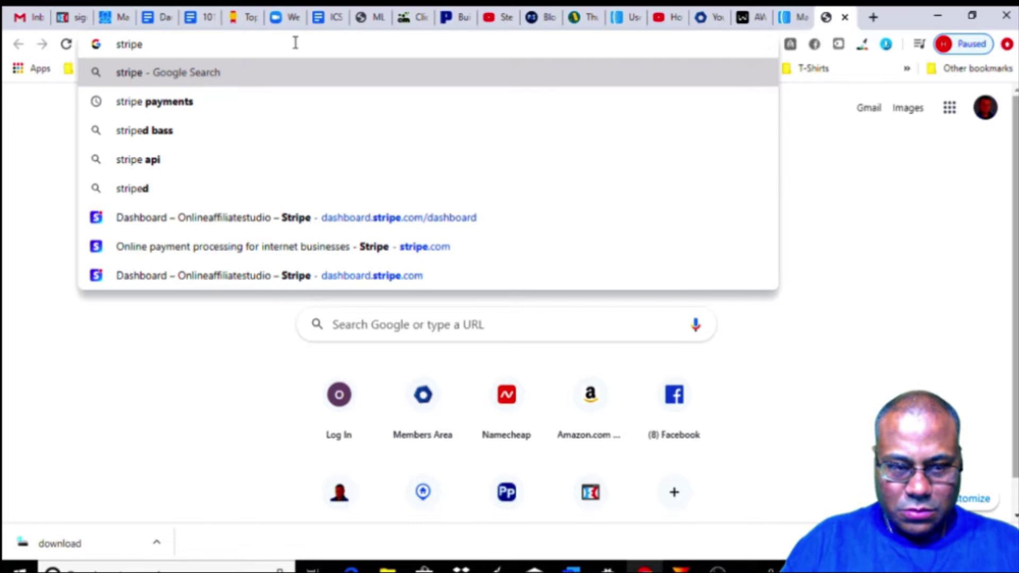
pyautogui.press('Return')
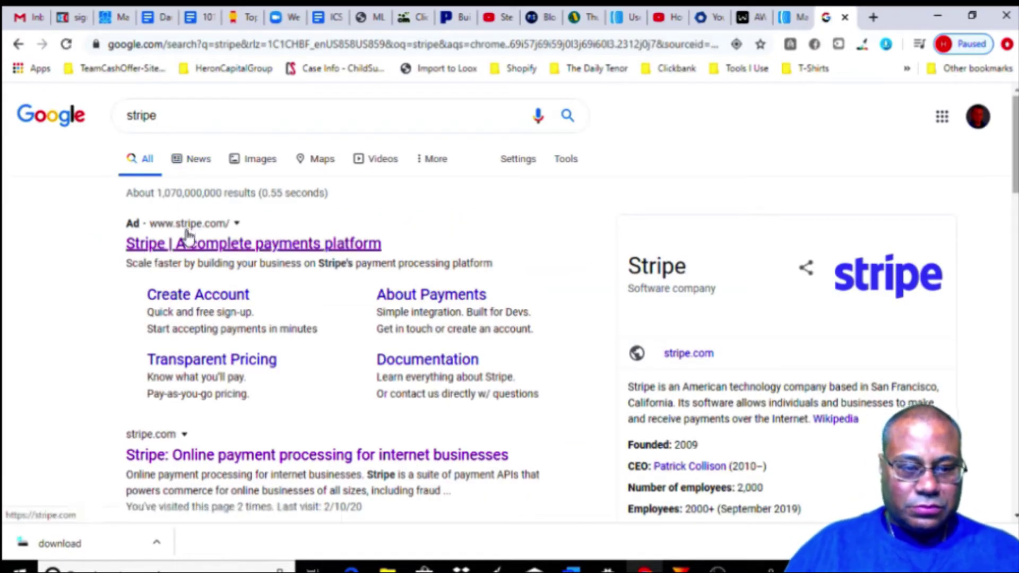
pyautogui.click(186, 243)
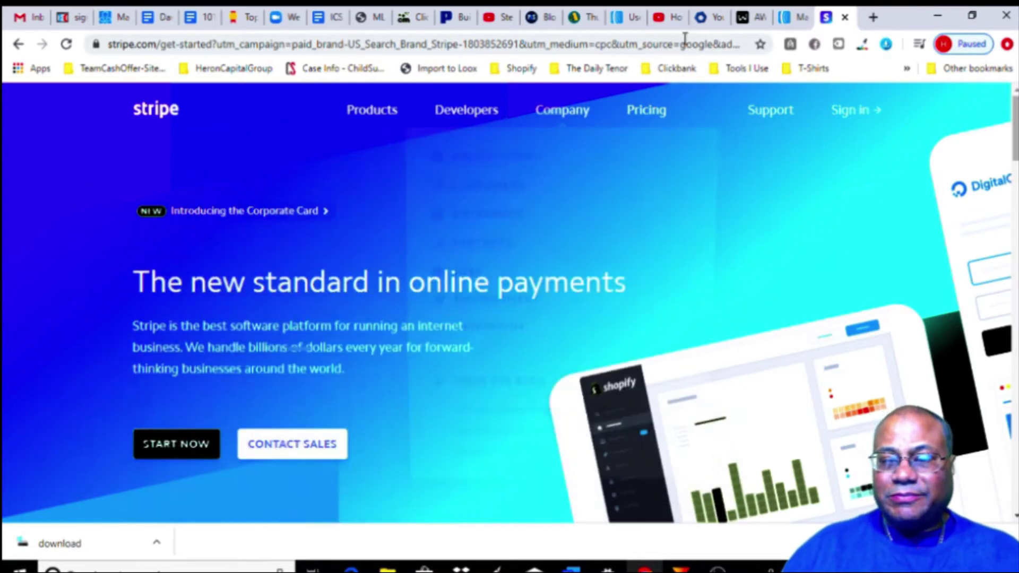
# - Return to the Instant Cash Solution profile and read the whole message in Your Payment Details
pyautogui.click(713, 19)
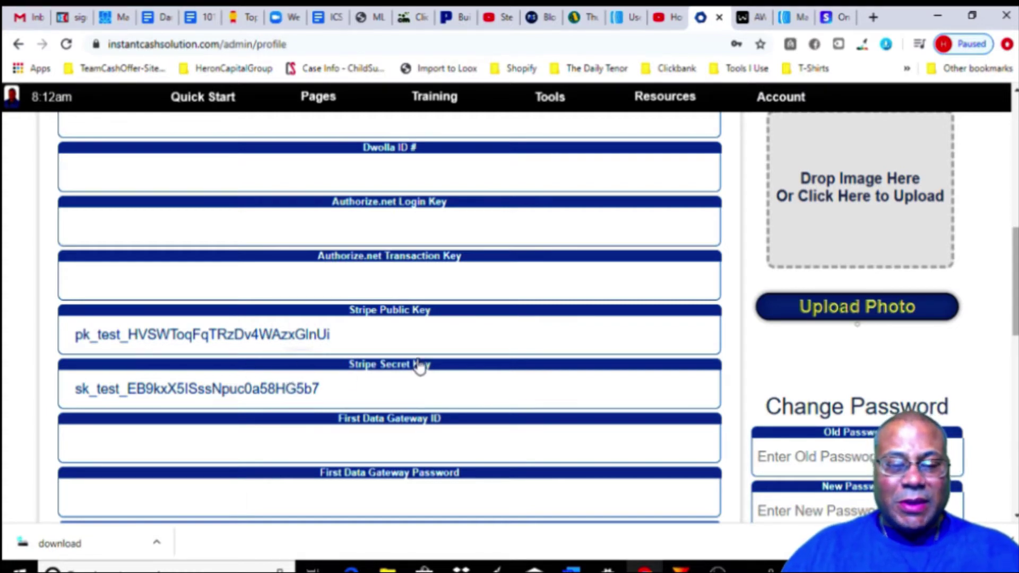
pyautogui.scroll(-2, 427, 356)
pyautogui.scroll(-5, 427, 353)
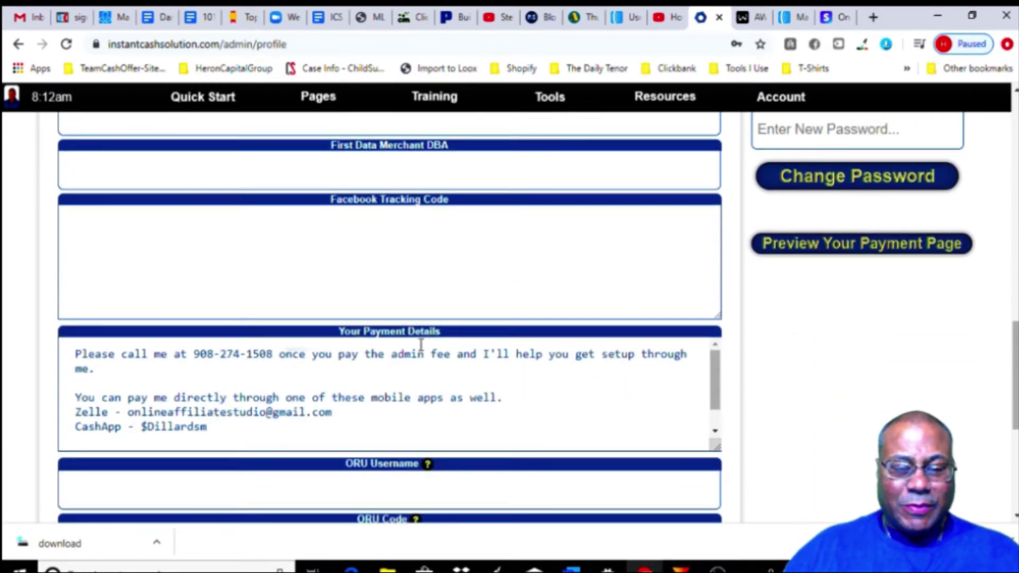
pyautogui.scroll(-1, 438, 354)
pyautogui.scroll(-1, 439, 354)
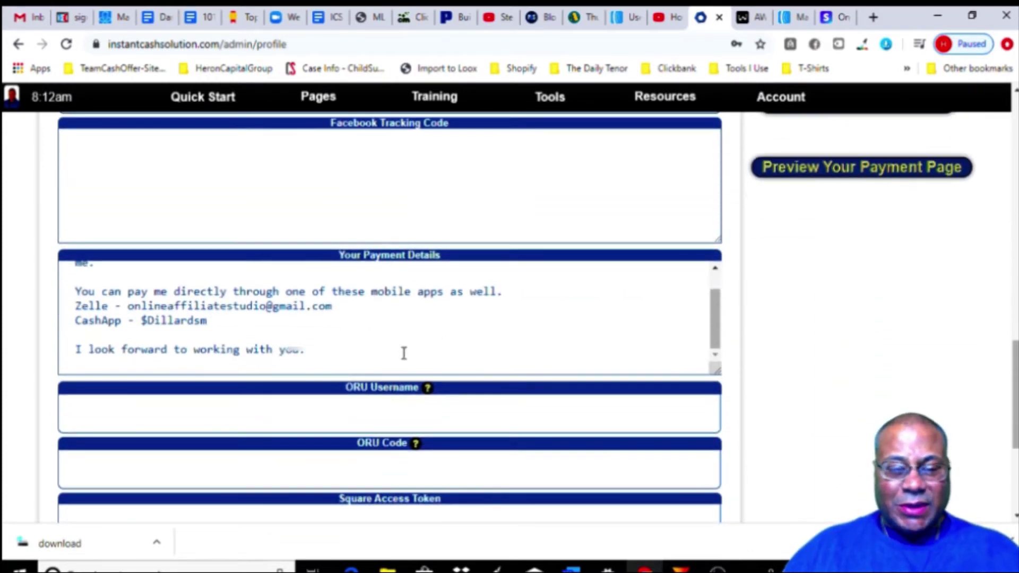
pyautogui.scroll(1, 403, 348)
pyautogui.scroll(1, 401, 347)
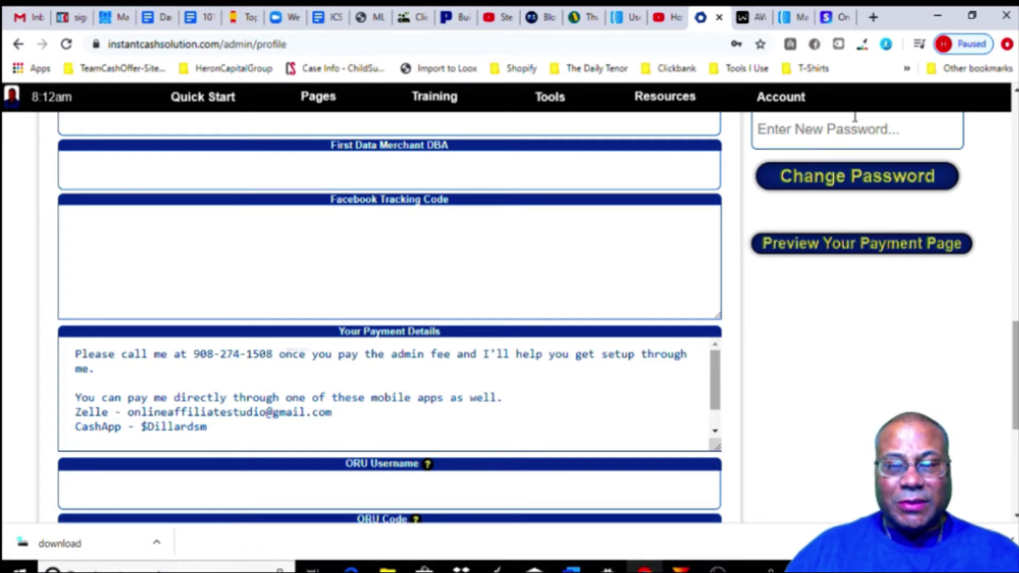
# - Search for google voice in a new browser tab and open Google Voice from the results
pyautogui.click(873, 18)
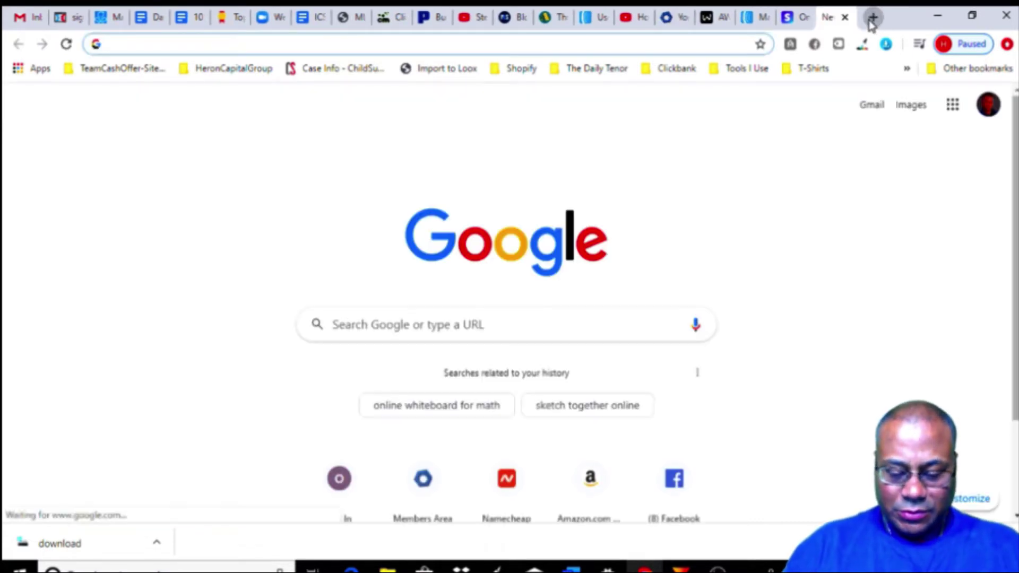
pyautogui.write('google voice')
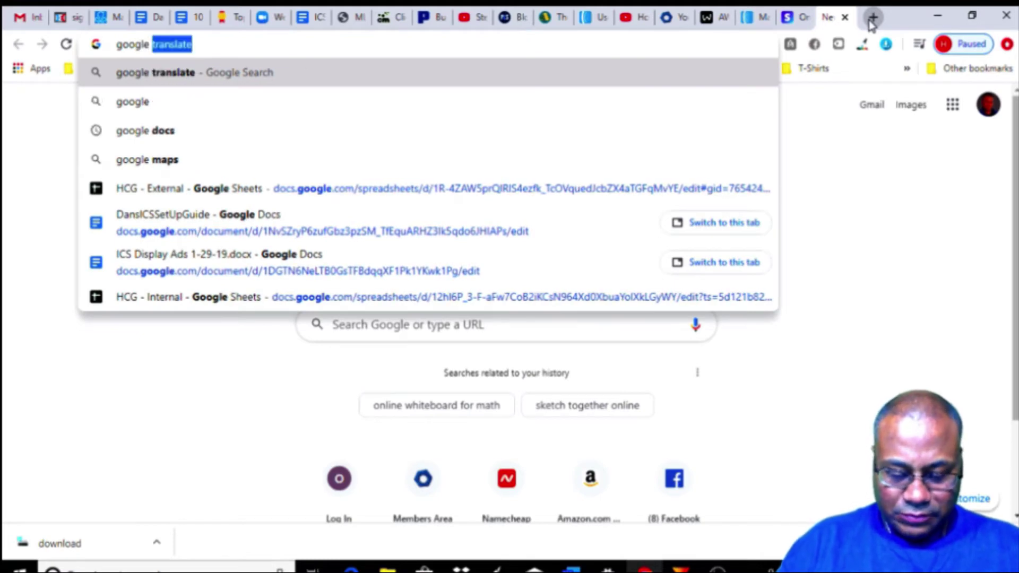
pyautogui.press('Return')
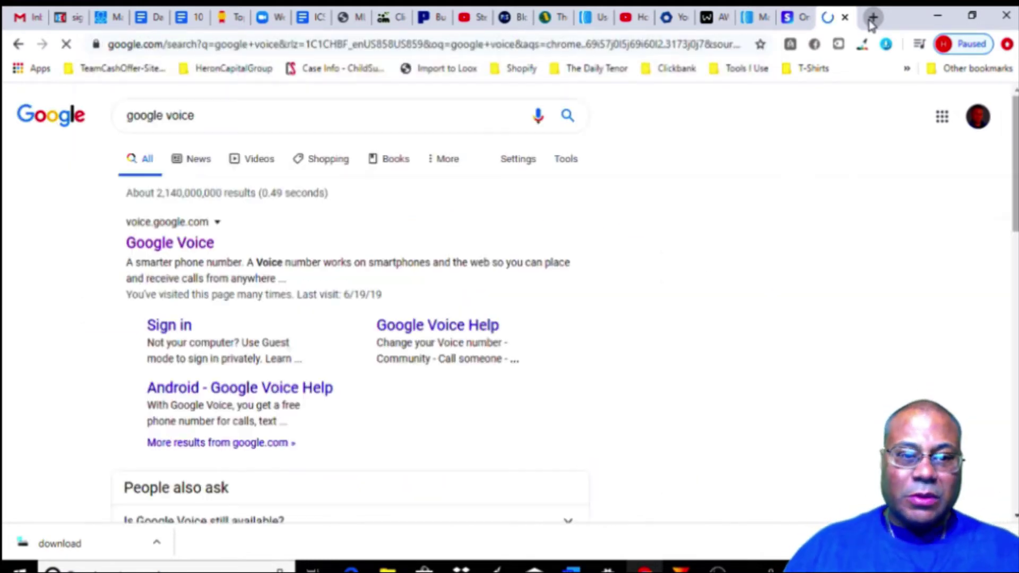
pyautogui.click(173, 249)
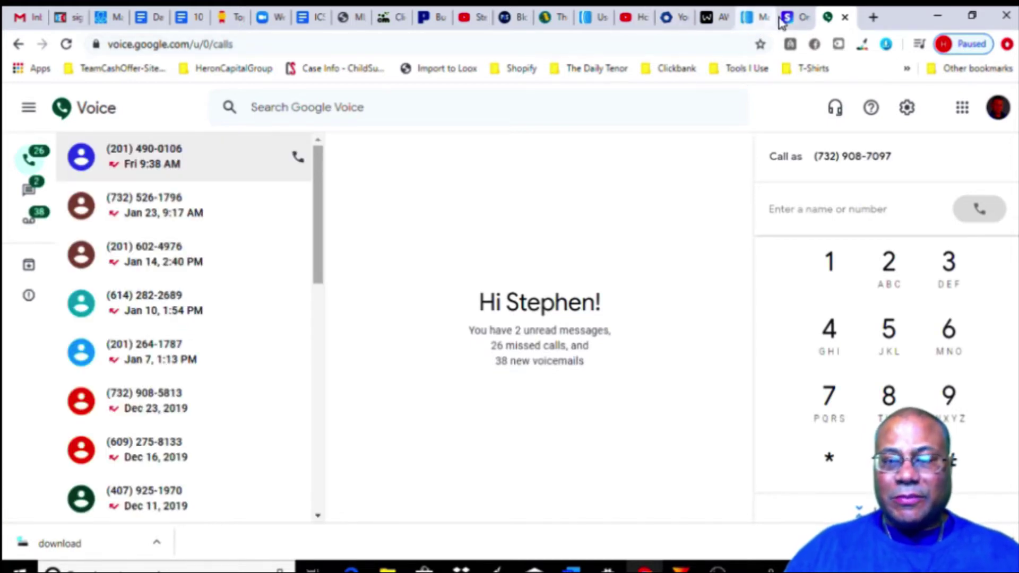
# - Go back to the Instant Cash Solution profile and review the payment details, the Stripe keys and the remaining fields through Square Access Token
pyautogui.click(682, 29)
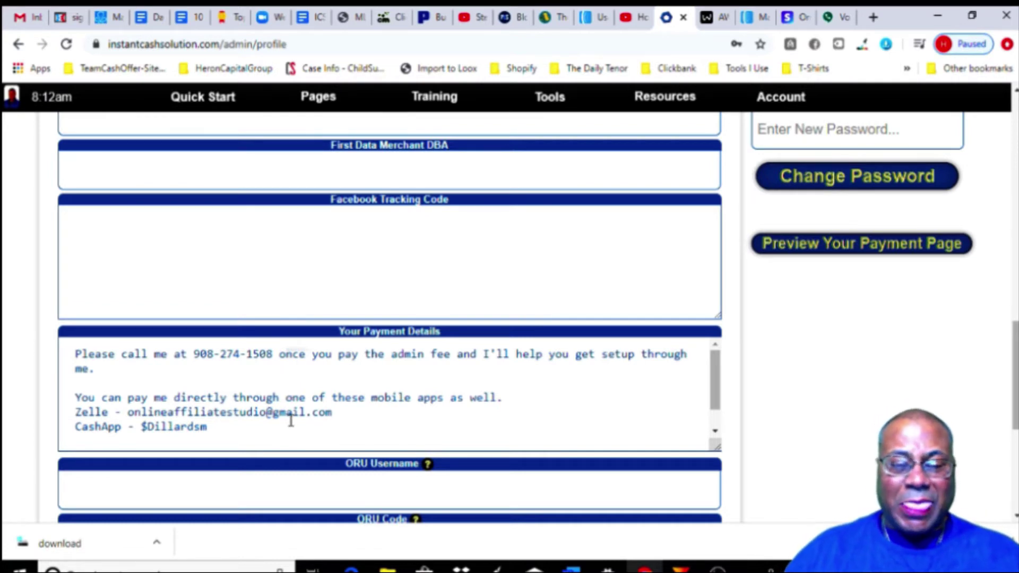
pyautogui.scroll(-1, 363, 407)
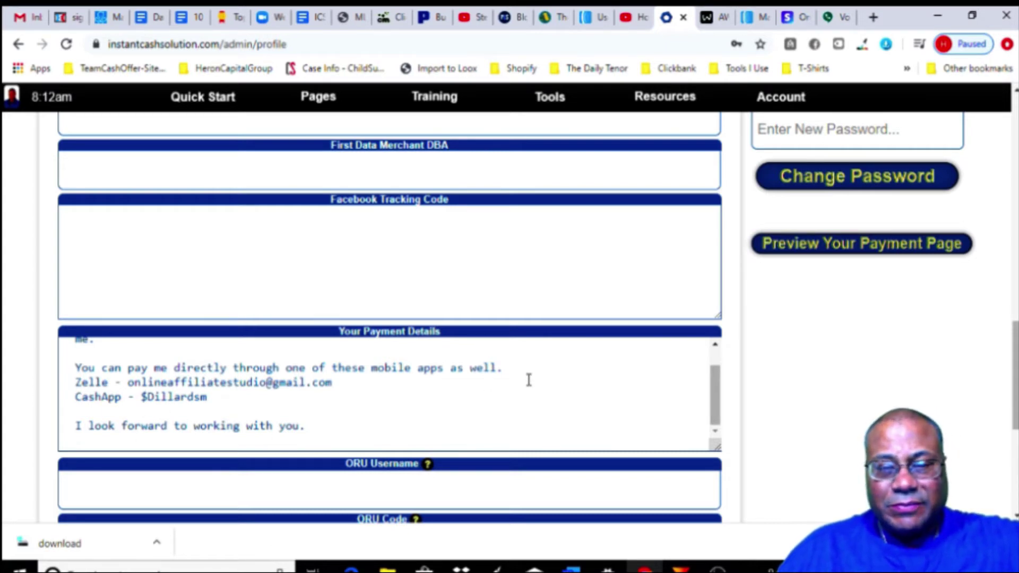
pyautogui.scroll(8, 532, 373)
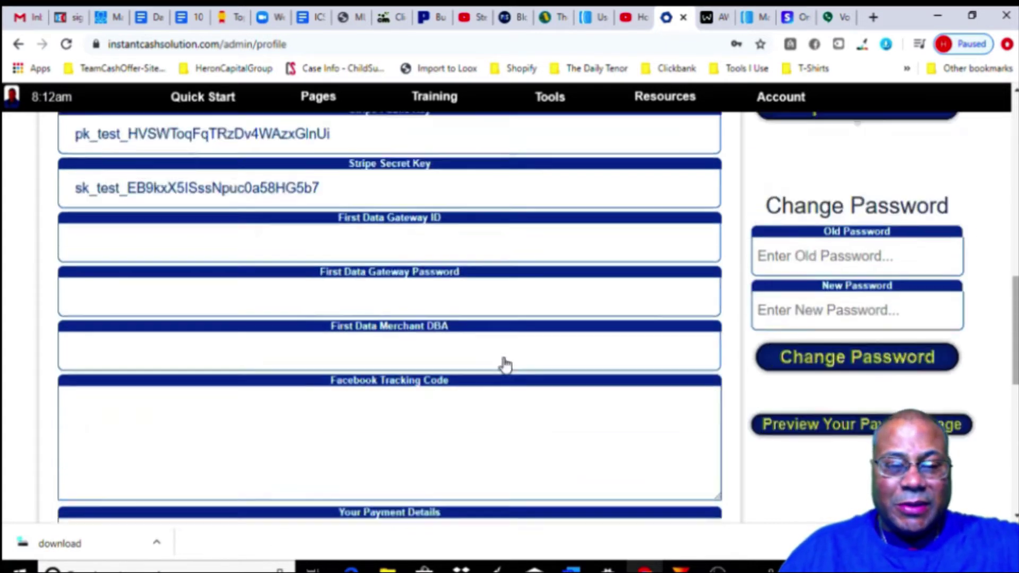
pyautogui.scroll(-8, 420, 357)
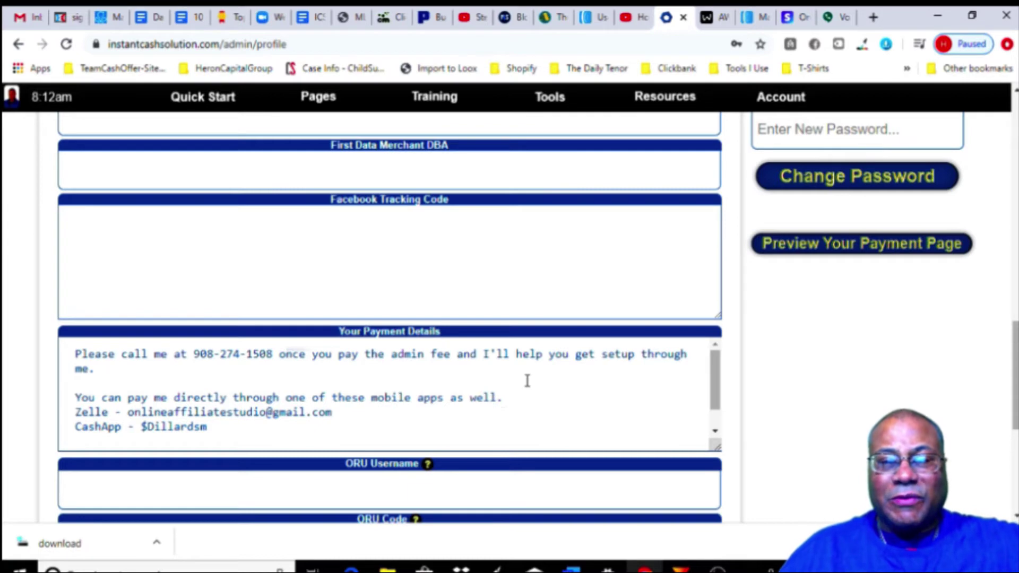
pyautogui.scroll(-8, 475, 410)
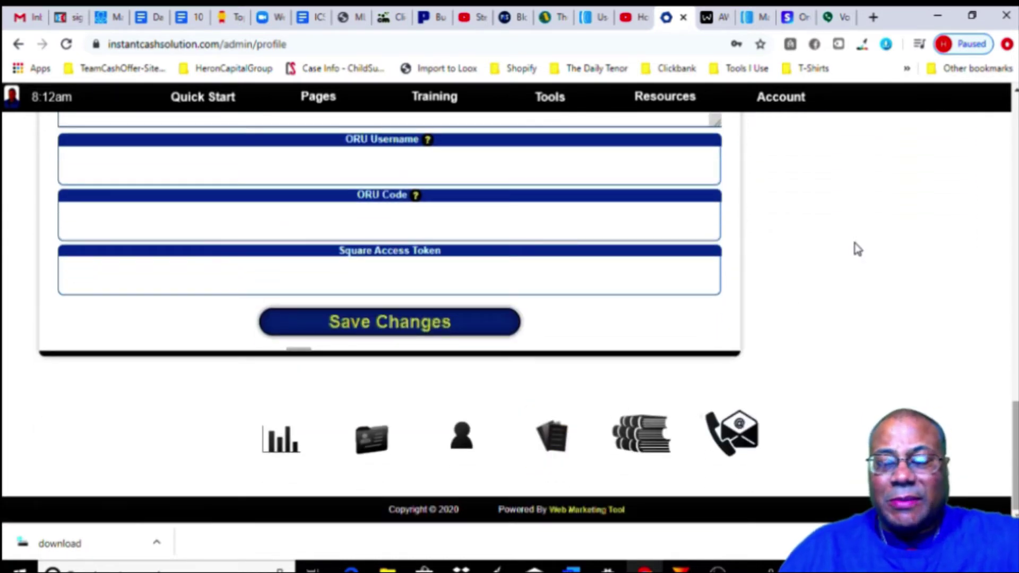
pyautogui.scroll(9, 873, 296)
pyautogui.scroll(3, 878, 322)
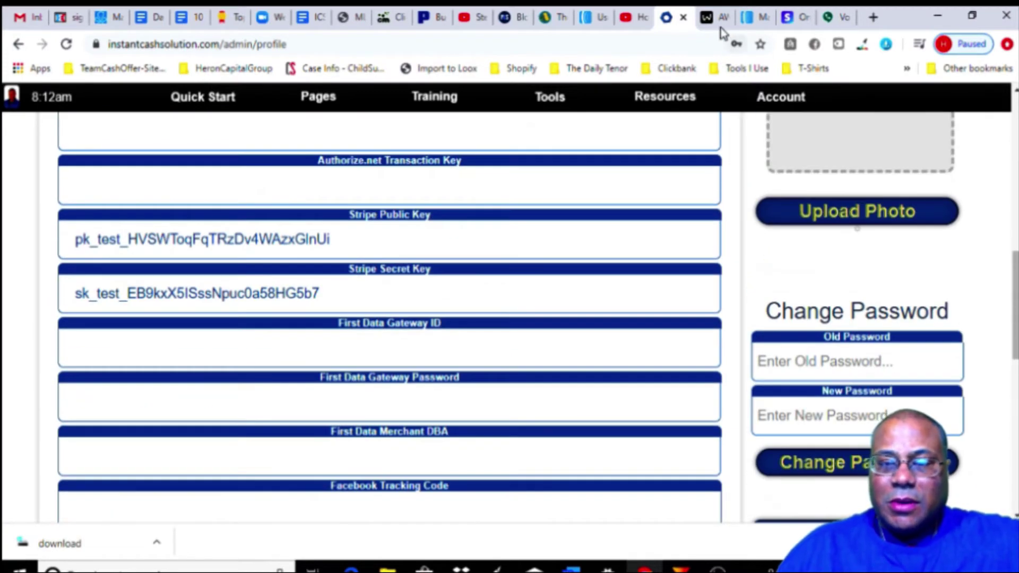
# - Check the setup checklist on the AWW board, and go back to the Members Area tools in Instant Cash Solution to find Capture Pages
pyautogui.click(719, 20)
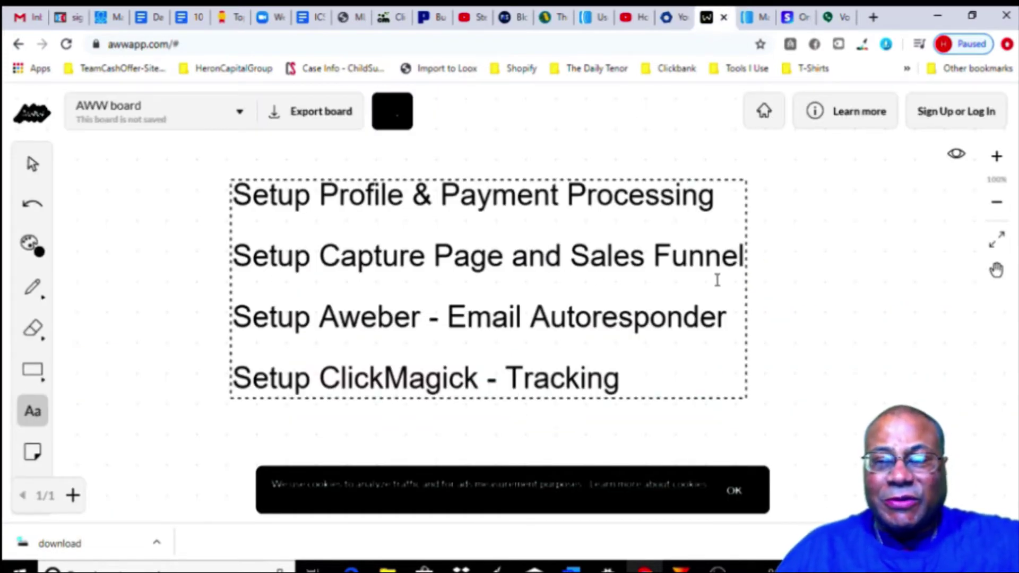
pyautogui.click(677, 19)
pyautogui.scroll(12, 609, 250)
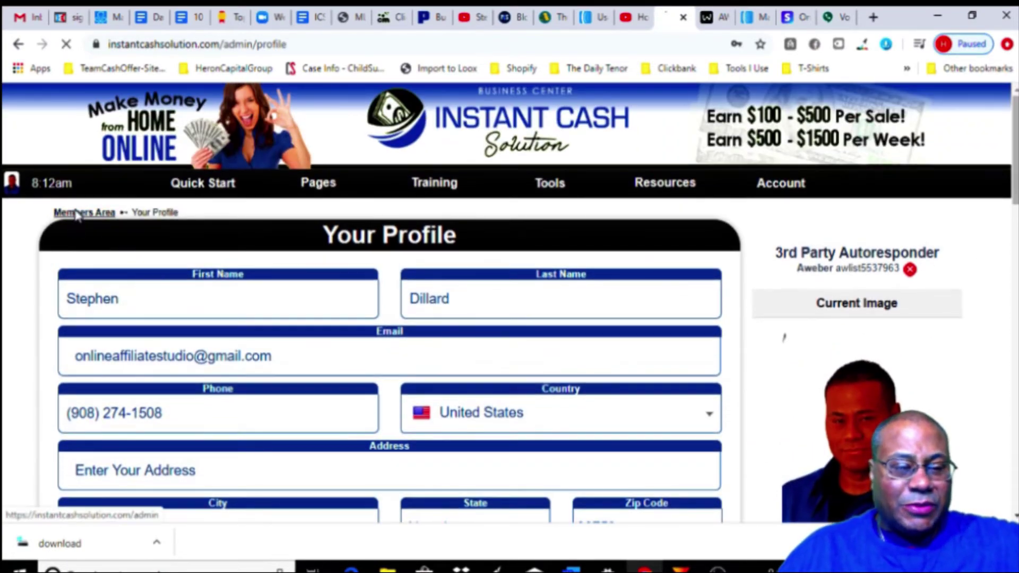
pyautogui.click(77, 212)
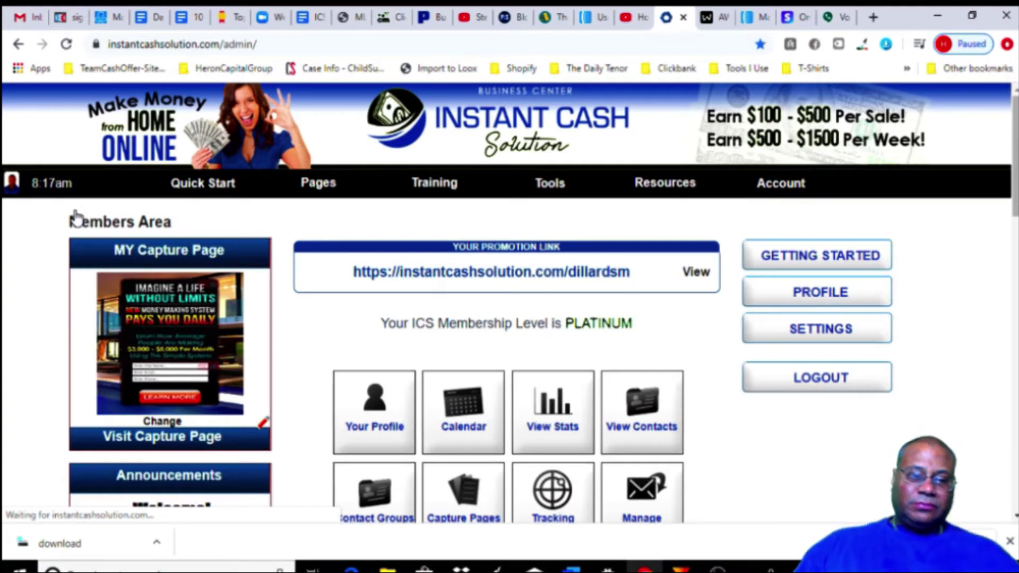
pyautogui.scroll(-3, 436, 365)
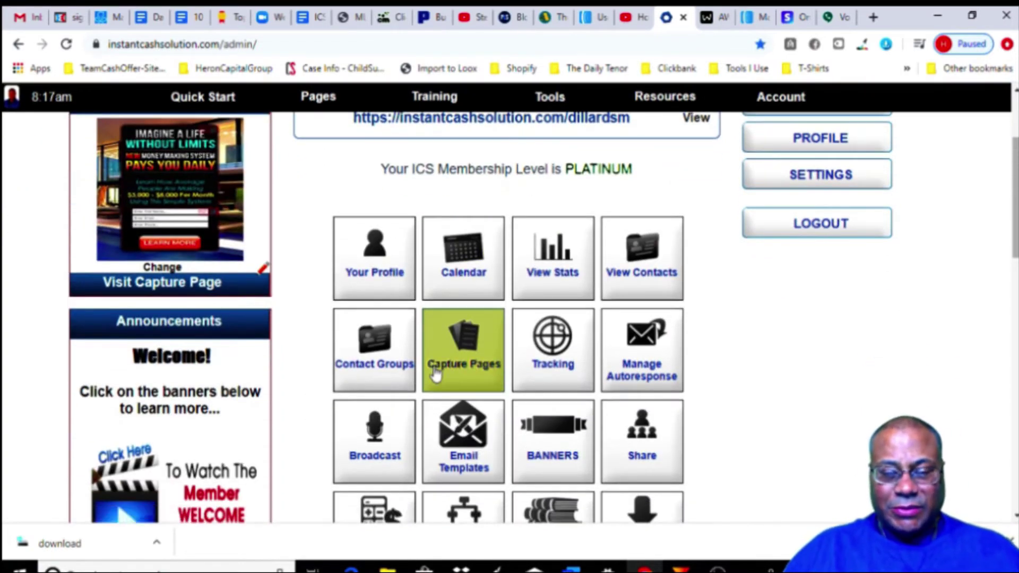
# - Open Capture Pages and look through the default page templates with their edit, primary page and redirect options
pyautogui.click(474, 367)
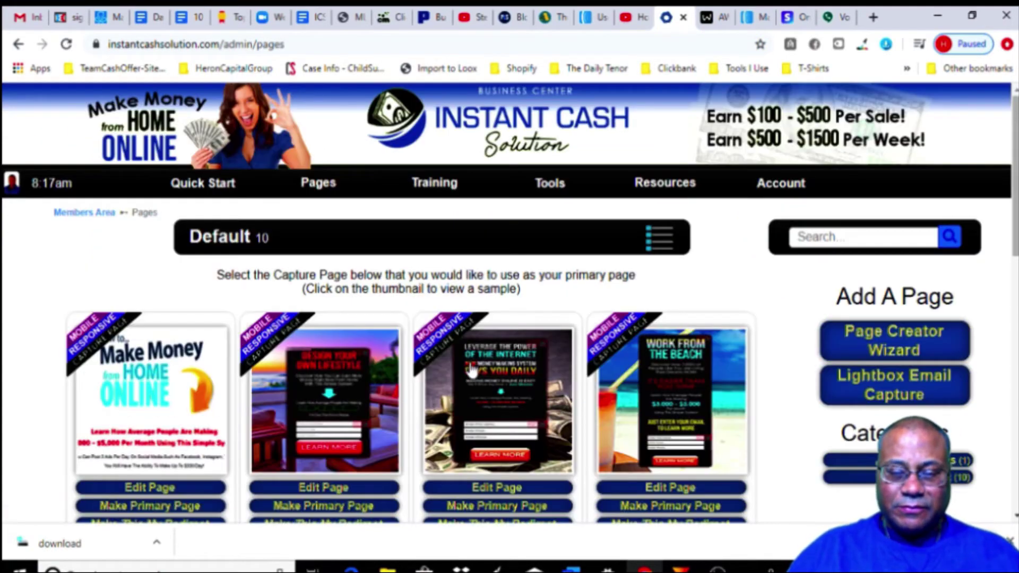
pyautogui.scroll(-5, 403, 432)
pyautogui.scroll(1, 416, 433)
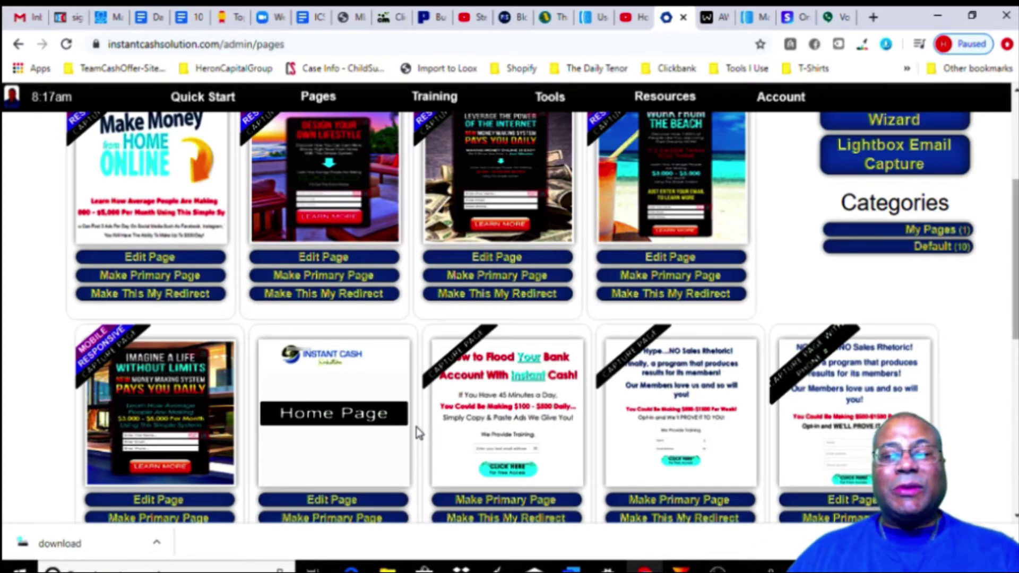
pyautogui.scroll(5, 536, 435)
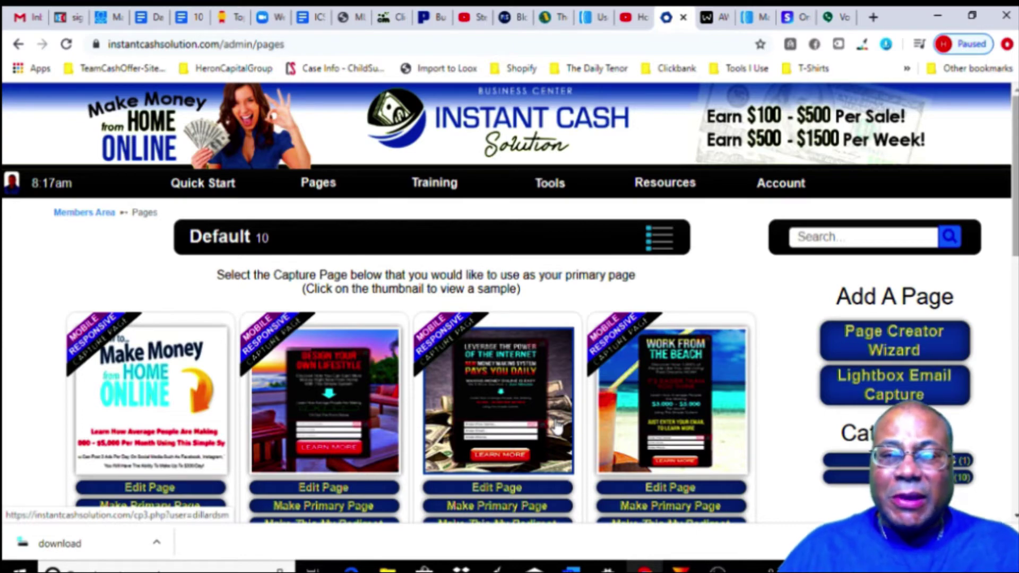
pyautogui.scroll(-1, 623, 514)
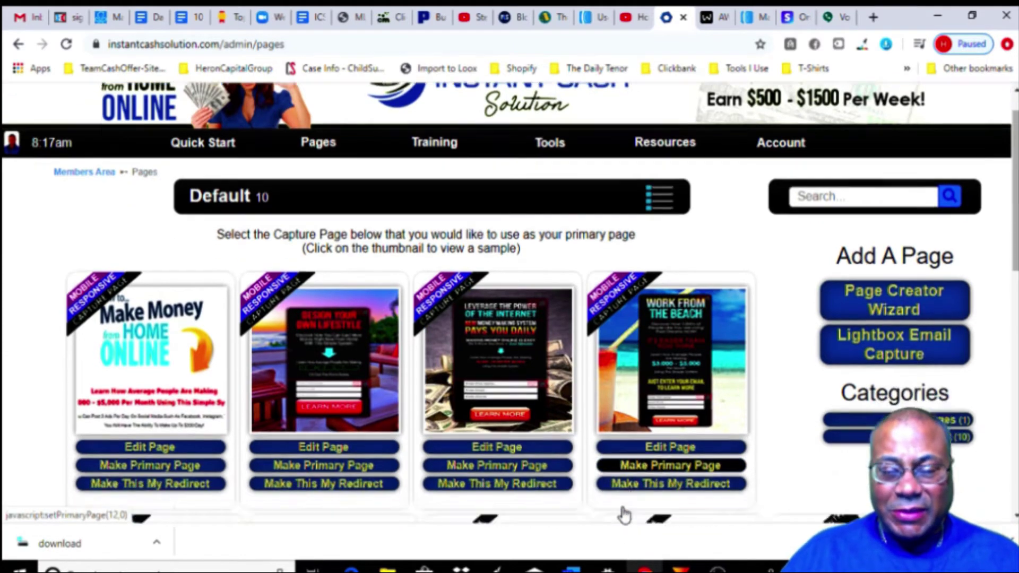
pyautogui.scroll(-3, 624, 515)
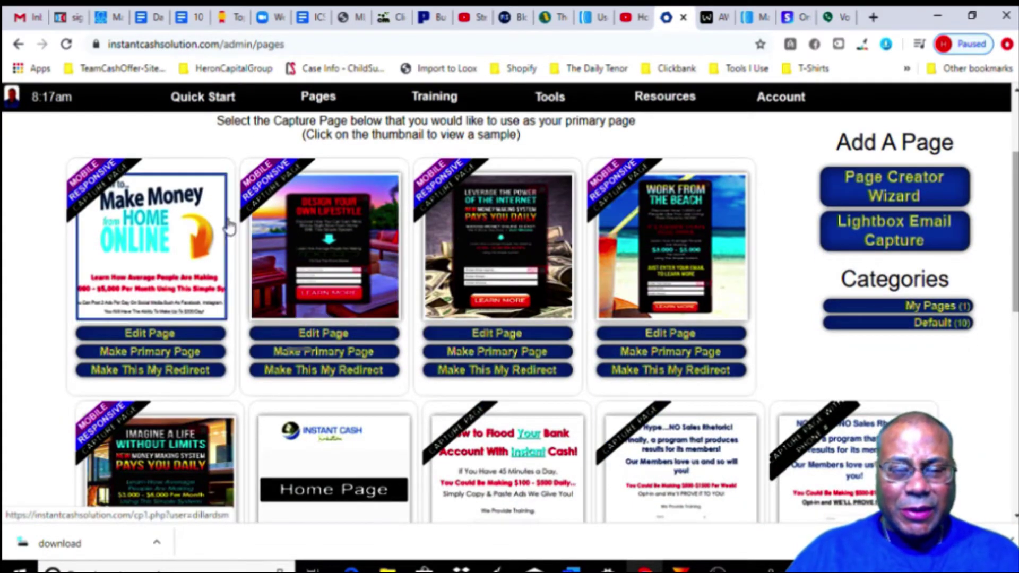
pyautogui.scroll(-3, 313, 420)
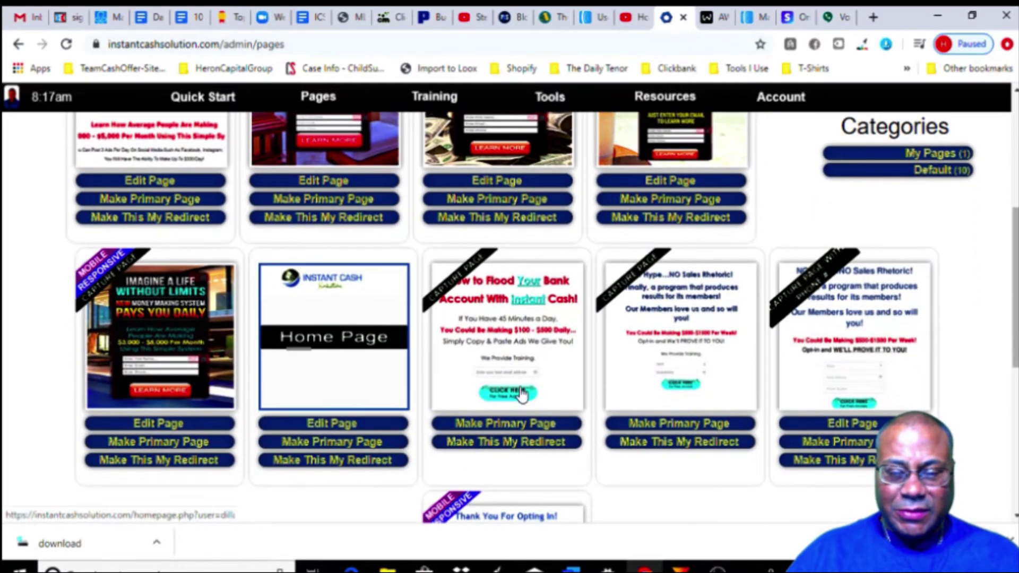
pyautogui.scroll(2, 591, 337)
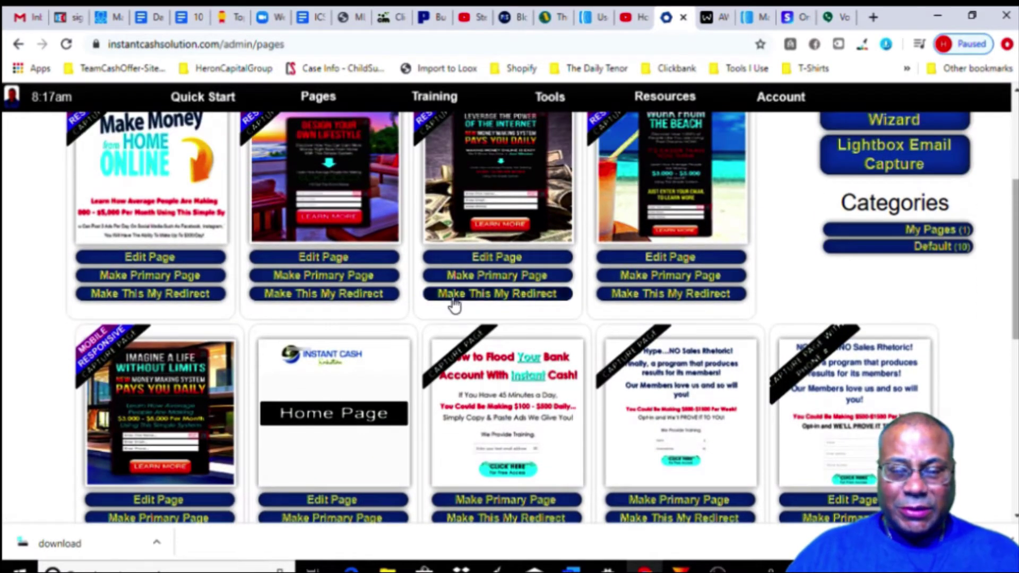
# - Preview the Design Your Own Lifestyle capture page down to its sign-up form, and close the sample
pyautogui.scroll(1, 453, 304)
pyautogui.click(339, 253)
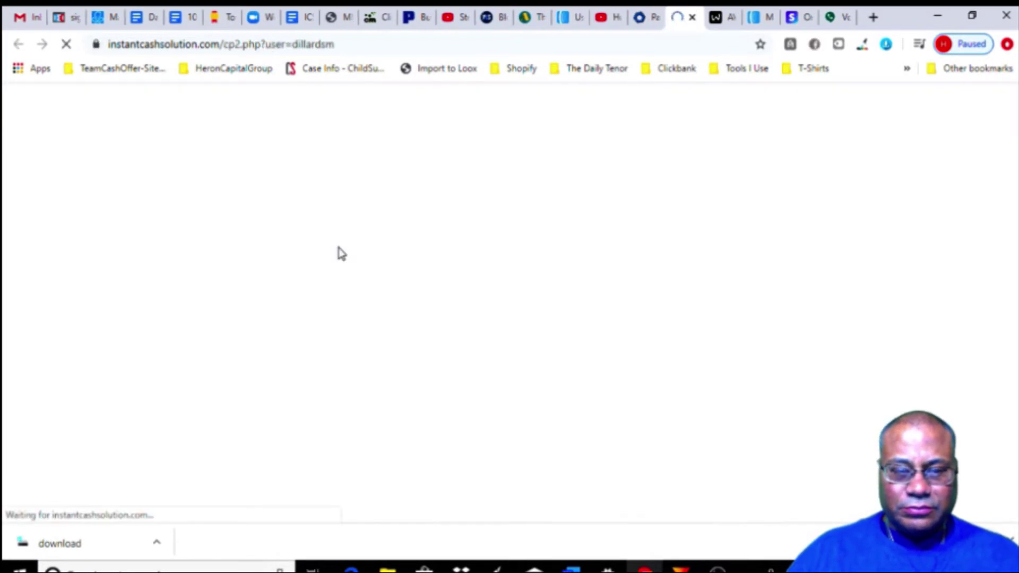
pyautogui.scroll(-2, 536, 352)
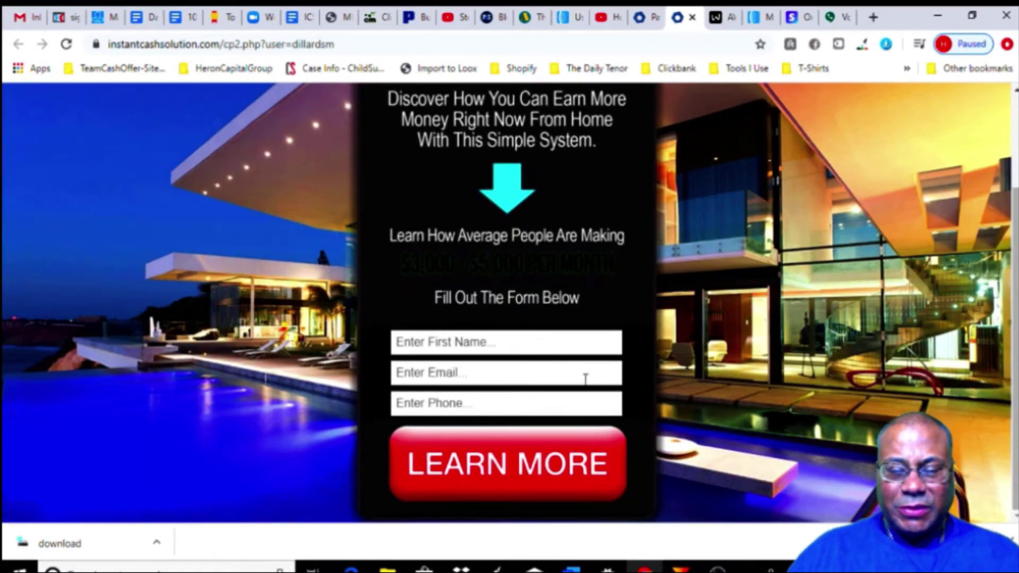
pyautogui.scroll(2, 585, 378)
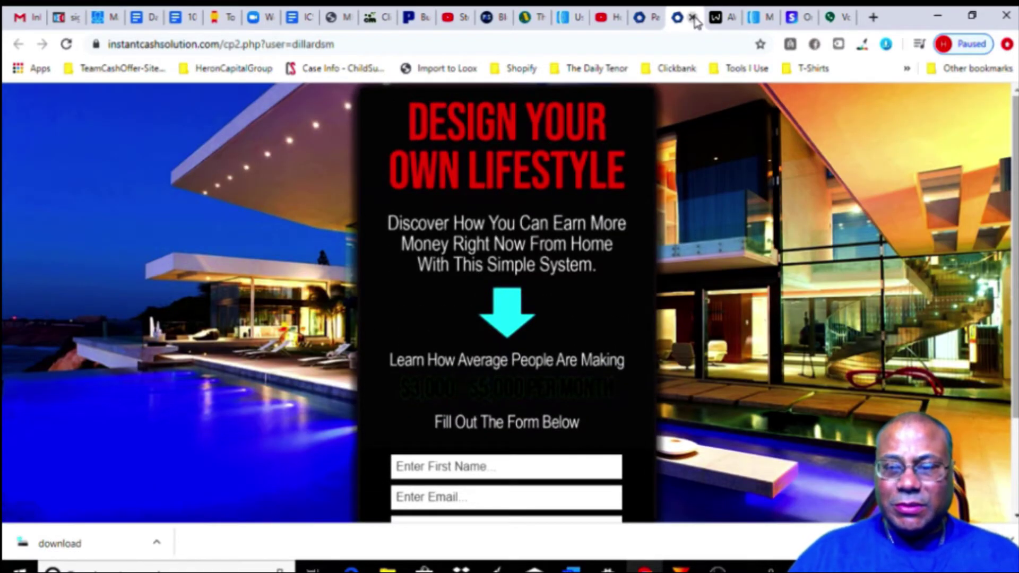
pyautogui.click(693, 18)
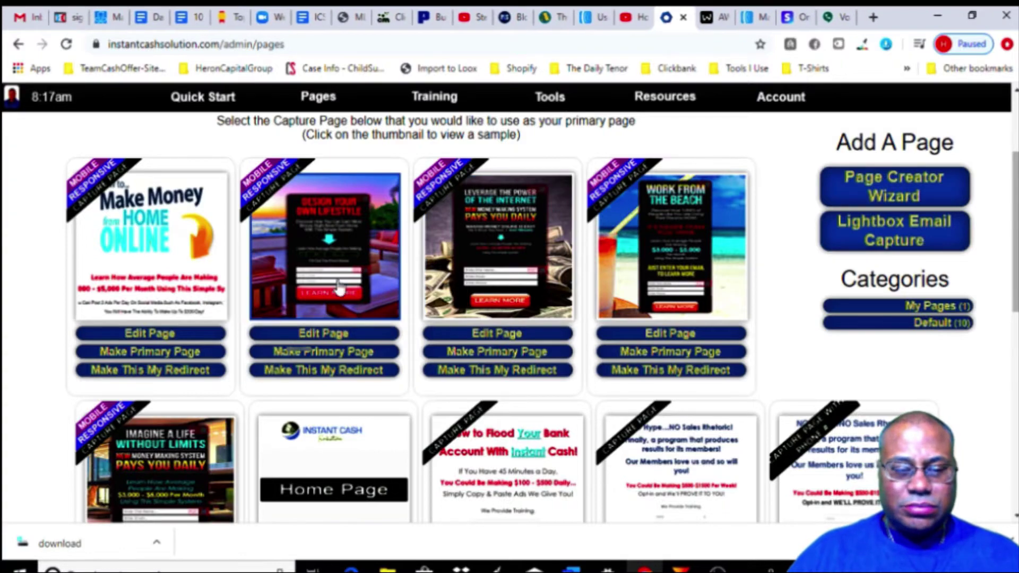
# - Find the Imagine a Life Without Limits template, and return to the Members Area to check which capture page is in use
pyautogui.scroll(-3, 338, 287)
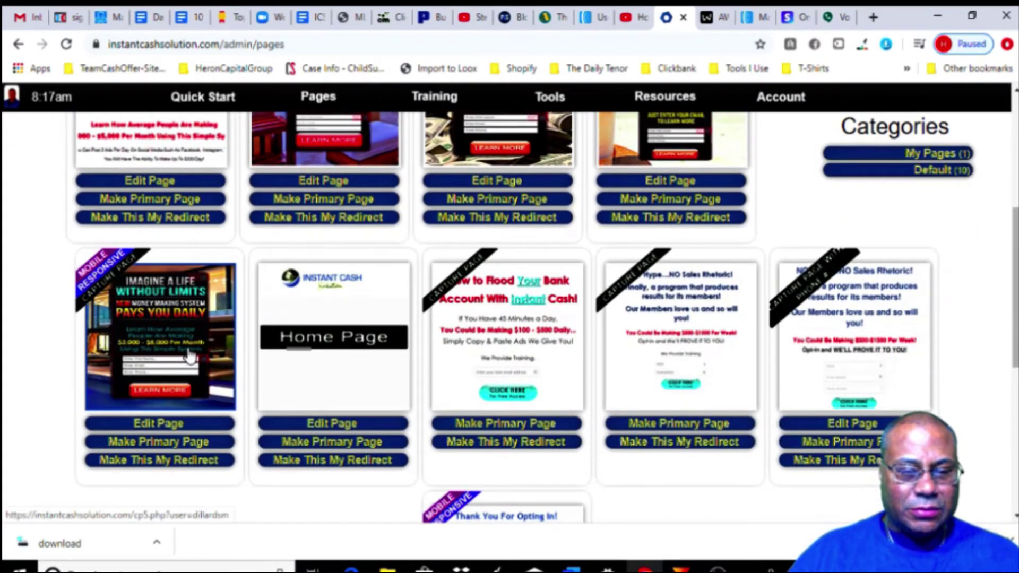
pyautogui.scroll(6, 190, 356)
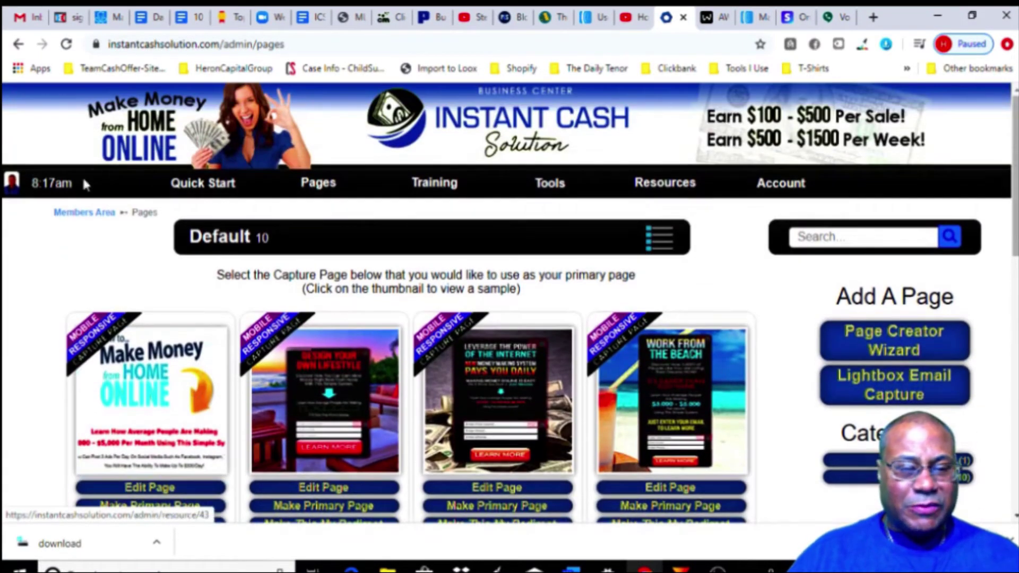
pyautogui.click(84, 212)
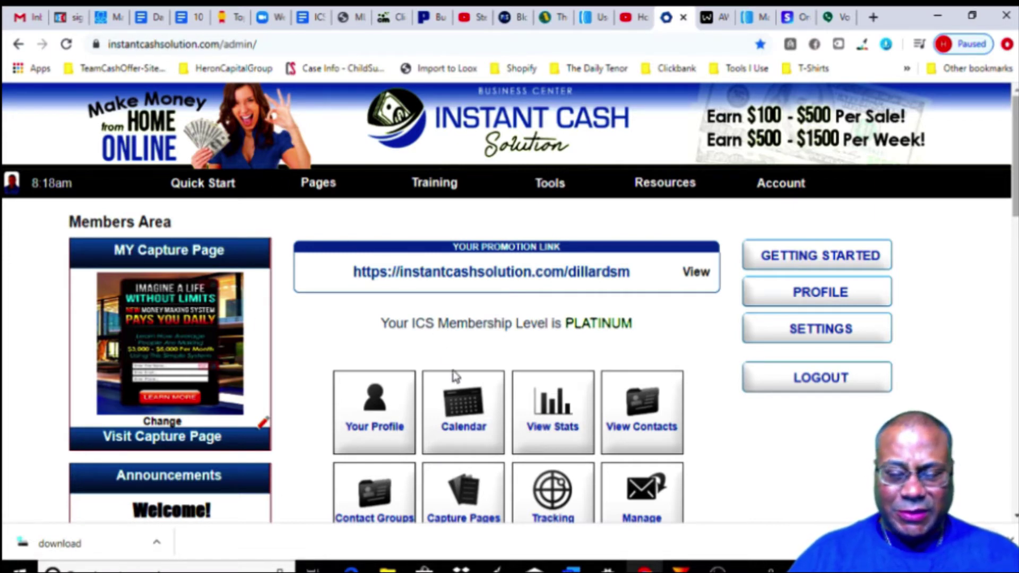
pyautogui.scroll(-2, 455, 375)
pyautogui.scroll(2, 456, 374)
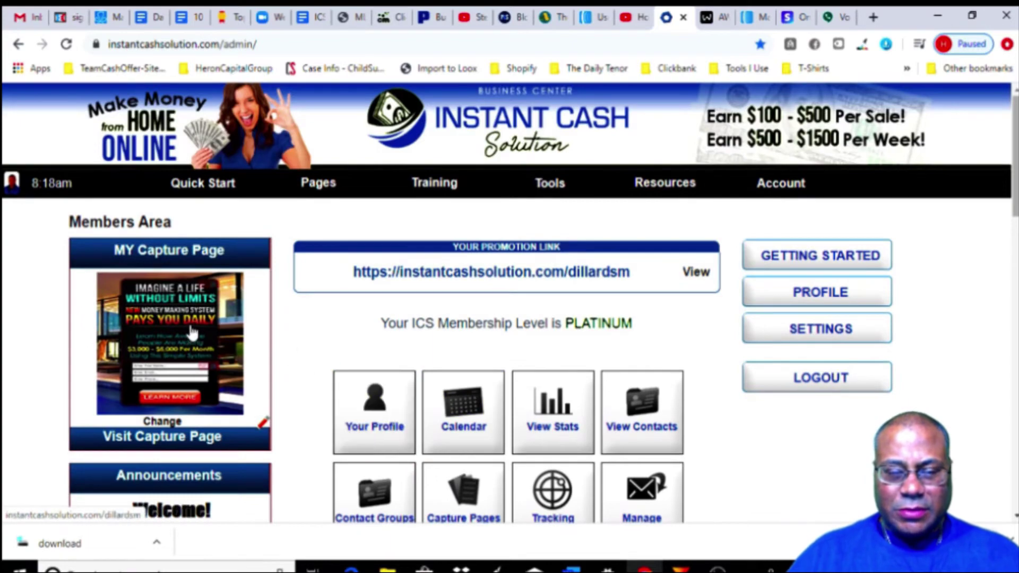
# - Reopen Capture Pages and find the Thank You For Opting In page below the other templates
pyautogui.click(435, 485)
pyautogui.scroll(-2, 416, 424)
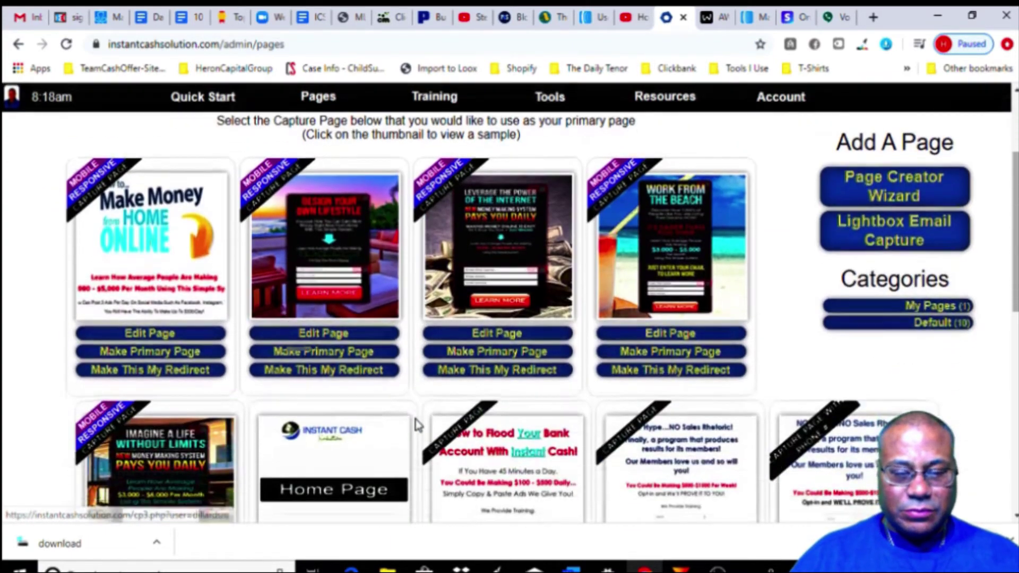
pyautogui.scroll(-2, 374, 425)
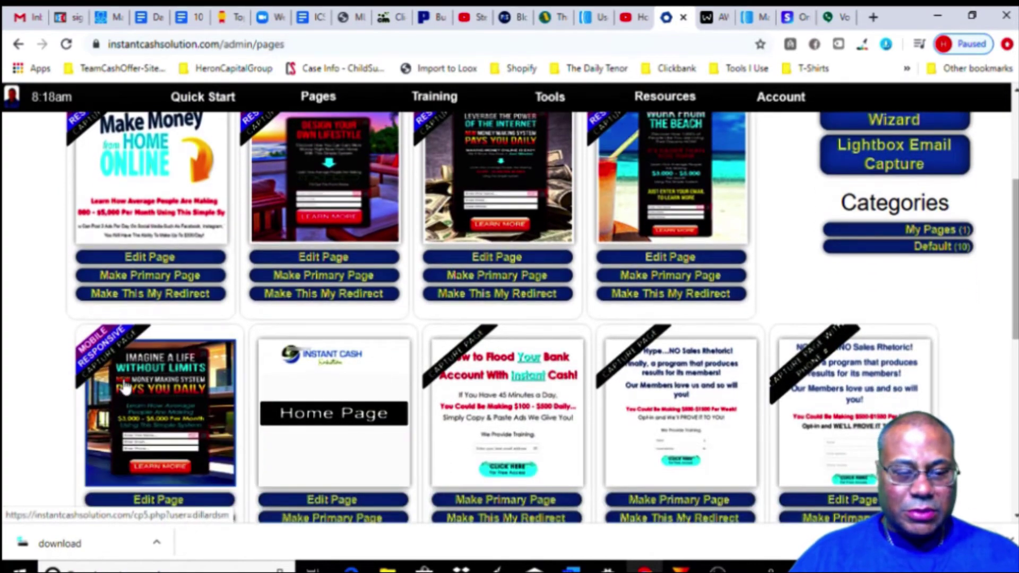
pyautogui.scroll(-10, 176, 423)
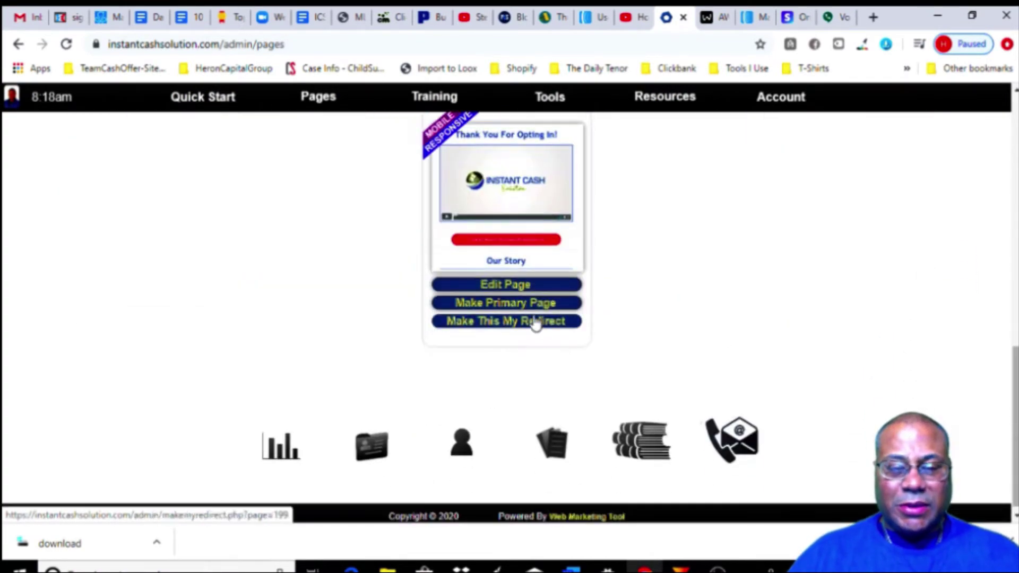
pyautogui.scroll(2, 531, 310)
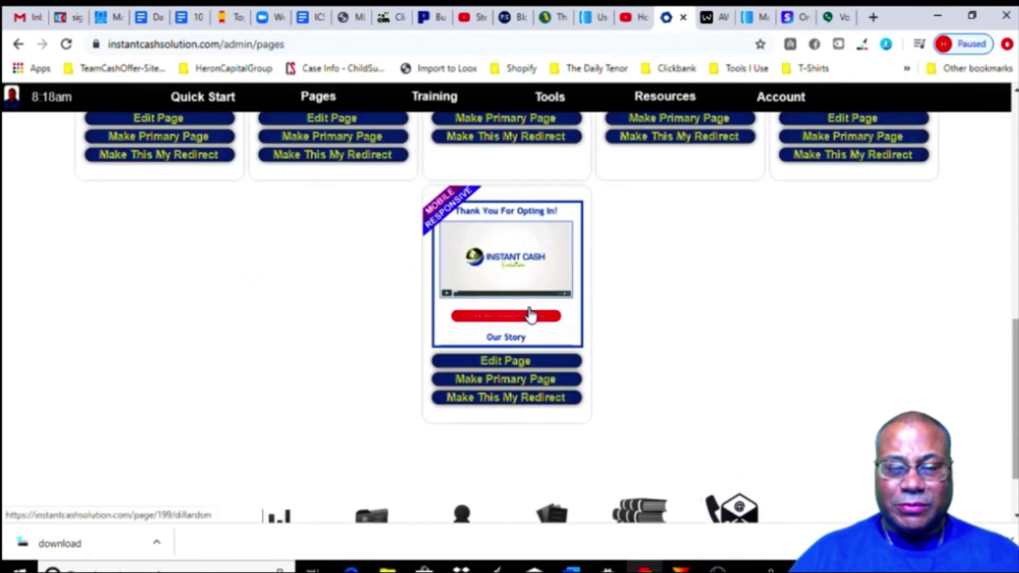
pyautogui.scroll(2, 530, 314)
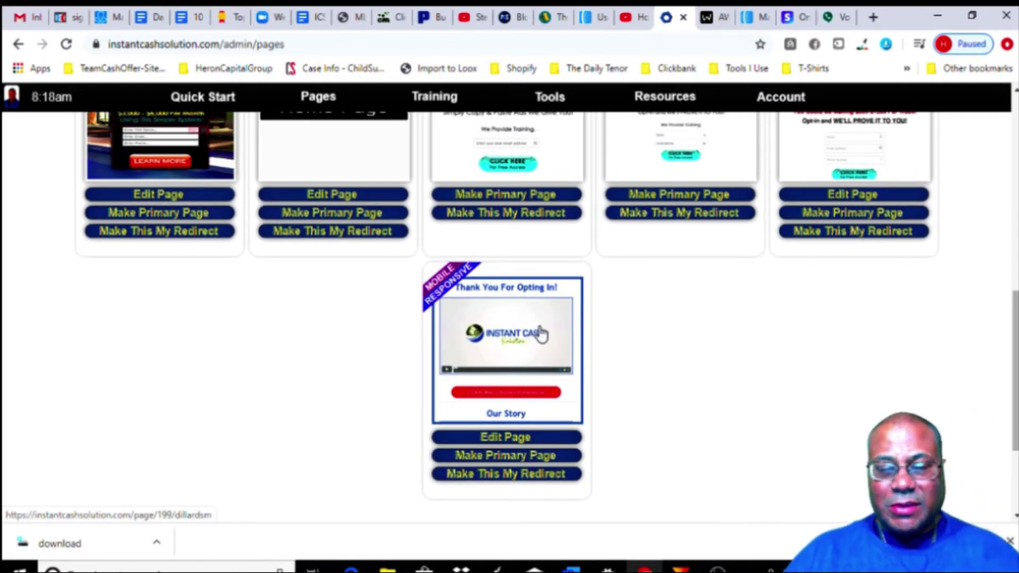
# - Open the Thank You For Opting In page sample and look through its video, team bonuses and testimonials
pyautogui.click(531, 370)
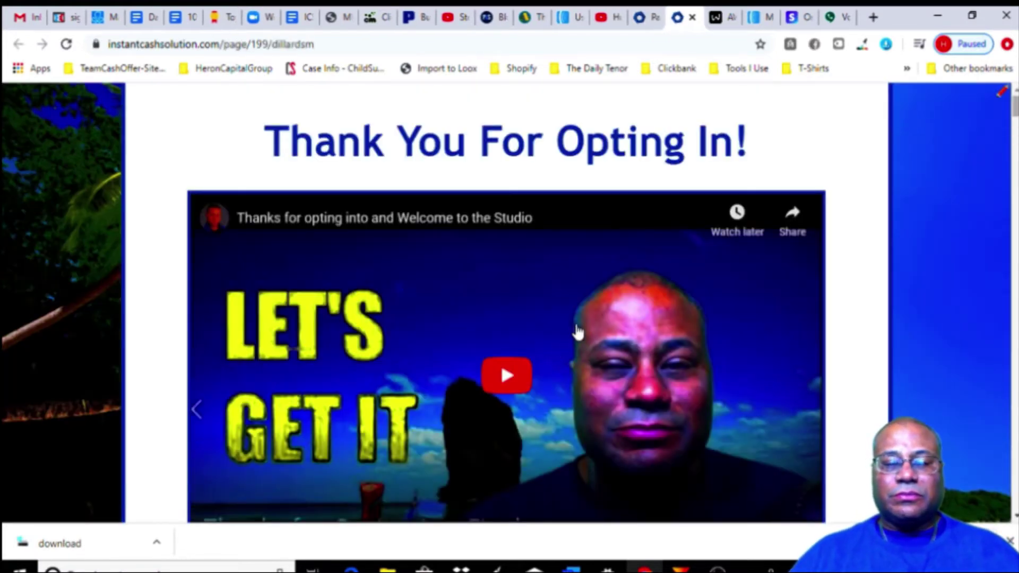
pyautogui.scroll(-12, 577, 333)
pyautogui.scroll(-20, 580, 332)
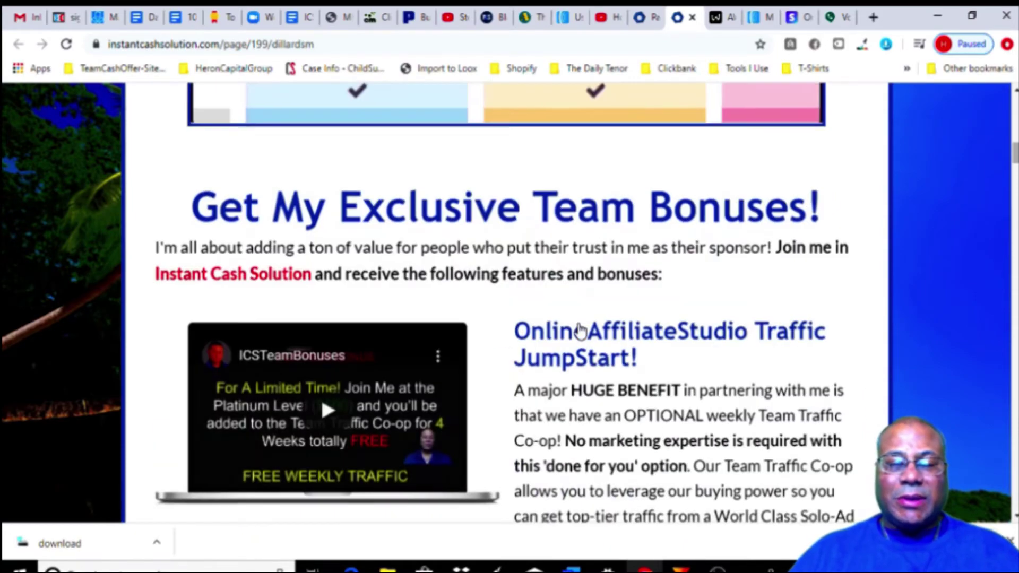
pyautogui.scroll(-20, 580, 332)
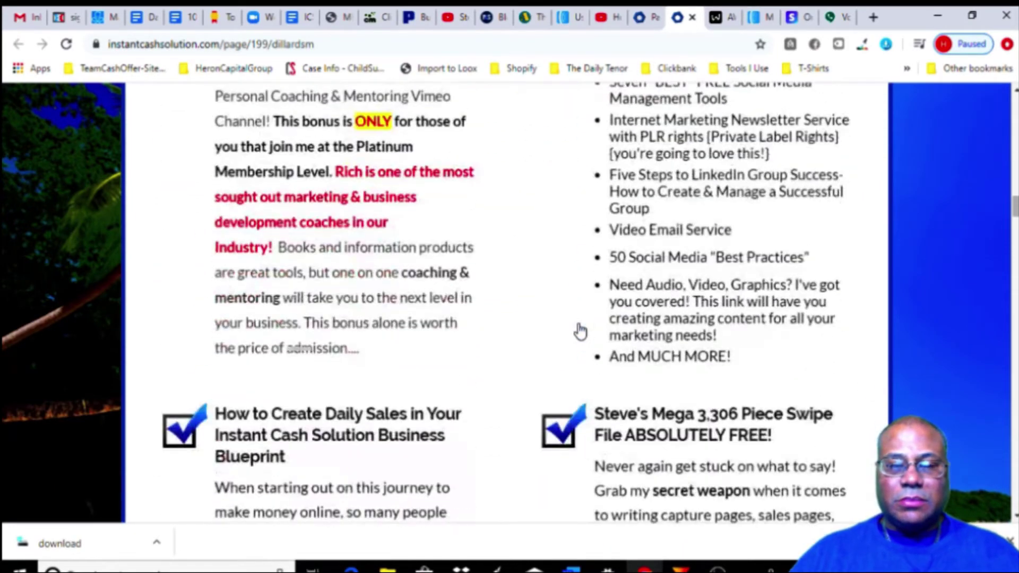
pyautogui.scroll(-20, 584, 328)
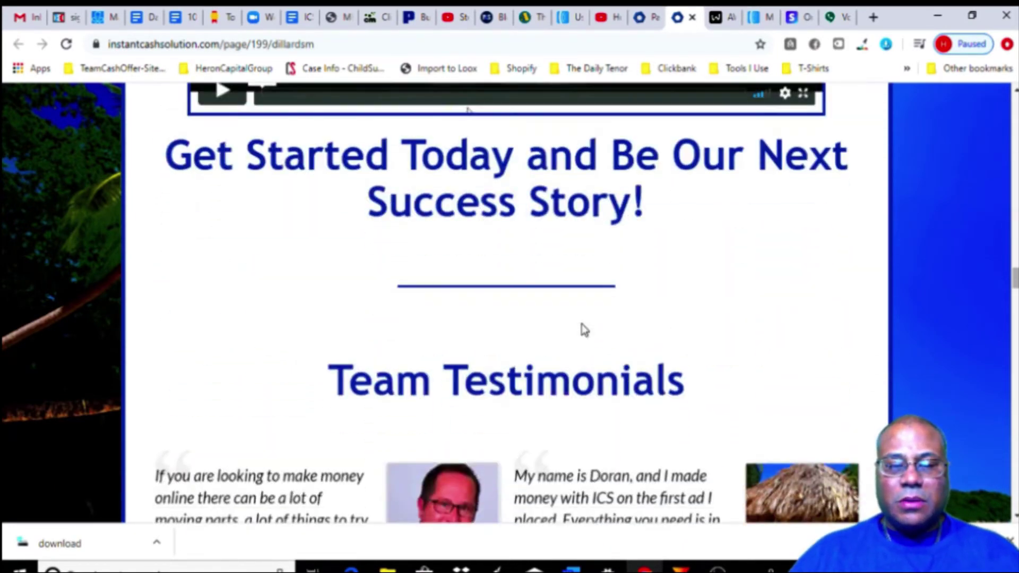
pyautogui.scroll(-8, 584, 328)
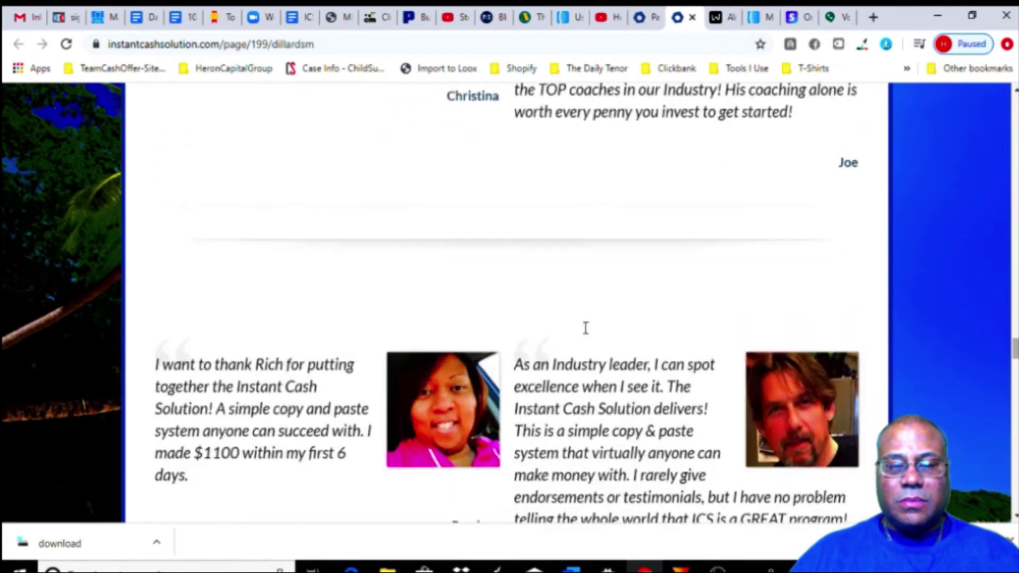
pyautogui.scroll(15, 586, 330)
pyautogui.scroll(20, 595, 348)
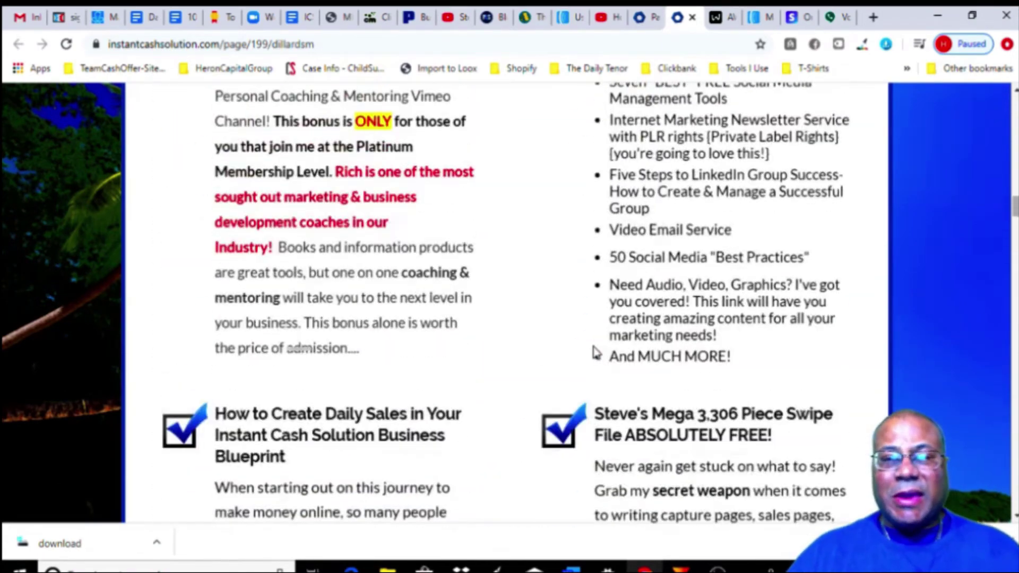
pyautogui.scroll(2, 594, 358)
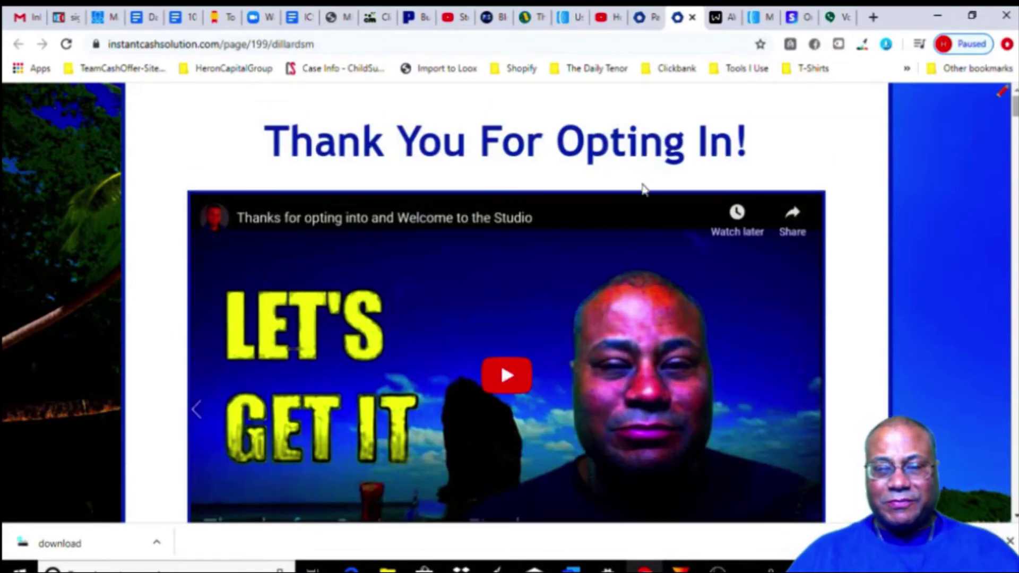
# - Go back to the capture pages list and compare the capture page templates with the Thank You For Opting In page and its options
pyautogui.click(661, 27)
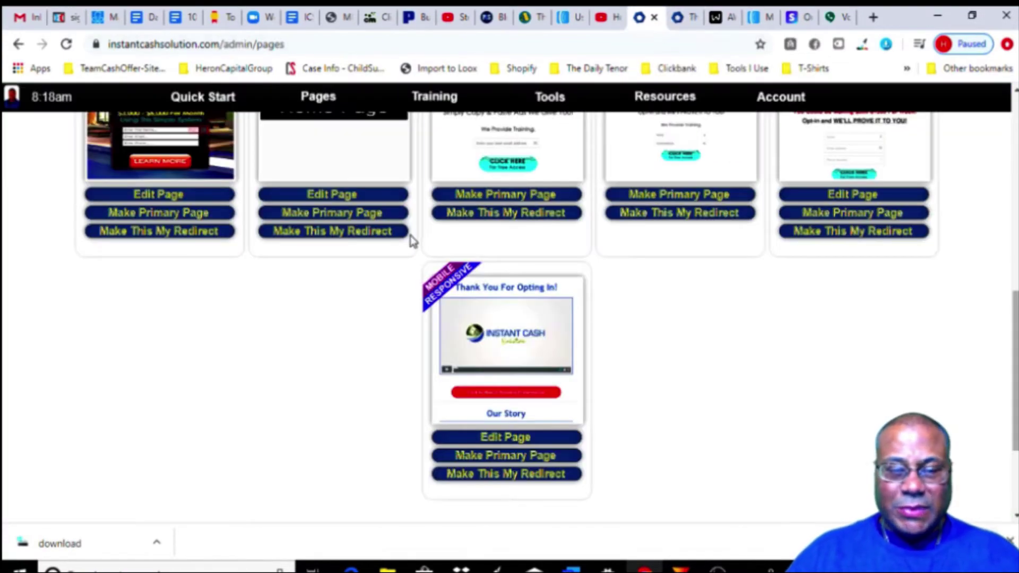
pyautogui.scroll(5, 398, 265)
pyautogui.scroll(-3, 297, 339)
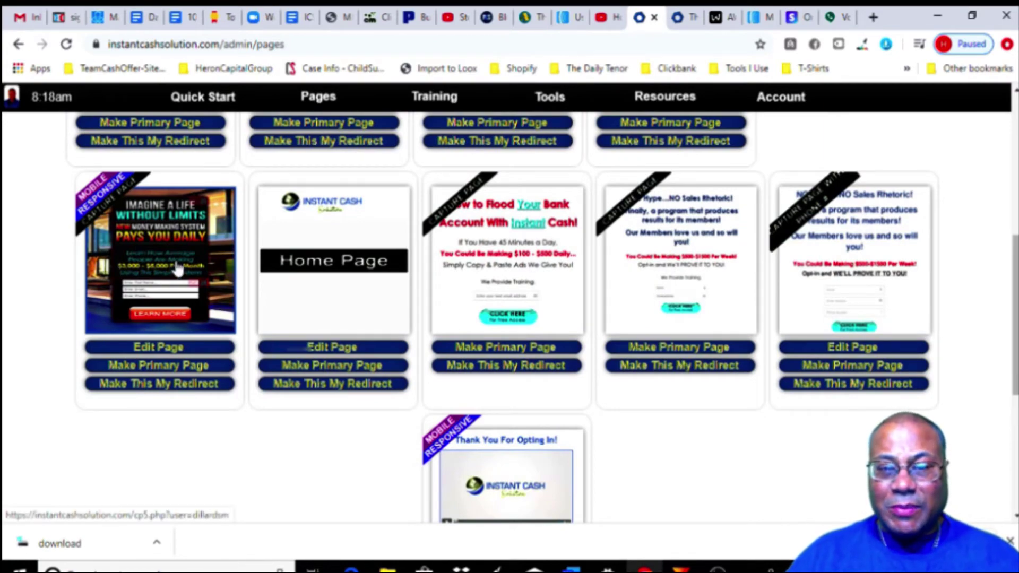
pyautogui.scroll(-3, 318, 297)
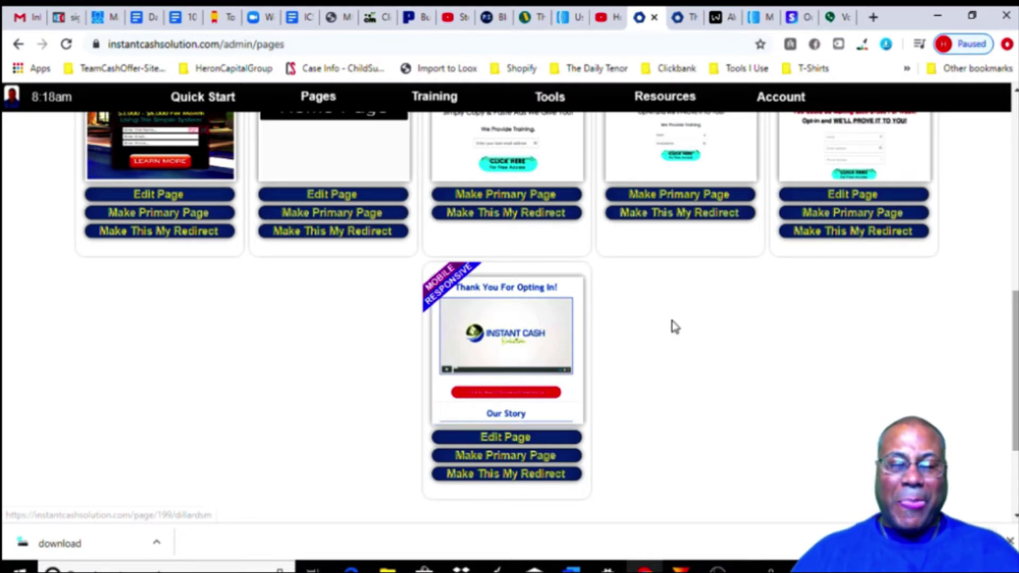
pyautogui.scroll(1, 682, 297)
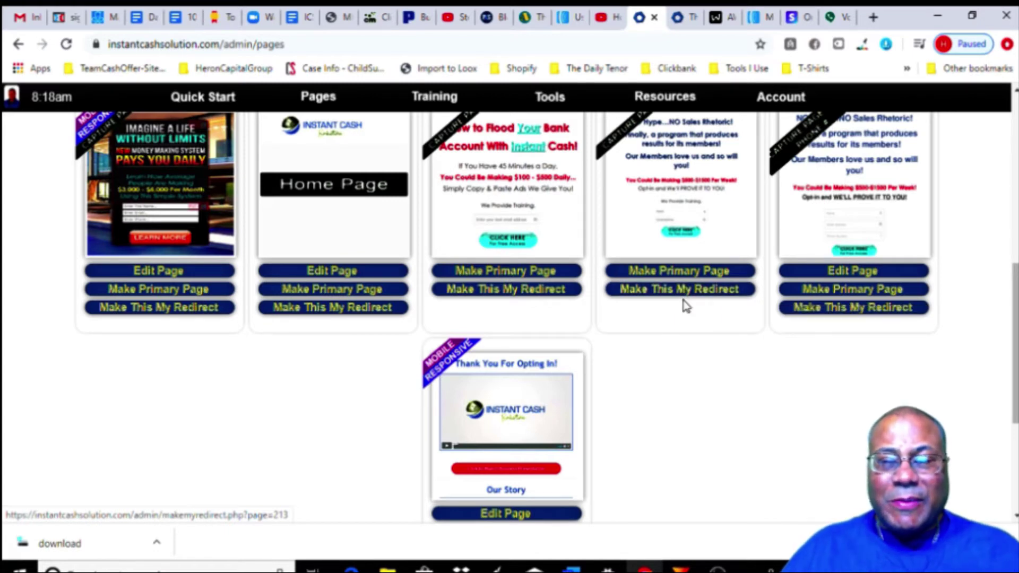
pyautogui.scroll(2, 679, 337)
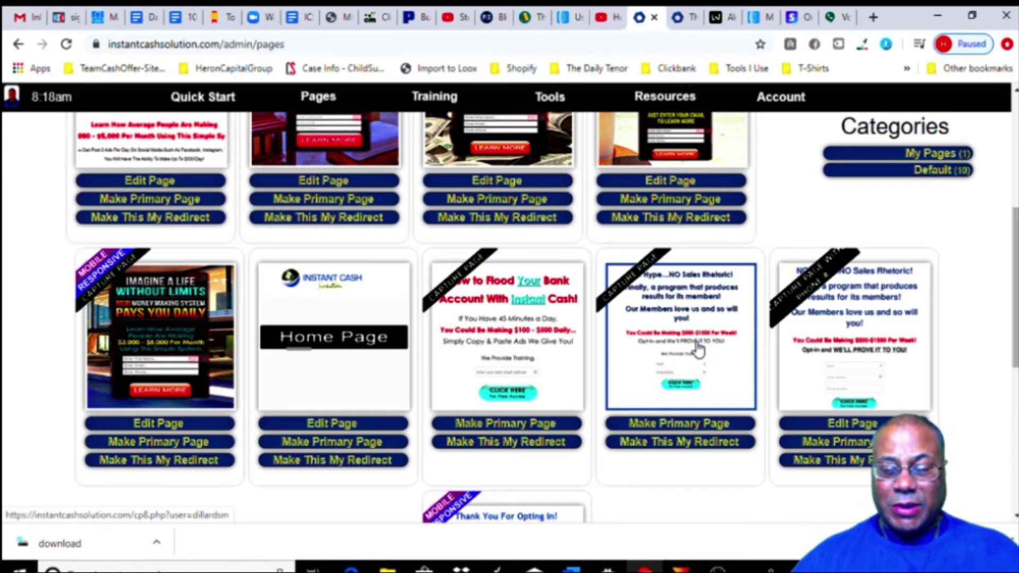
pyautogui.scroll(-6, 698, 349)
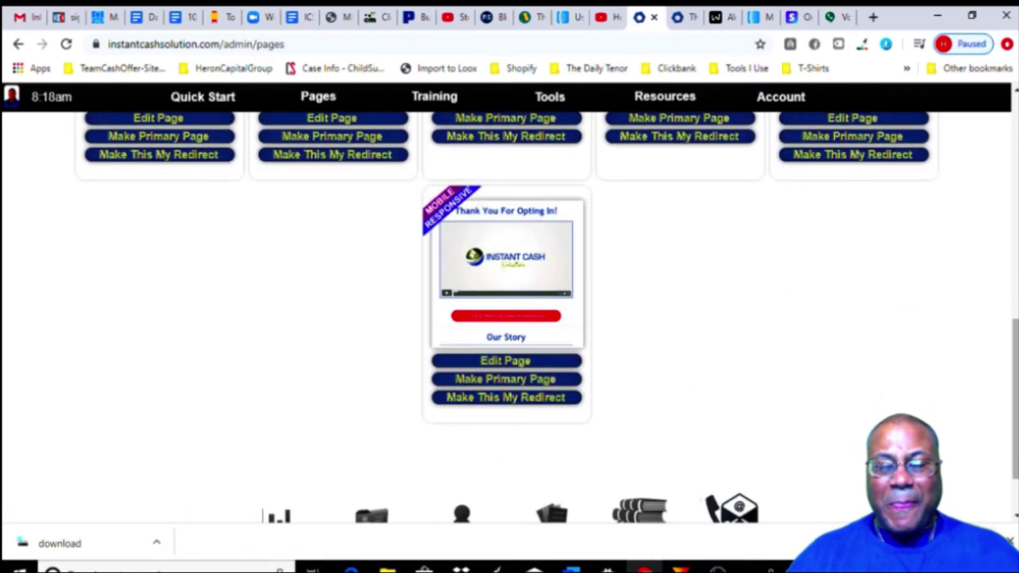
pyautogui.scroll(3, 505, 266)
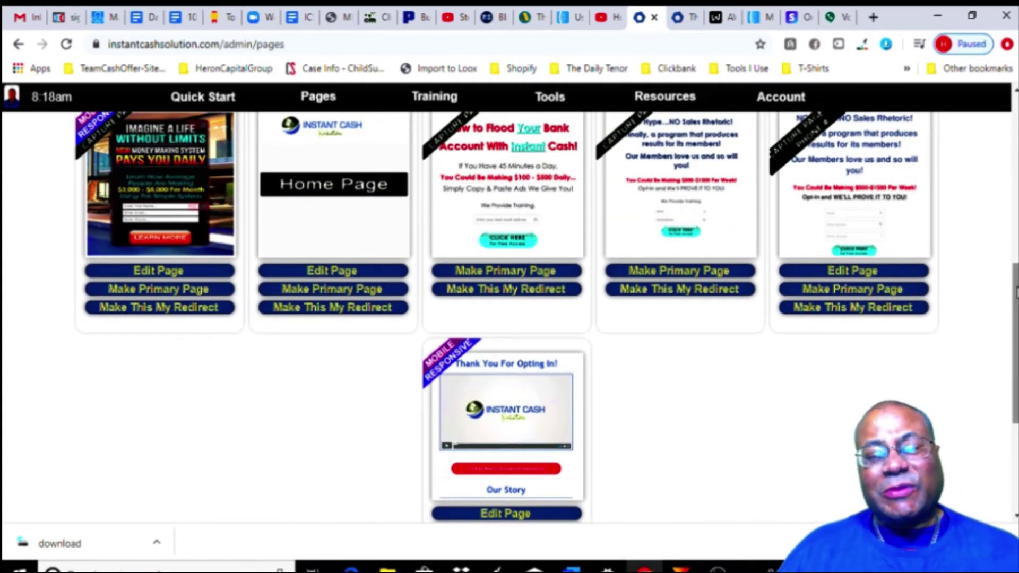
pyautogui.scroll(2, 505, 318)
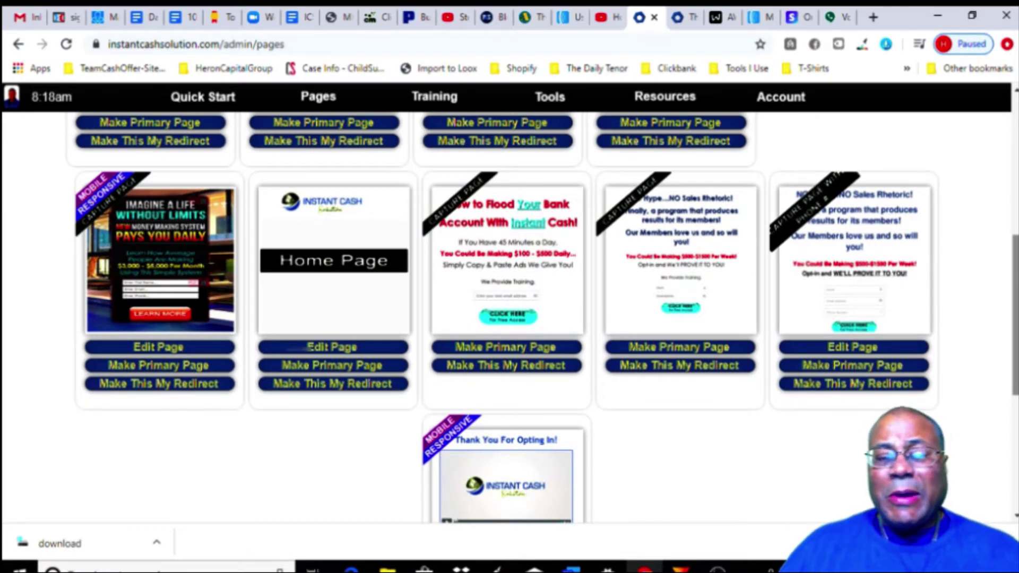
# - Open the Thank You For Opting In page for editing and look over its heading and opening video block
pyautogui.scroll(2, 510, 318)
pyautogui.scroll(-4, 510, 318)
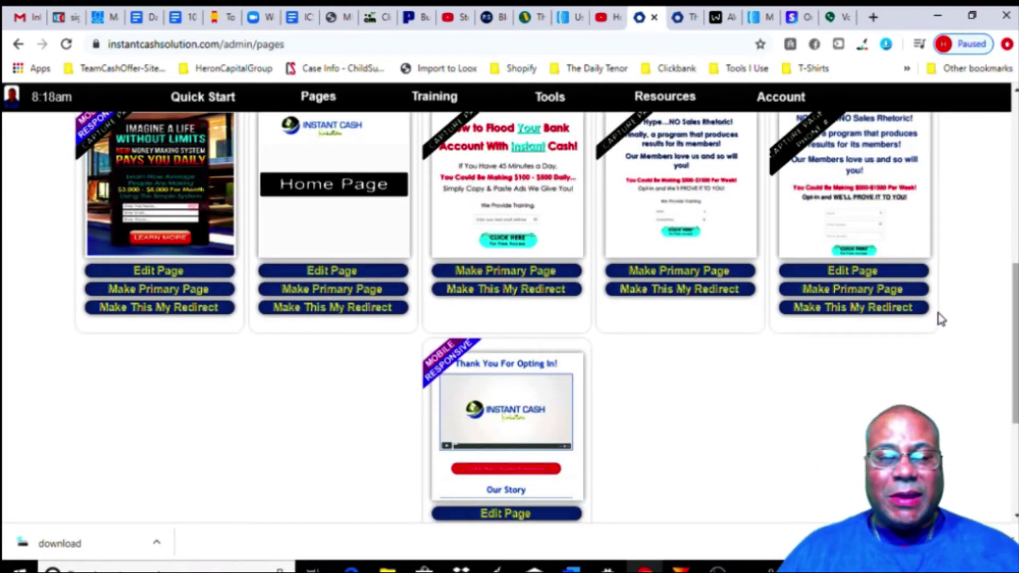
pyautogui.scroll(-3, 929, 315)
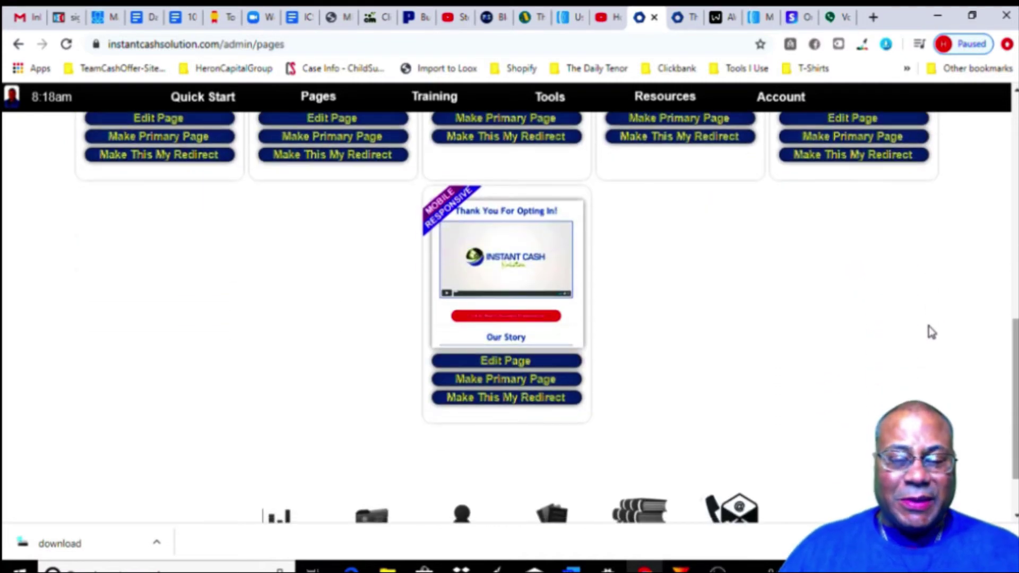
pyautogui.click(511, 365)
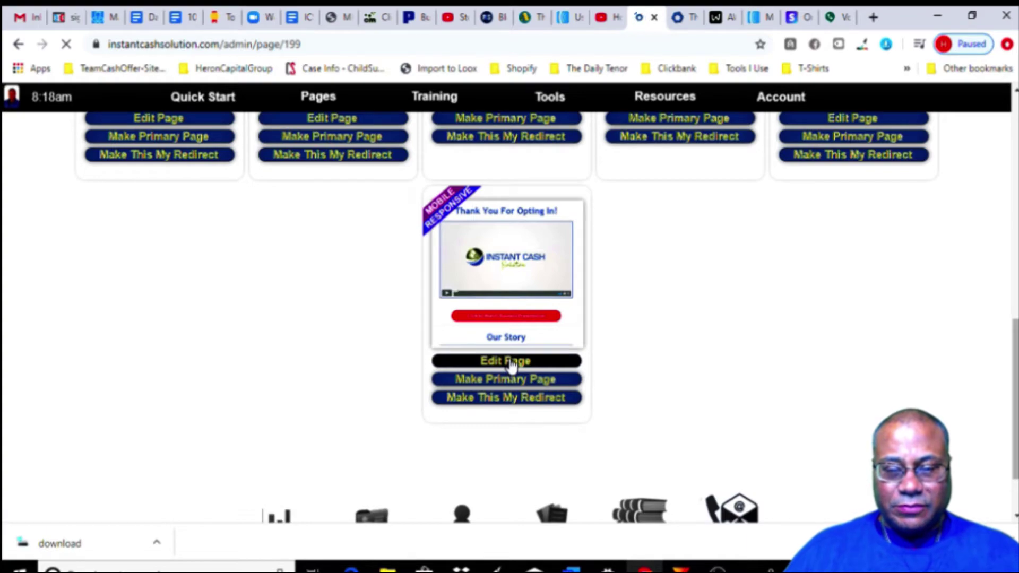
pyautogui.scroll(-15, 564, 374)
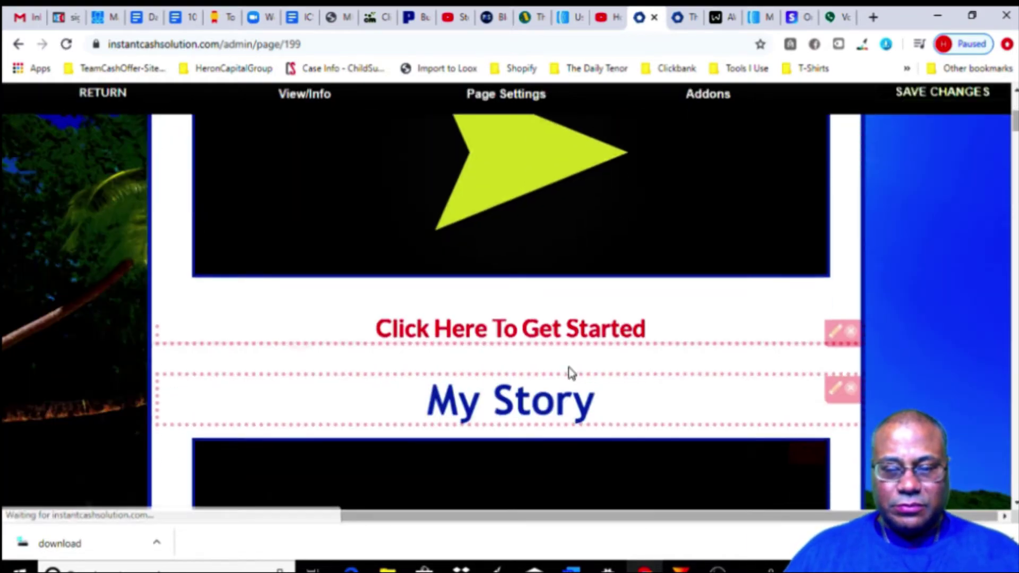
pyautogui.scroll(15, 574, 371)
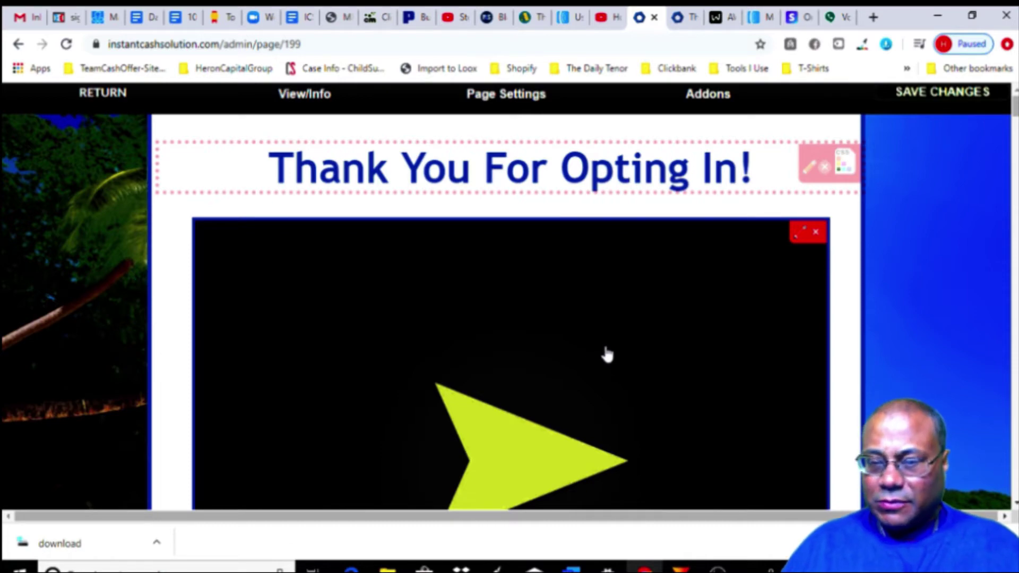
pyautogui.scroll(-4, 734, 303)
pyautogui.scroll(4, 747, 304)
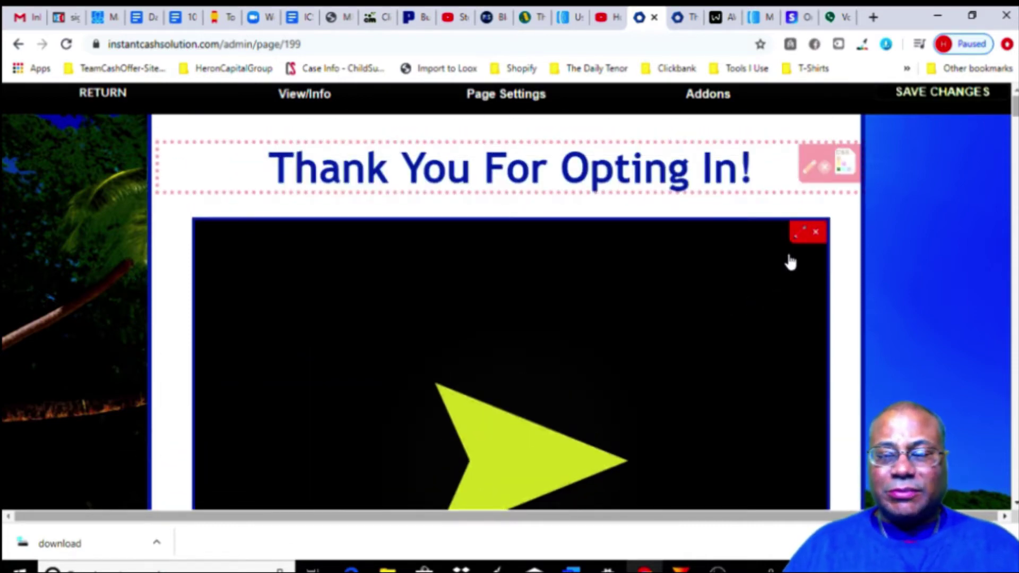
# - Examine the page's editable sections from the team bonuses through Show Me The Money and the testimonials to the Contact Me section
pyautogui.scroll(-3, 642, 317)
pyautogui.scroll(2, 658, 345)
pyautogui.scroll(-10, 669, 370)
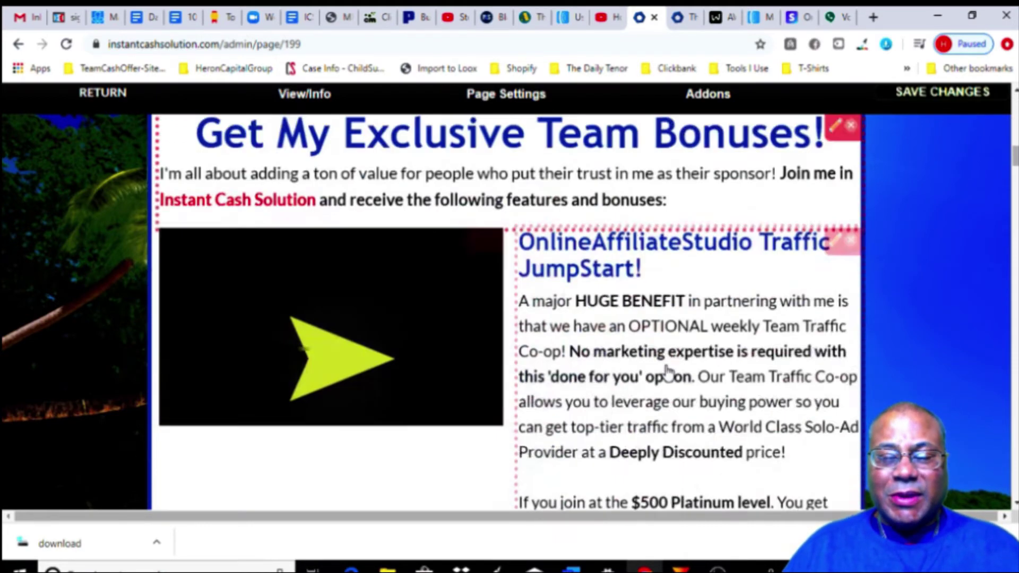
pyautogui.scroll(-15, 669, 371)
pyautogui.scroll(9, 666, 370)
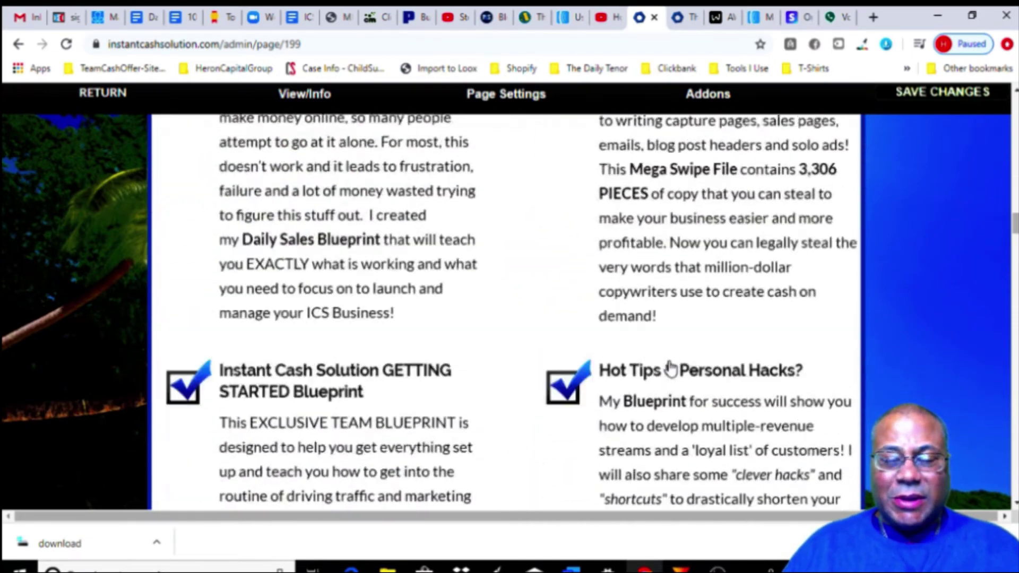
pyautogui.scroll(8, 671, 366)
pyautogui.scroll(-7, 684, 335)
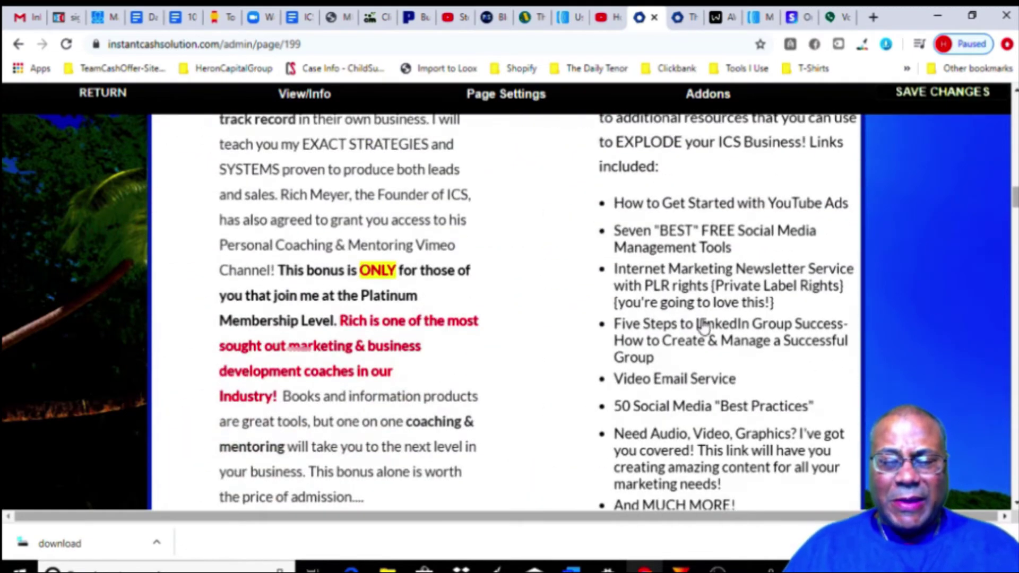
pyautogui.scroll(-4, 713, 322)
pyautogui.scroll(-15, 726, 321)
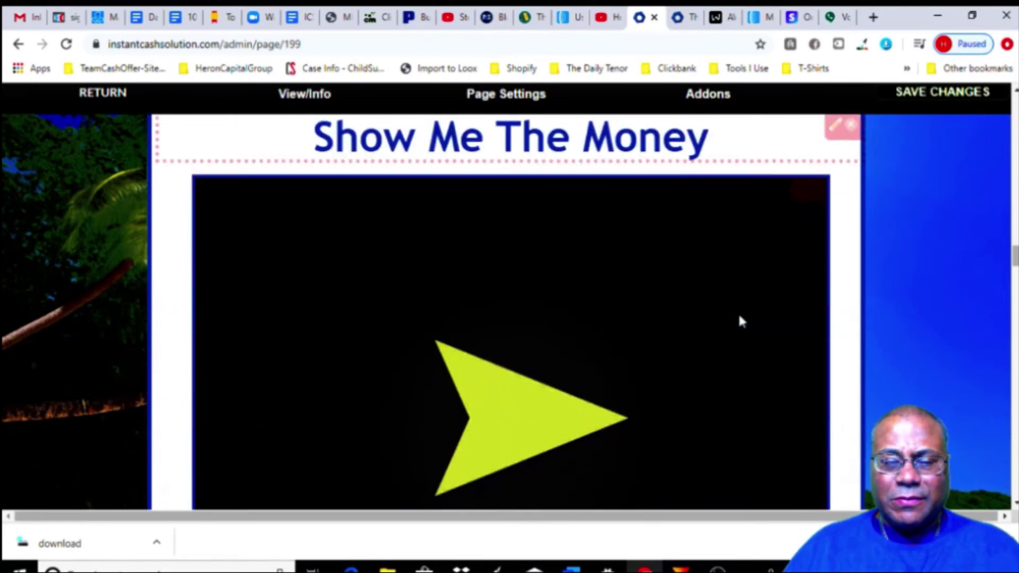
pyautogui.scroll(-20, 742, 322)
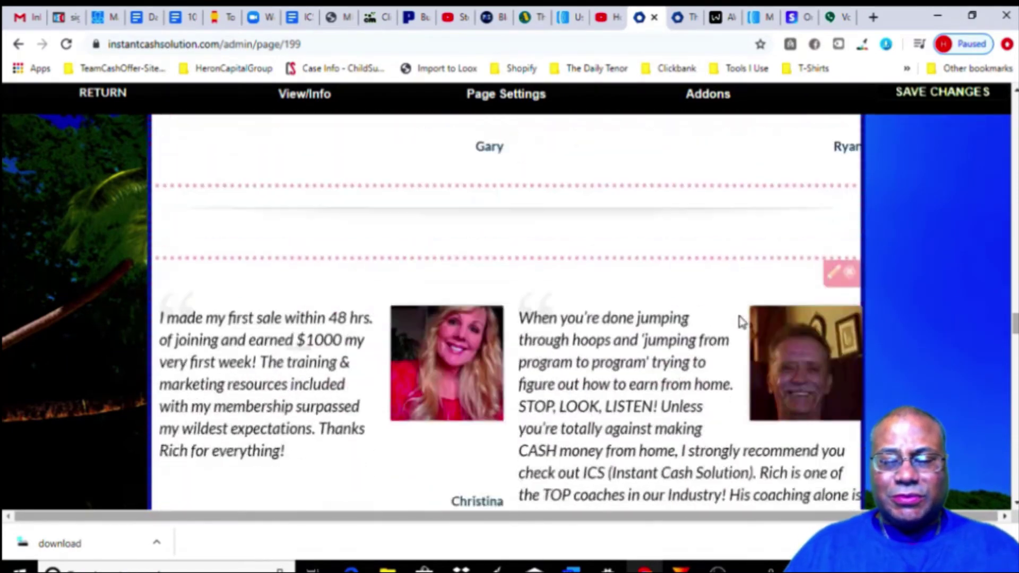
pyautogui.scroll(-20, 741, 323)
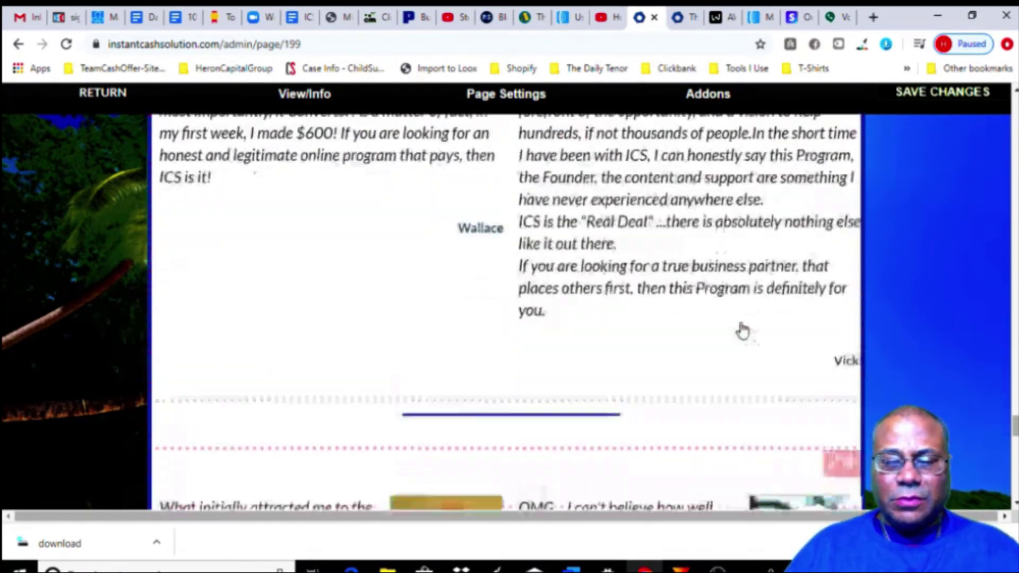
pyautogui.scroll(-7, 741, 330)
pyautogui.scroll(4, 739, 330)
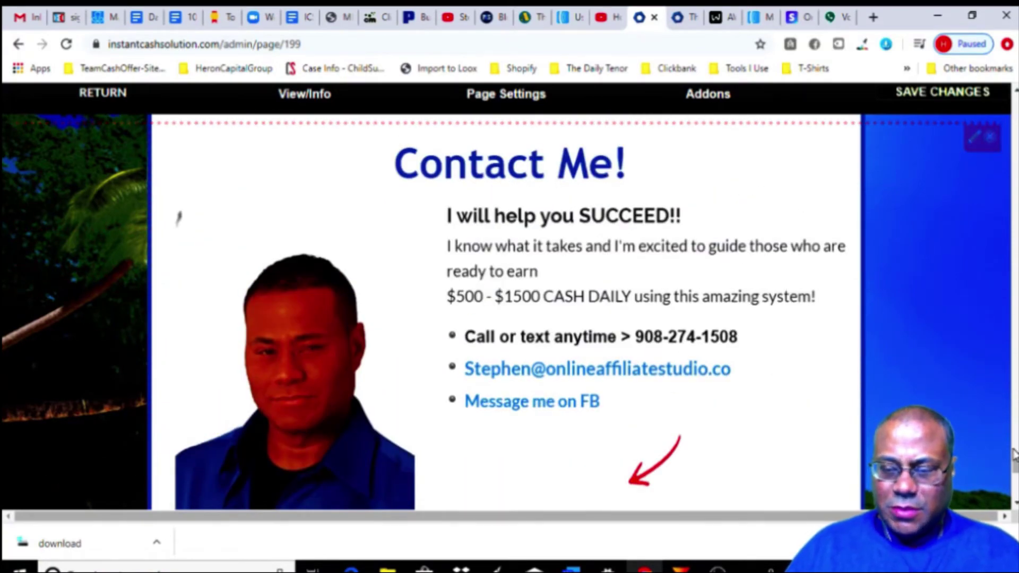
# - Go back through the success story, team bonuses and My Story sections to the Thank You For Opting In heading
pyautogui.moveTo(1014, 461); pyautogui.dragTo(1013, 261)
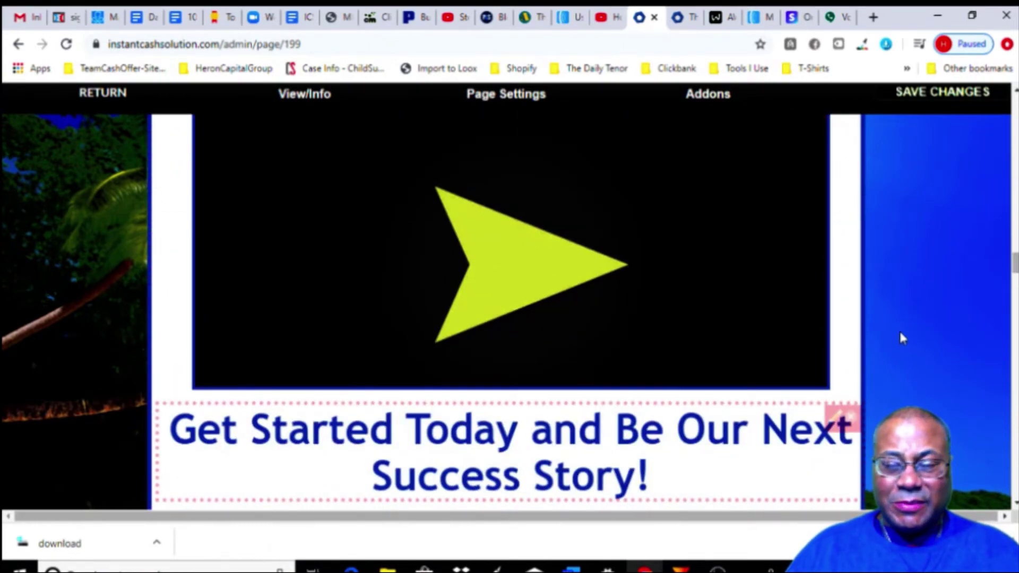
pyautogui.scroll(-1, 509, 313)
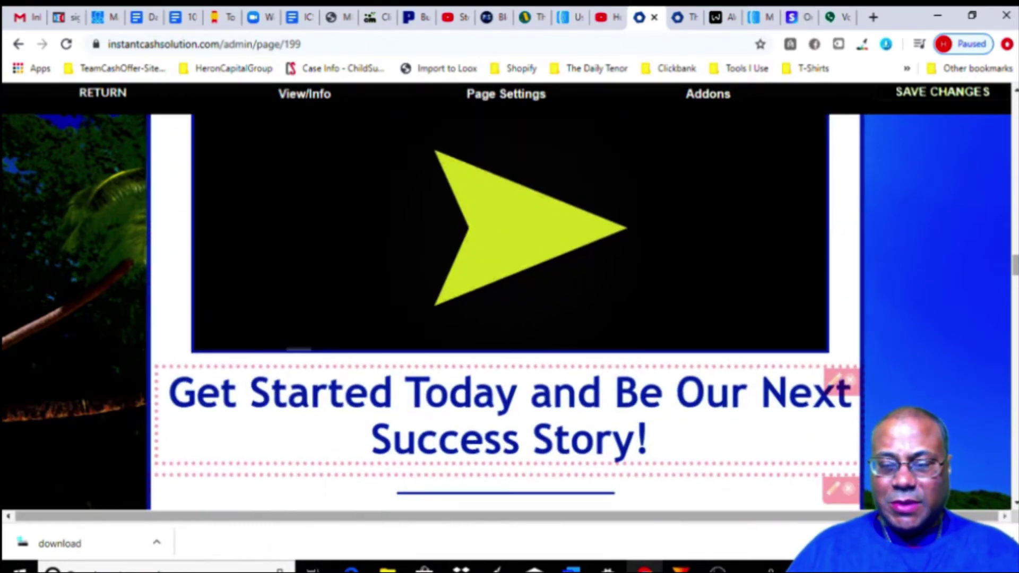
pyautogui.scroll(20, 853, 433)
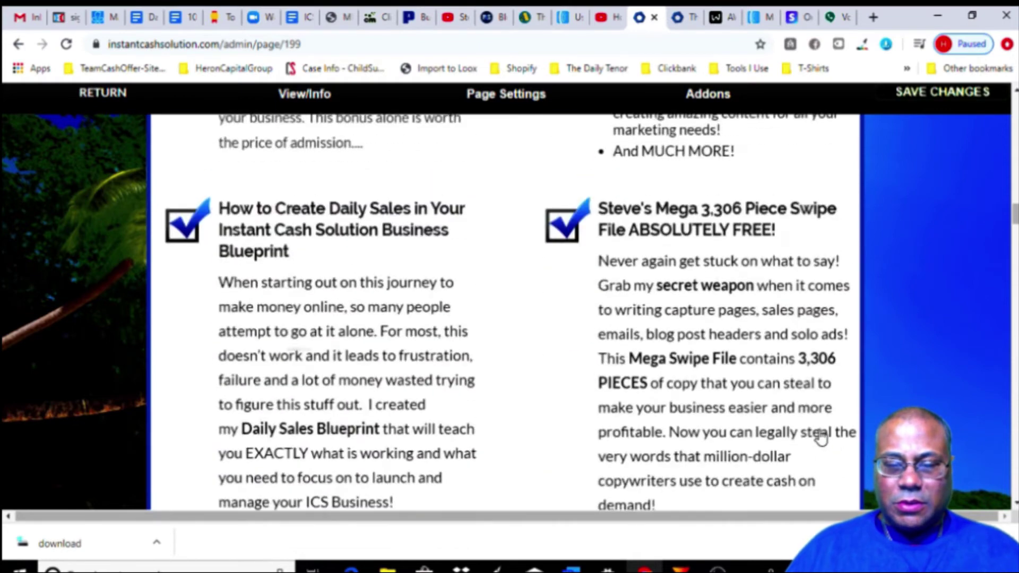
pyautogui.scroll(8, 817, 439)
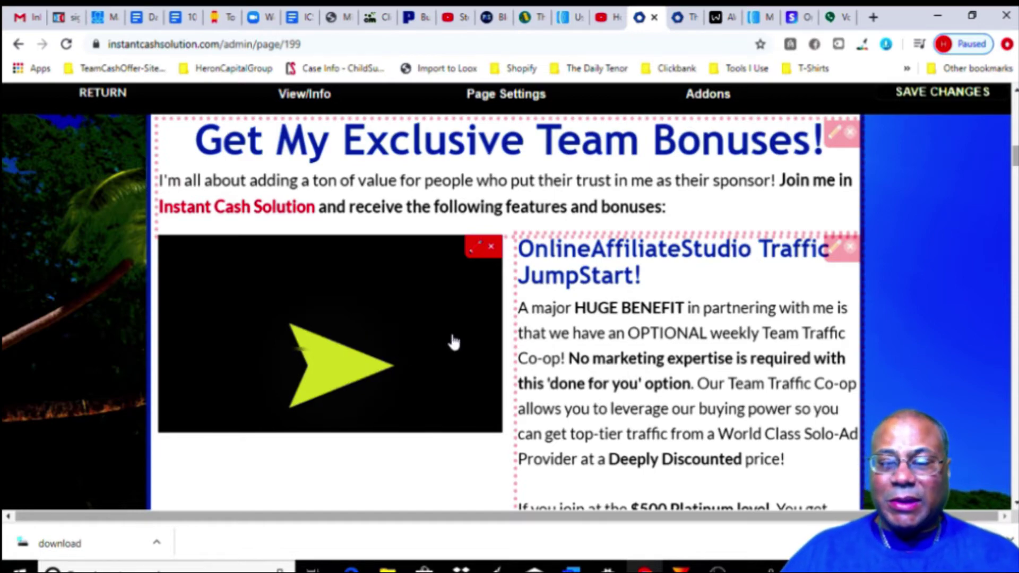
pyautogui.scroll(3, 456, 342)
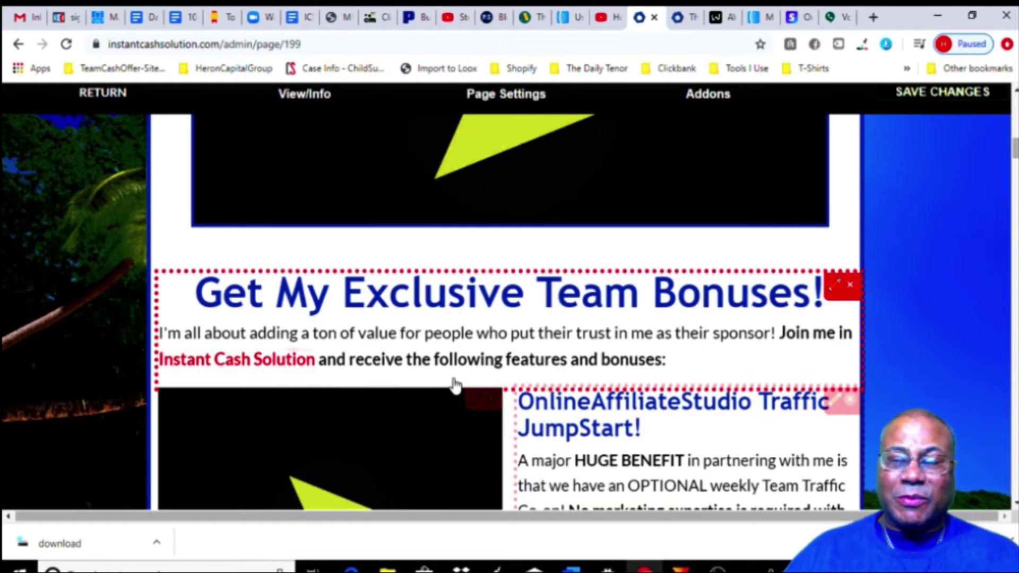
pyautogui.scroll(4, 483, 364)
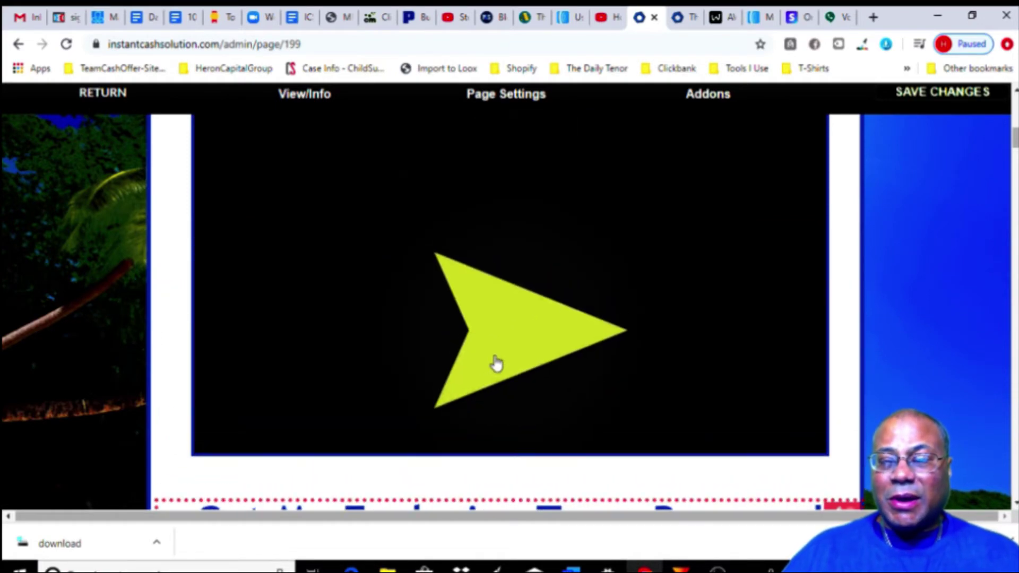
pyautogui.scroll(3, 509, 361)
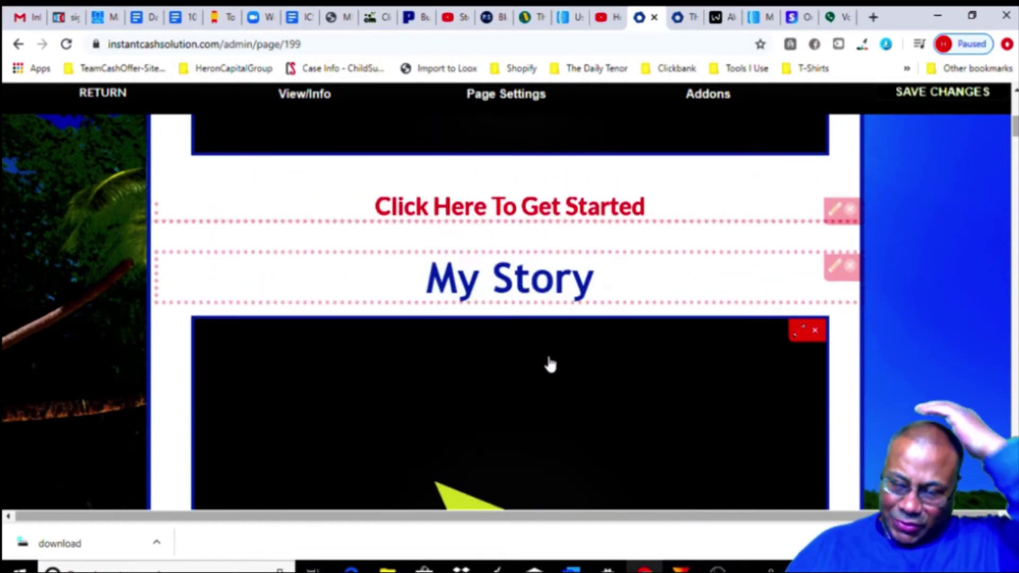
pyautogui.scroll(-3, 554, 383)
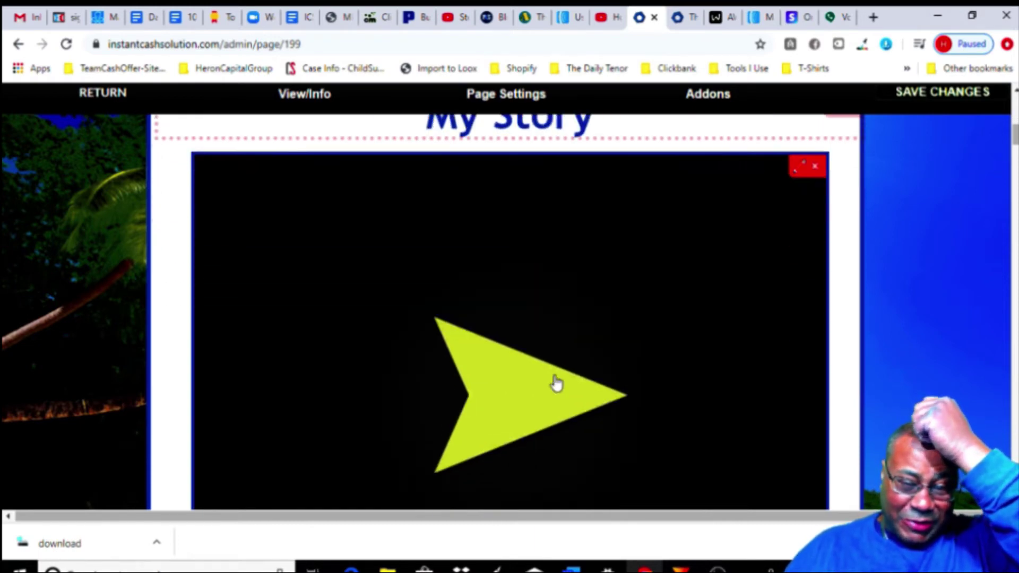
pyautogui.scroll(7, 554, 383)
pyautogui.scroll(3, 558, 383)
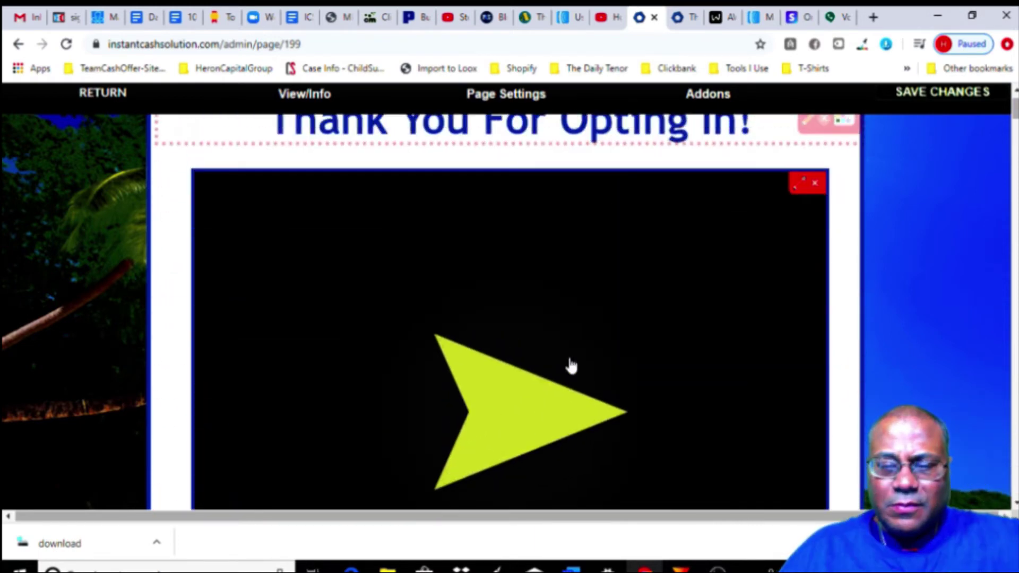
pyautogui.scroll(1, 550, 289)
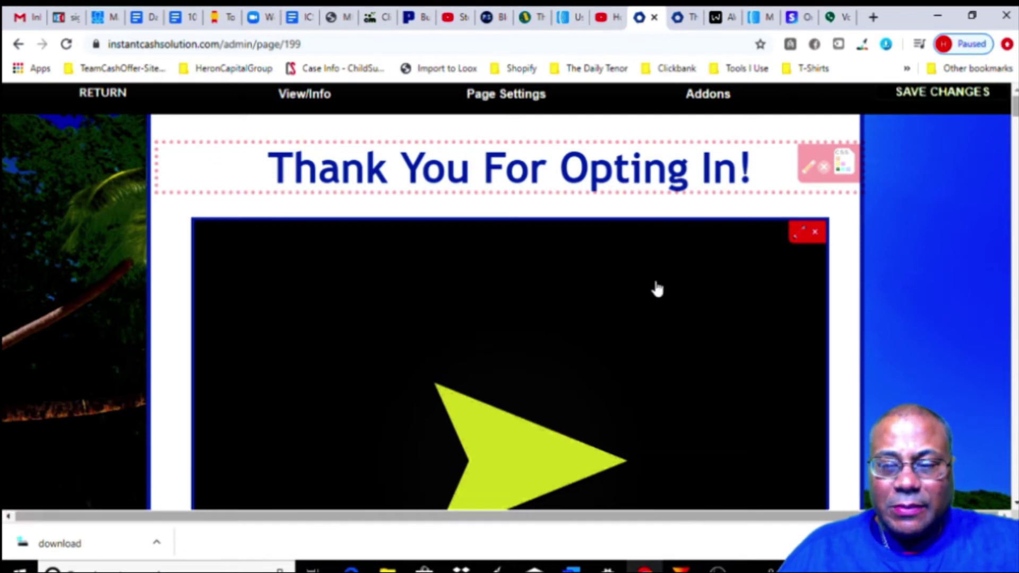
# - Review the welcome and My Story video blocks, and leave the page editor for the capture pages list
pyautogui.scroll(-3, 587, 314)
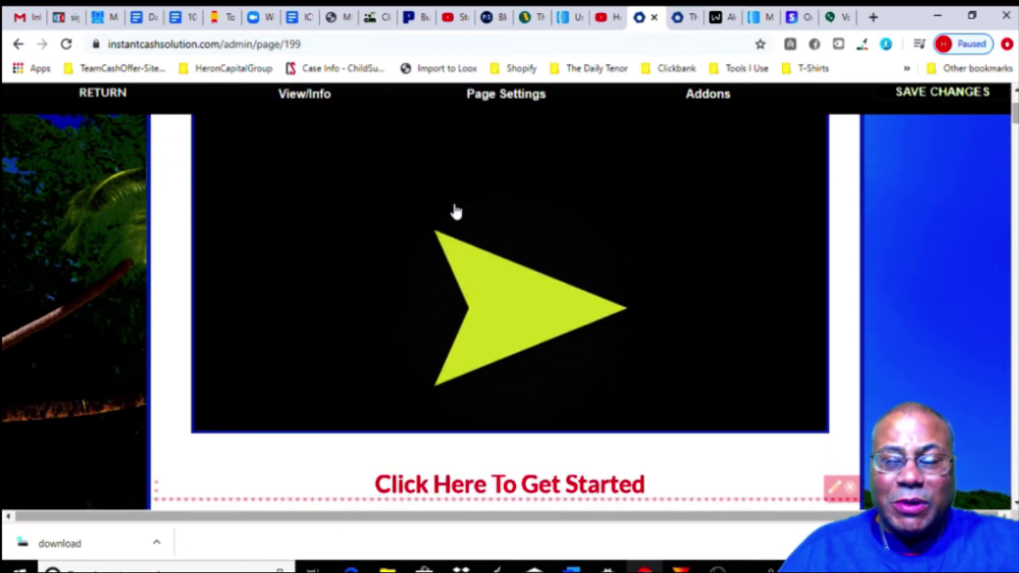
pyautogui.scroll(-4, 546, 289)
pyautogui.scroll(-4, 549, 289)
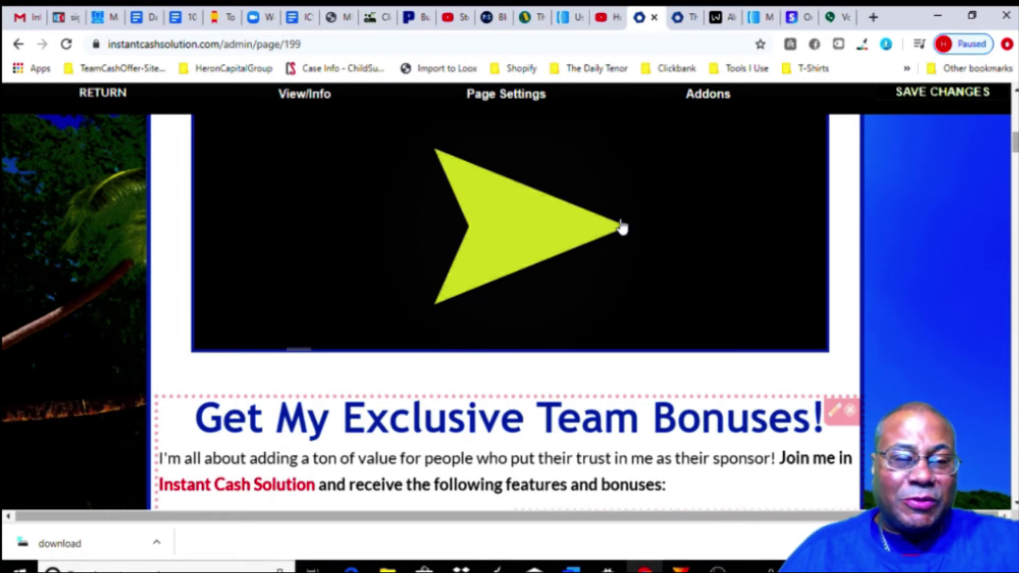
pyautogui.scroll(4, 578, 258)
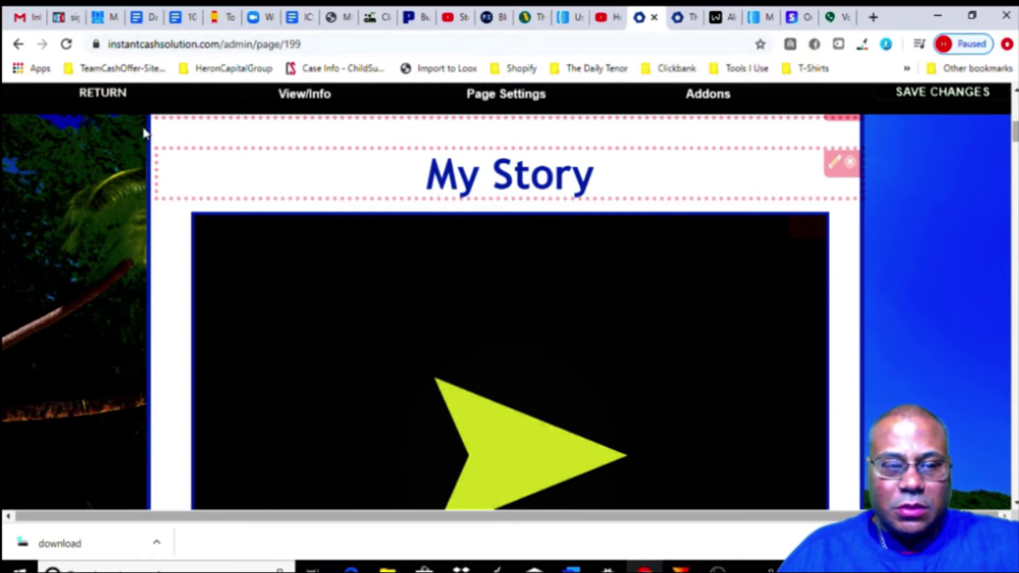
pyautogui.click(118, 95)
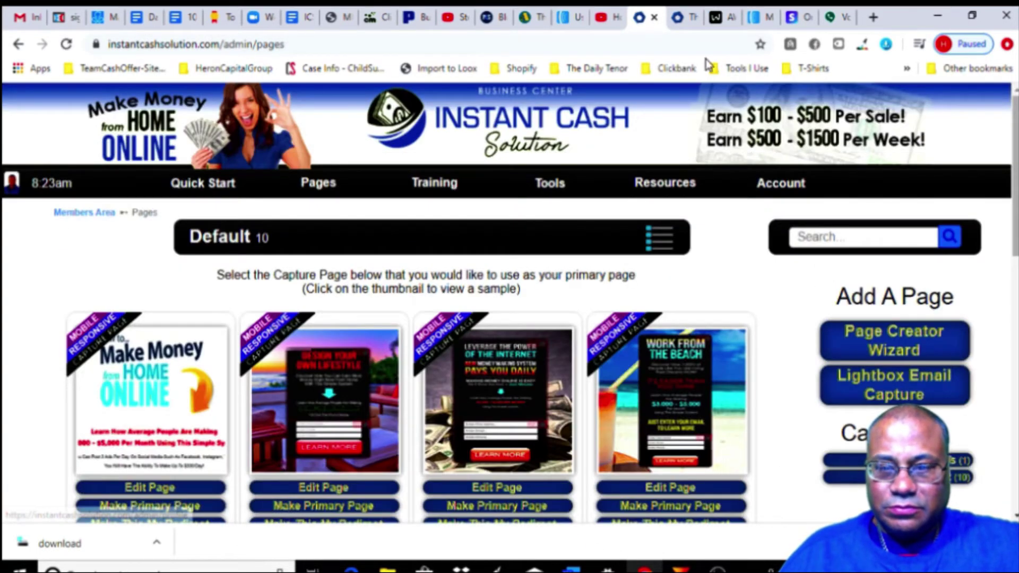
# - Check the setup checklist on the AWW board and the live Thank You For Opting In page, and return to the capture pages list
pyautogui.click(717, 18)
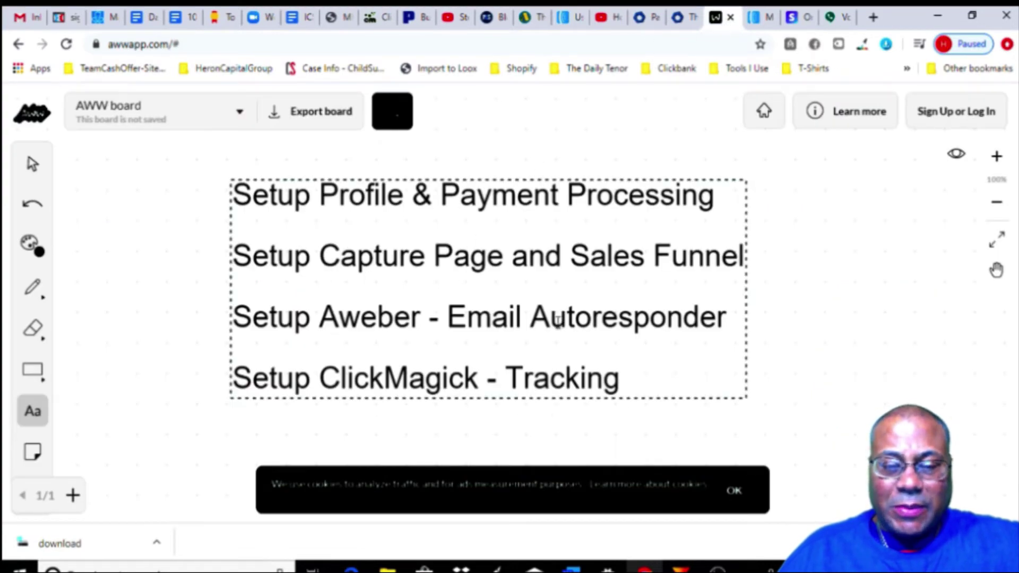
pyautogui.click(690, 21)
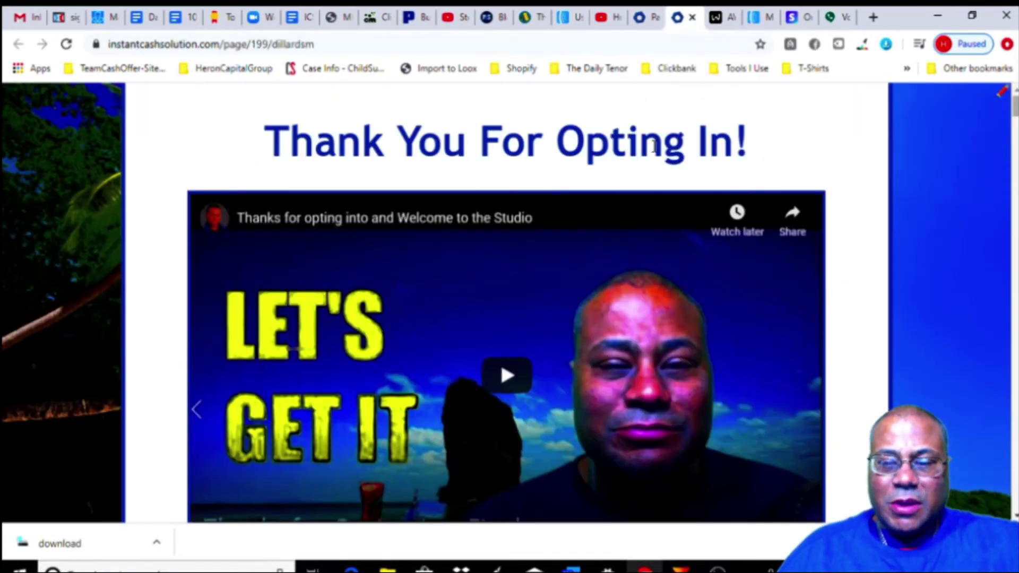
pyautogui.click(651, 21)
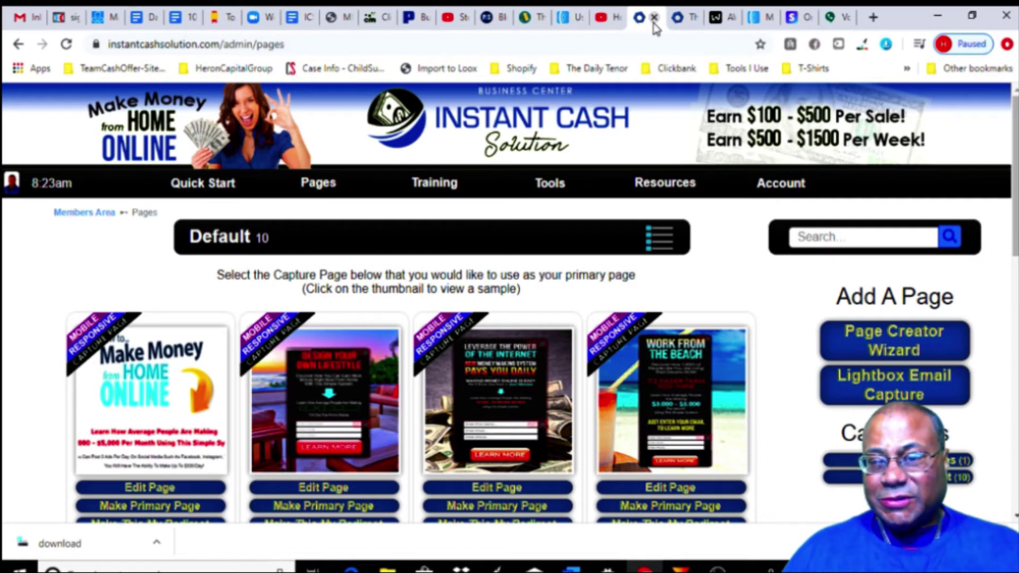
# - Switch to AWeber, open the Follow Up Series messages, and return to the live Thank You For Opting In page
pyautogui.click(753, 17)
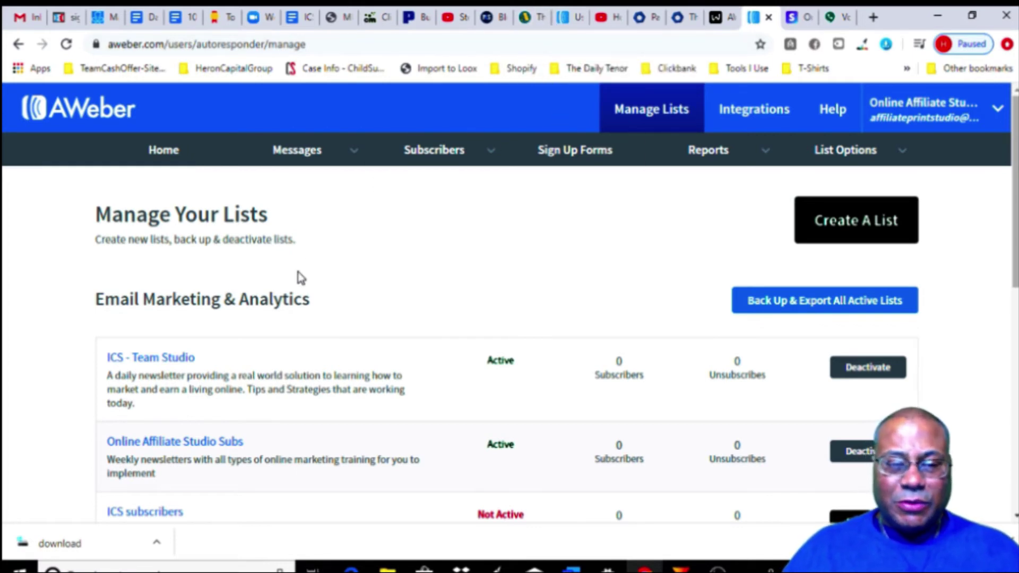
pyautogui.moveTo(838, 157)
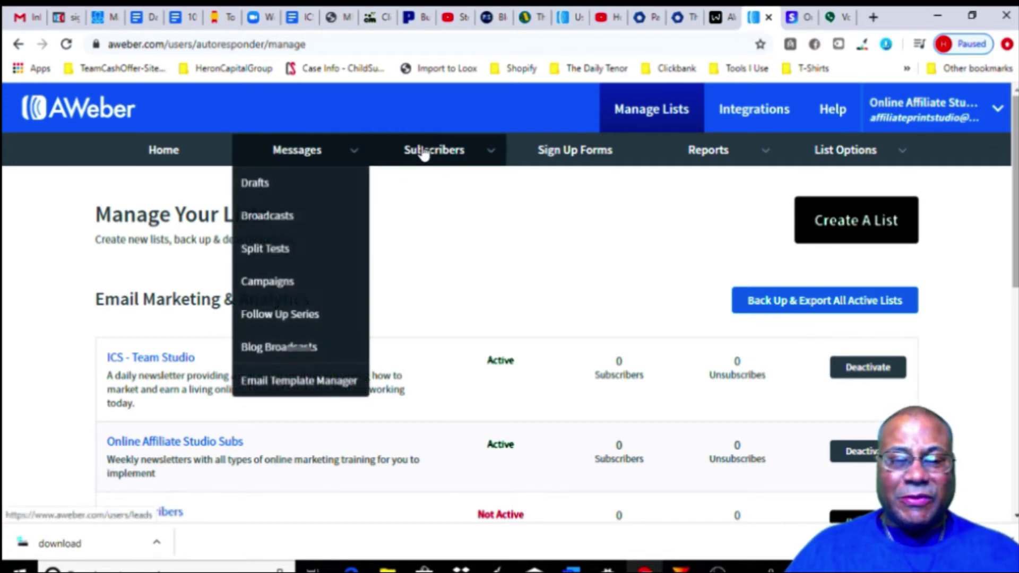
pyautogui.moveTo(329, 157)
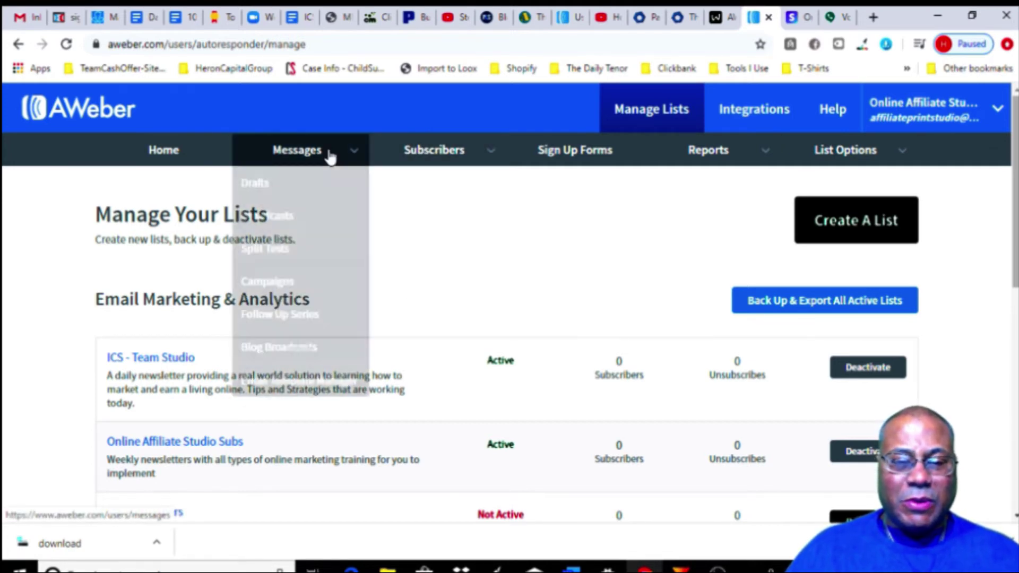
pyautogui.click(290, 315)
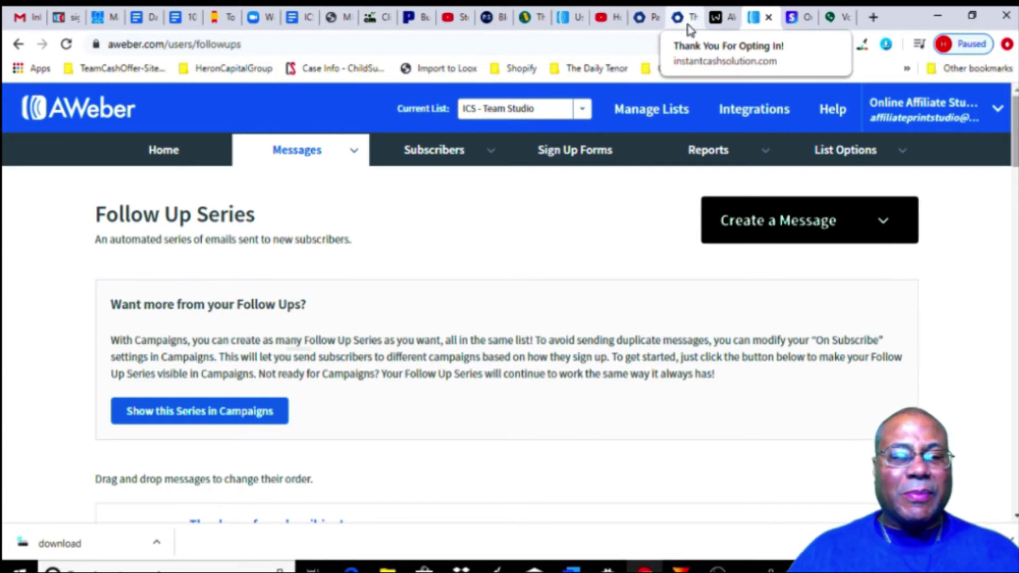
pyautogui.click(683, 17)
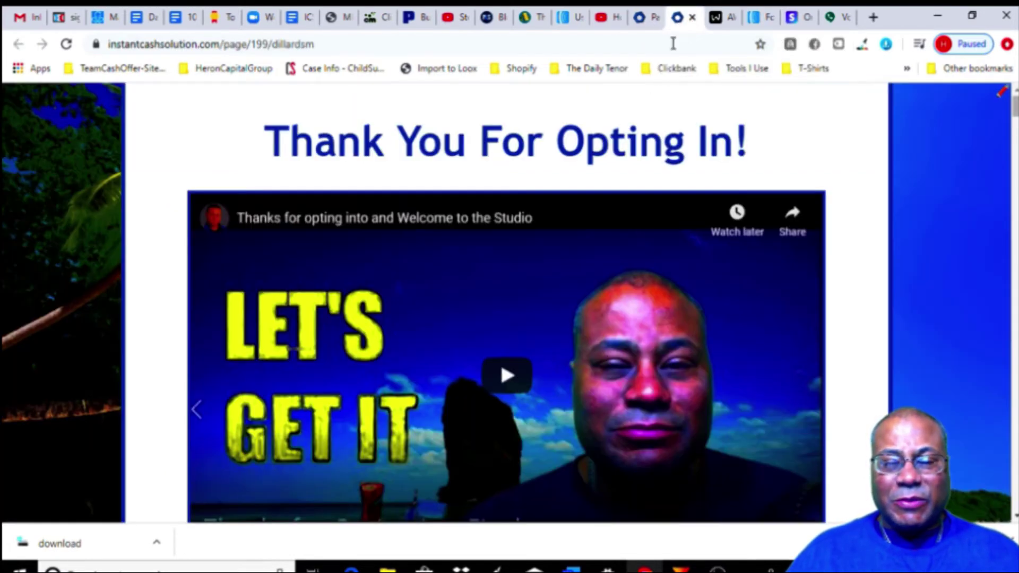
# - Return to the Instant Cash Solution members area and open the Manage Autoresponder page
pyautogui.click(642, 18)
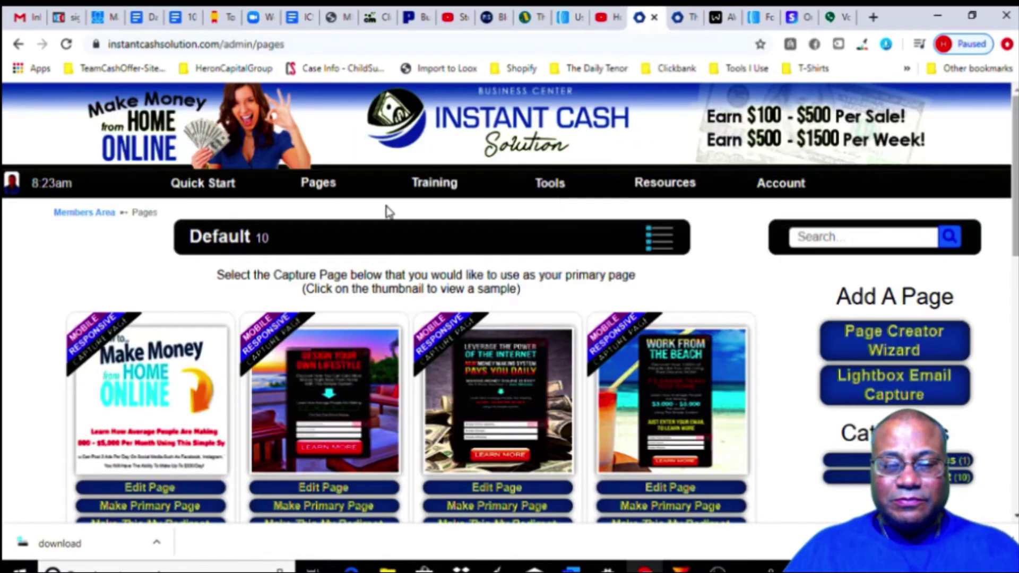
pyautogui.click(94, 214)
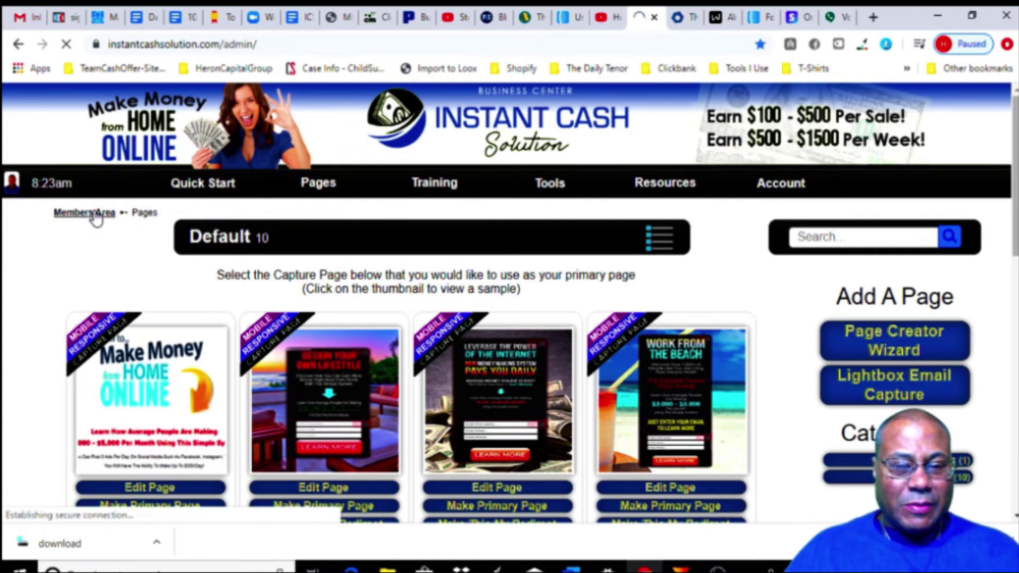
pyautogui.scroll(-5, 391, 346)
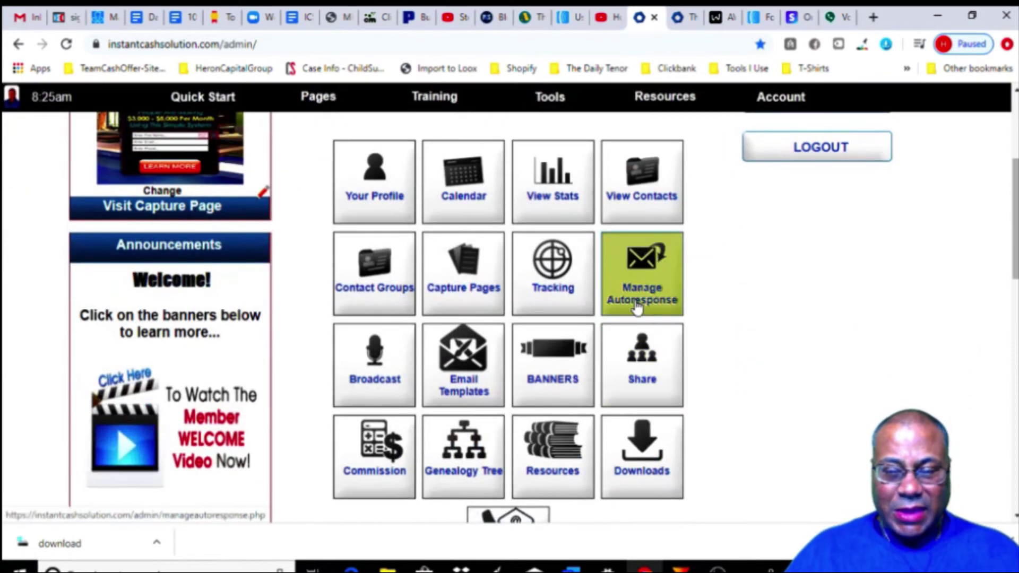
pyautogui.click(639, 306)
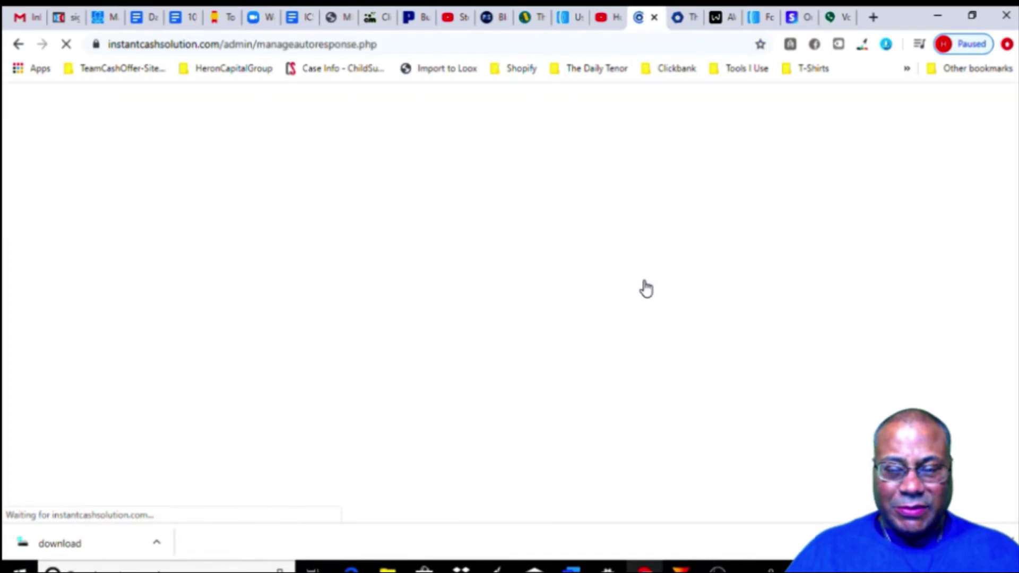
# - Review the available autoresponder message templates and compare them with the active entries under My Messages
pyautogui.scroll(-4, 695, 391)
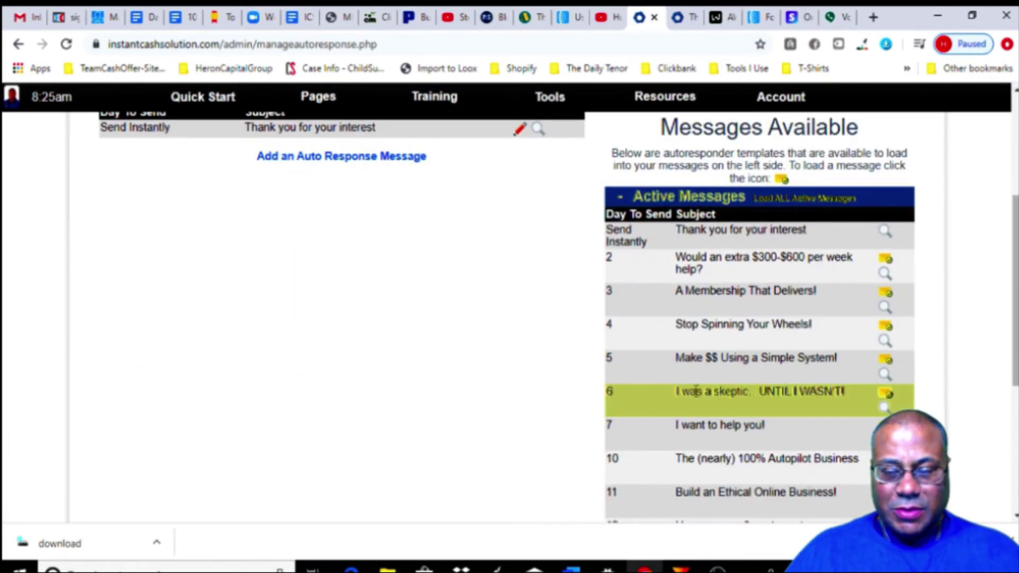
pyautogui.scroll(-5, 695, 391)
pyautogui.scroll(3, 773, 316)
pyautogui.scroll(-2, 794, 295)
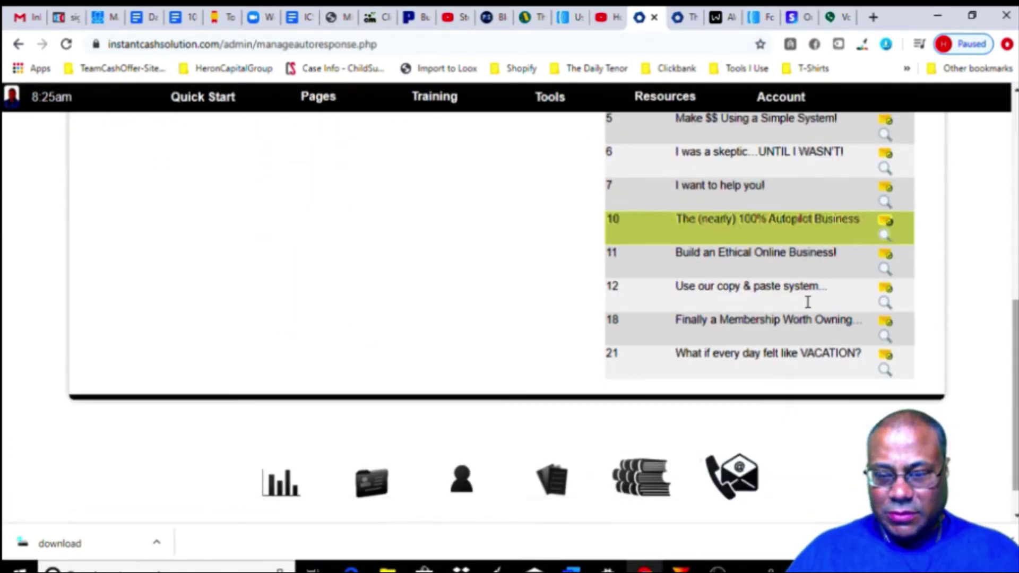
pyautogui.scroll(5, 800, 303)
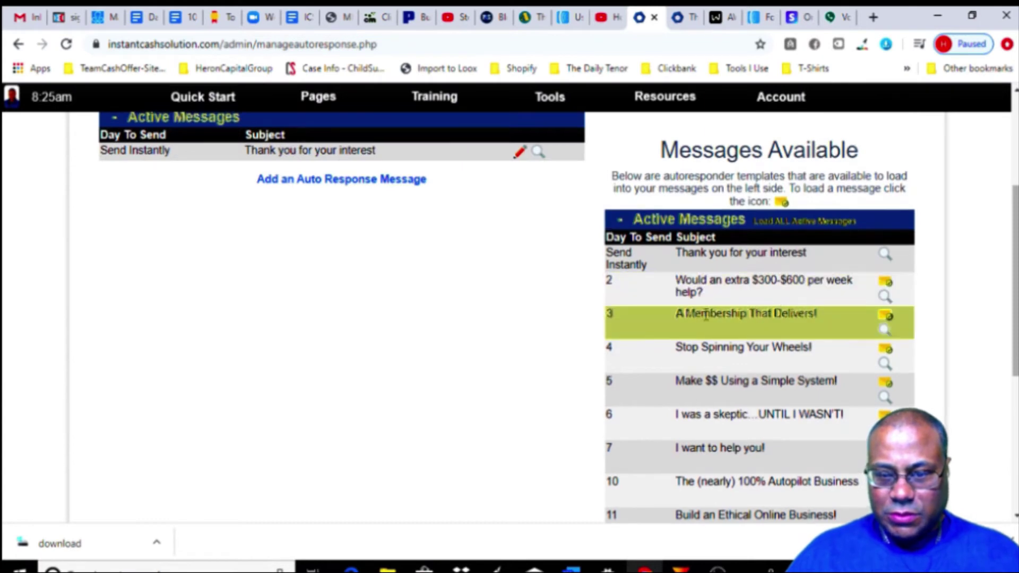
pyautogui.scroll(3, 706, 315)
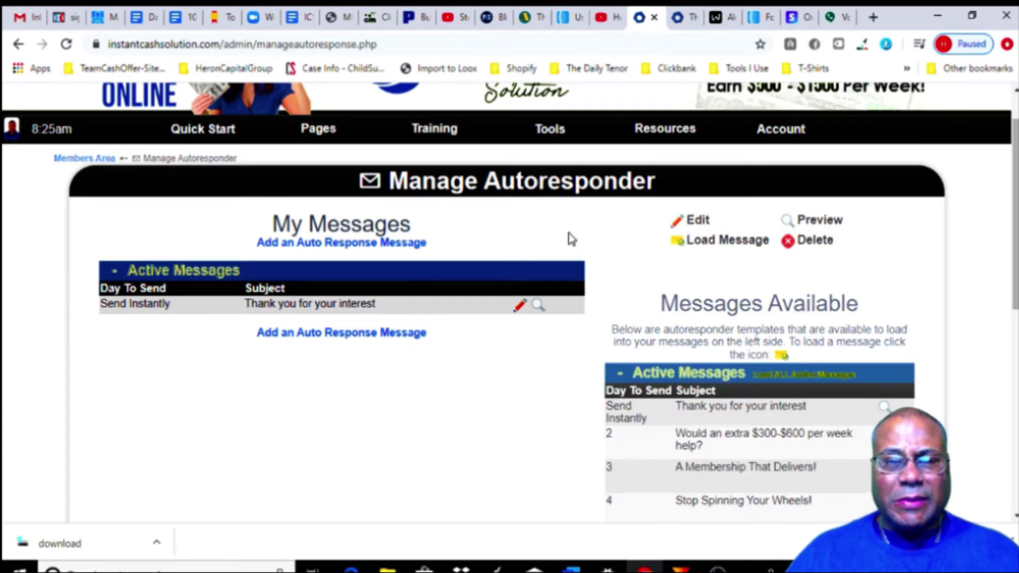
# - Switch to AWeber and review the Follow Up Series messages, including the sharing code and the option to load a pre-defined series
pyautogui.click(766, 22)
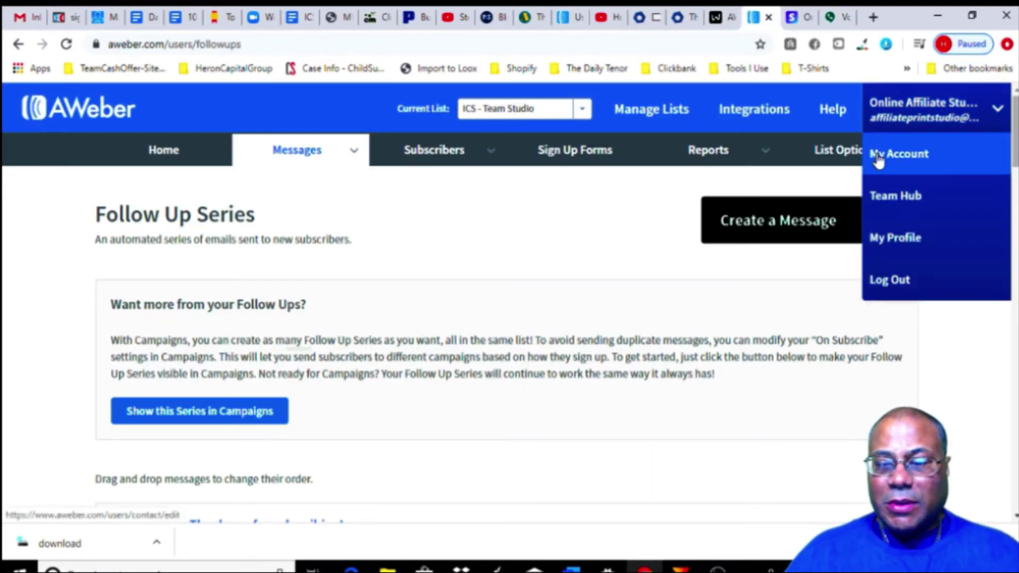
pyautogui.moveTo(867, 159)
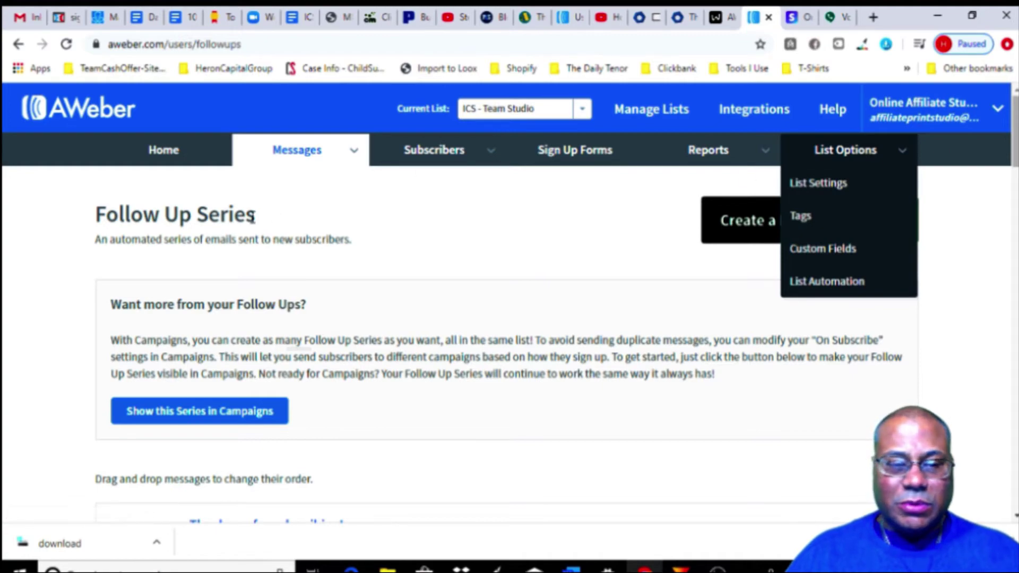
pyautogui.scroll(-5, 250, 352)
pyautogui.scroll(-17, 253, 354)
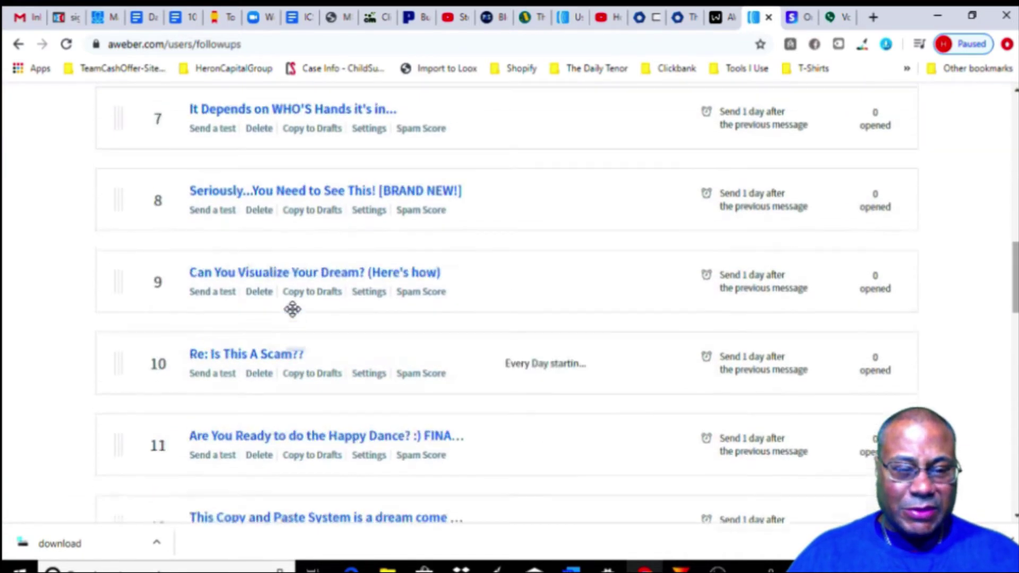
pyautogui.scroll(-14, 364, 210)
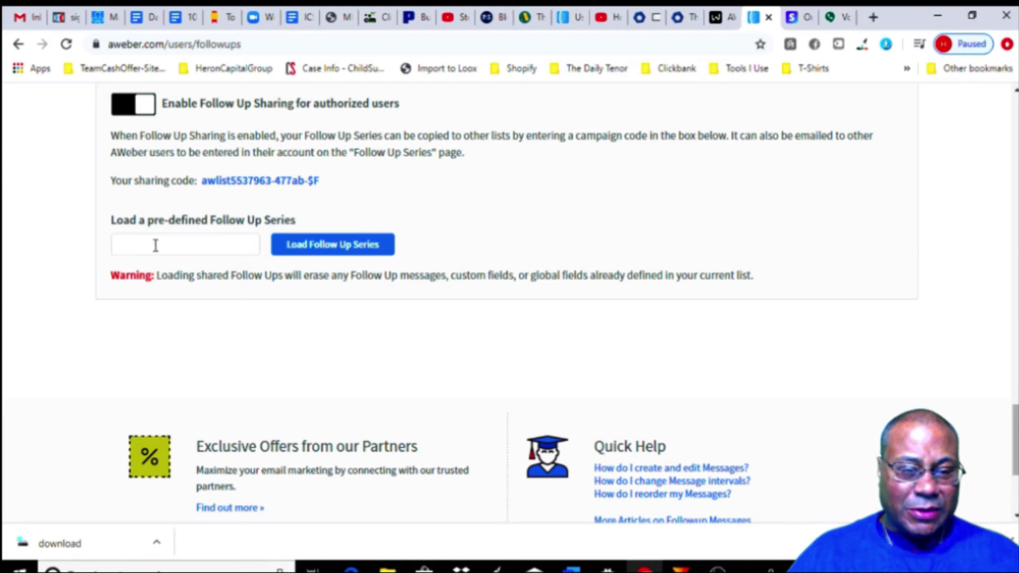
pyautogui.scroll(1, 403, 257)
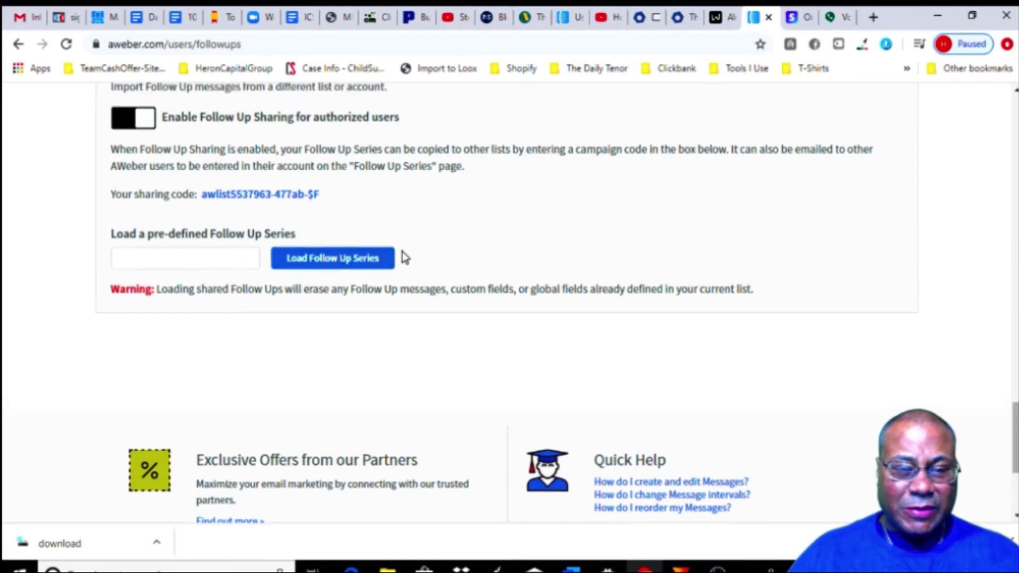
pyautogui.middleClick(402, 252)
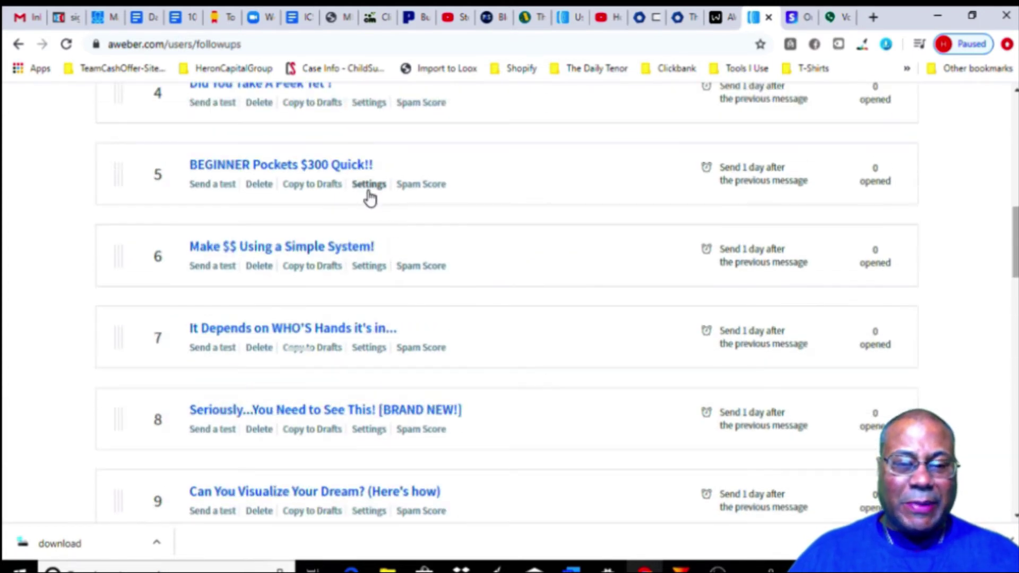
pyautogui.scroll(5, 370, 197)
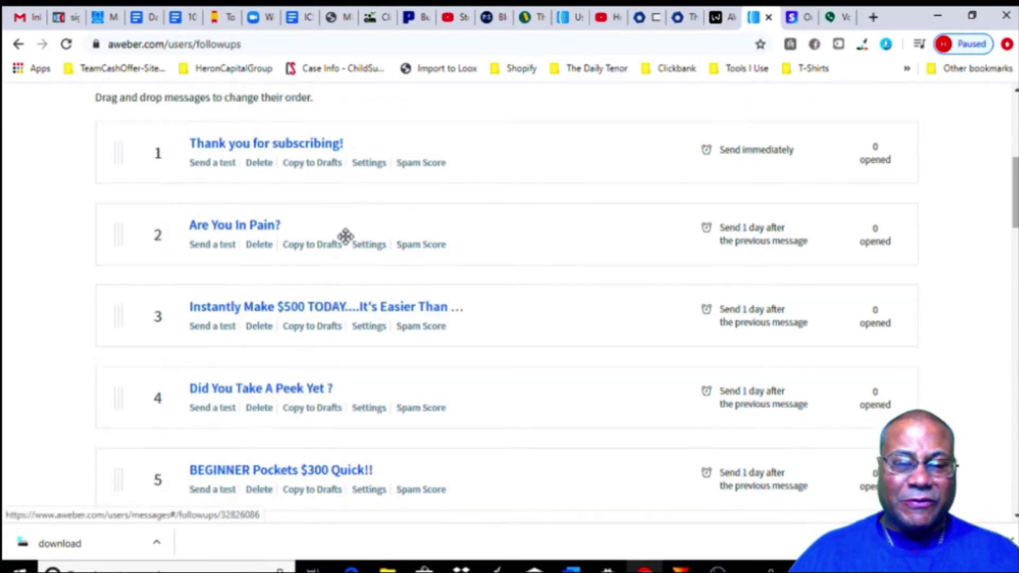
# - Open the "Thank you for subscribing!" follow-up message and examine its greeting, presentation link and contact number
pyautogui.click(265, 146)
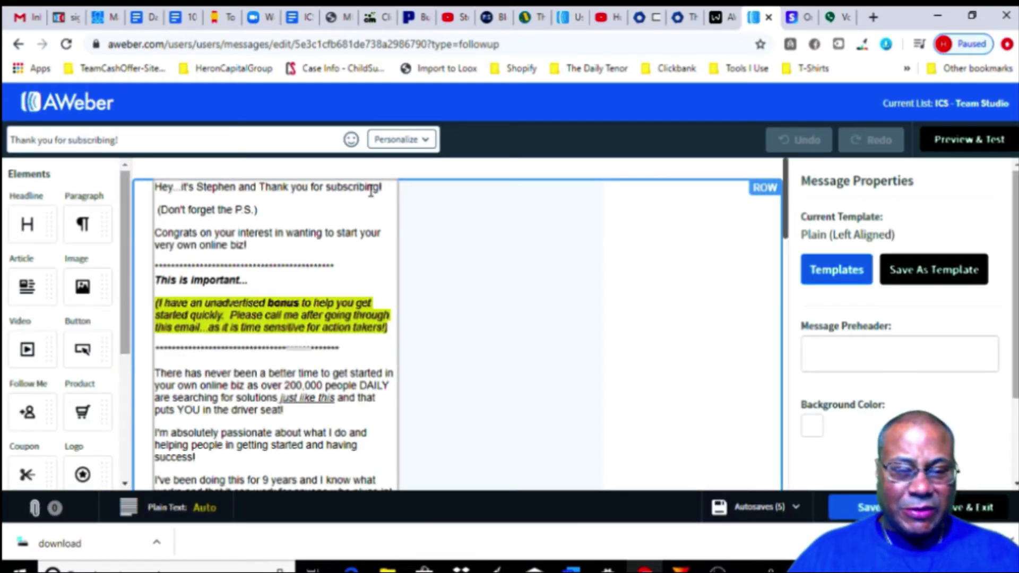
pyautogui.scroll(-3, 300, 350)
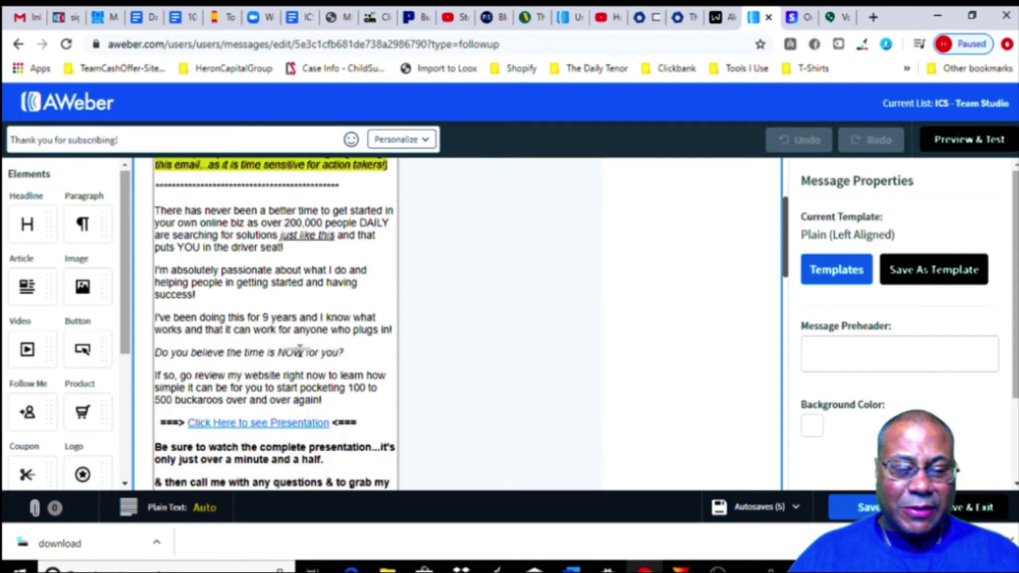
pyautogui.scroll(-5, 301, 366)
pyautogui.scroll(3, 297, 360)
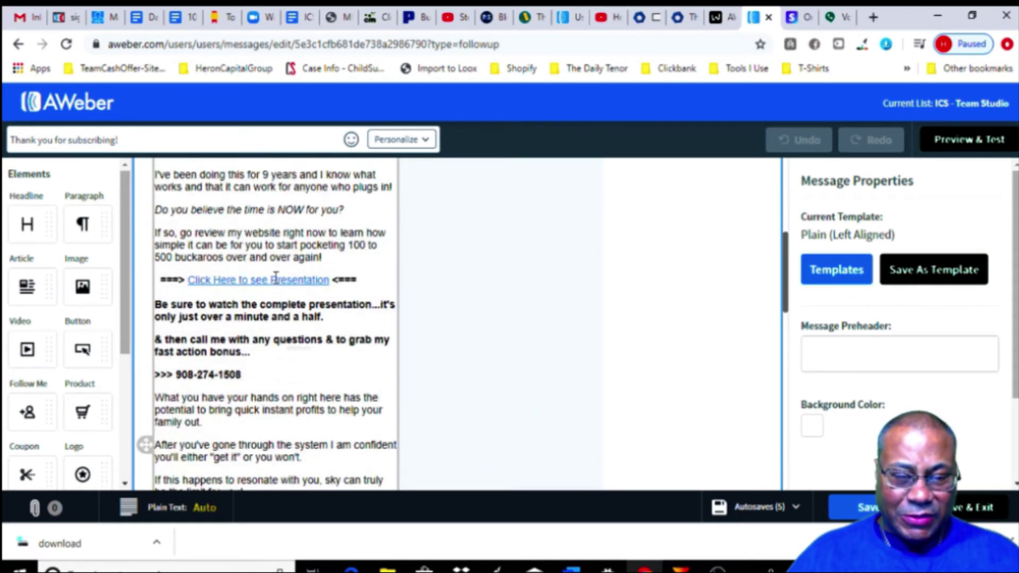
pyautogui.scroll(-3, 281, 329)
pyautogui.scroll(3, 300, 340)
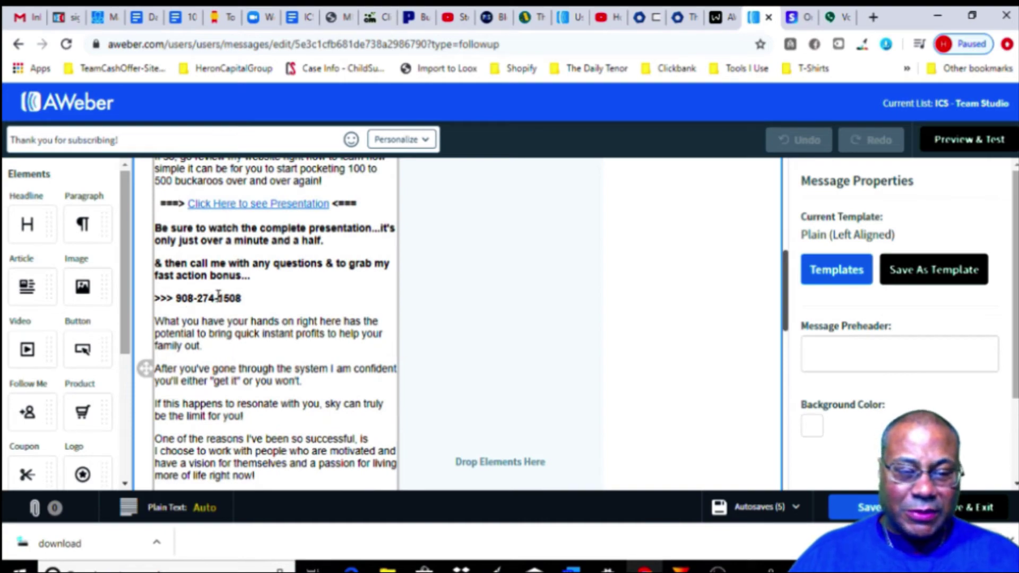
# - Review the message's signature, Facebook link and PS bonus link, then save and exit to the Follow Up Series
pyautogui.scroll(-12, 218, 295)
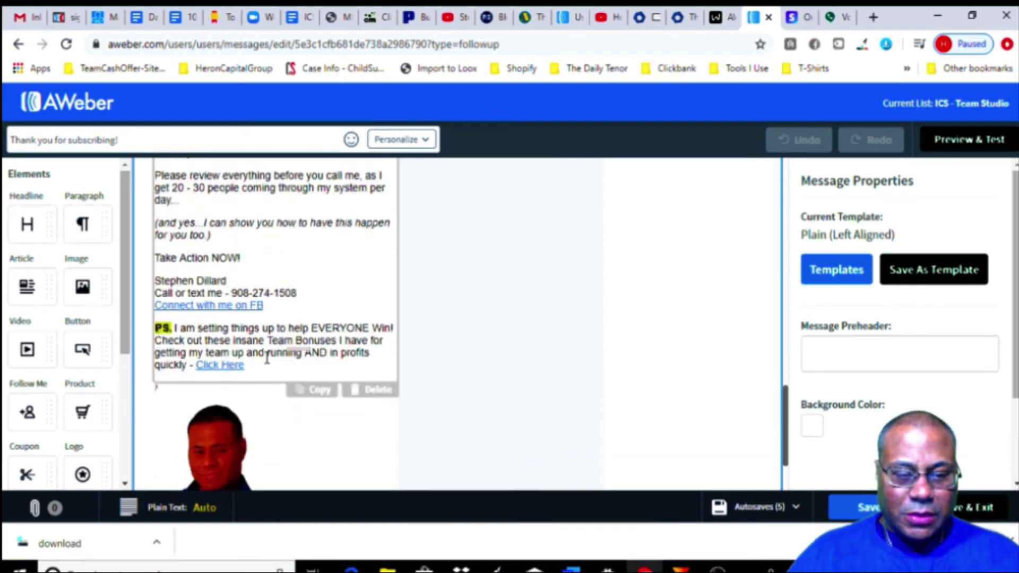
pyautogui.scroll(-1, 267, 359)
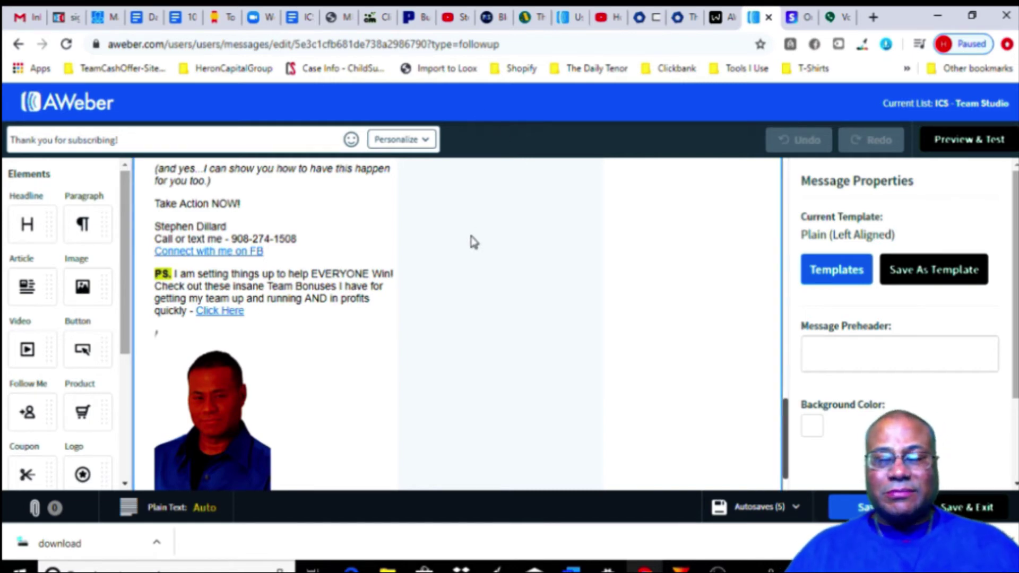
pyautogui.scroll(2, 469, 238)
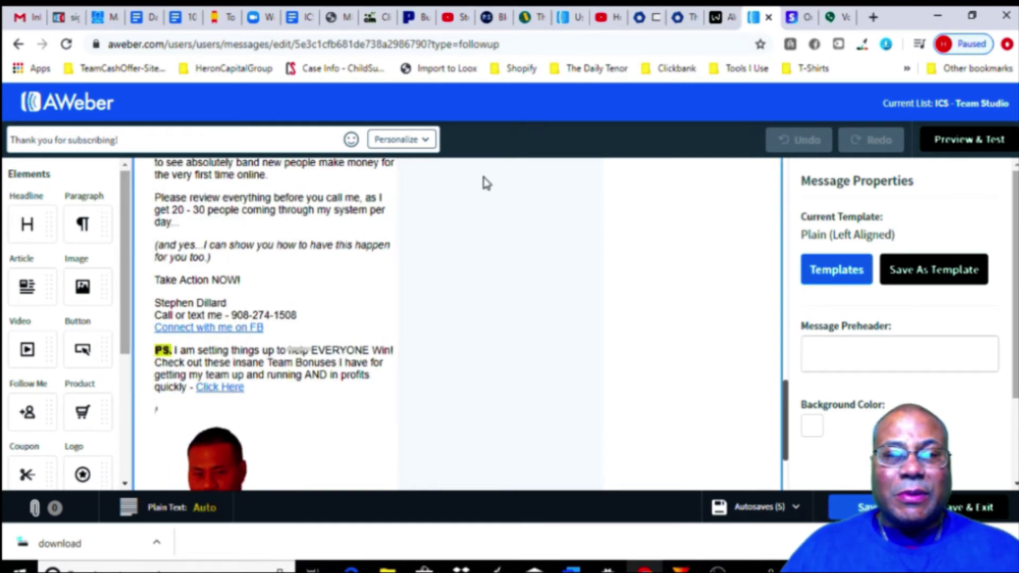
pyautogui.scroll(4, 482, 256)
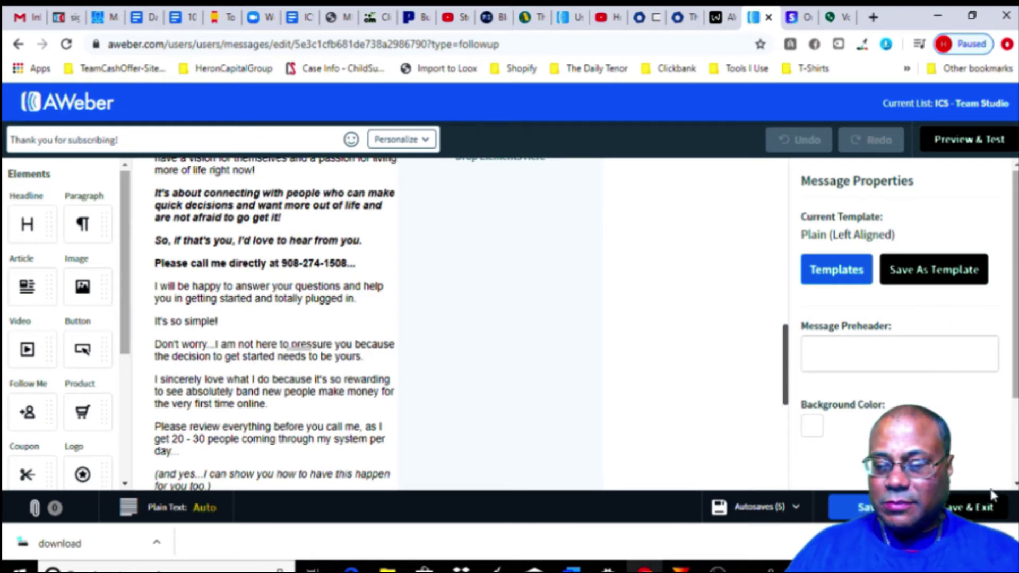
pyautogui.click(980, 508)
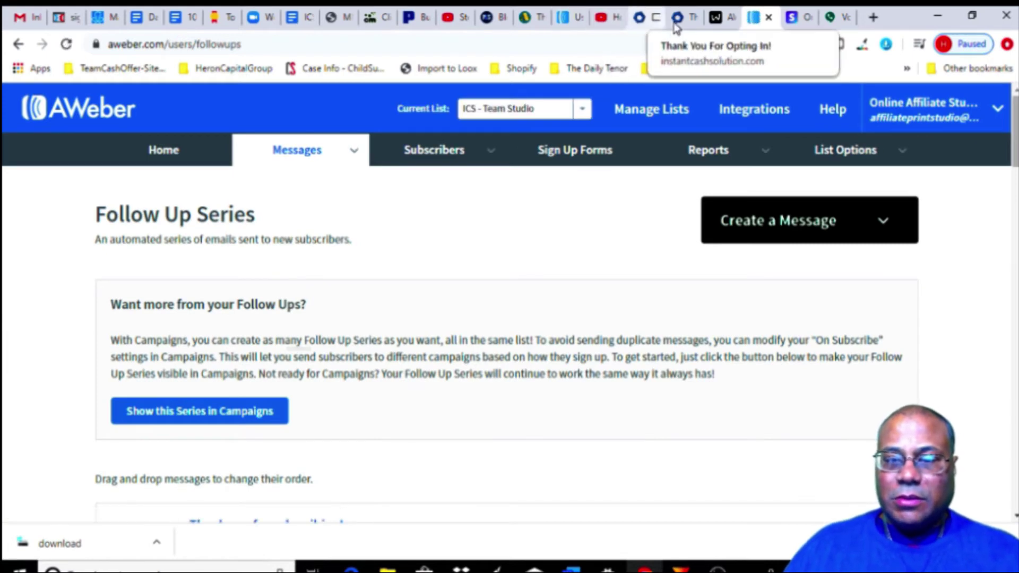
# - Go back to the Instant Cash Solution members area and open the profile page showing the third-party autoresponder
pyautogui.click(645, 19)
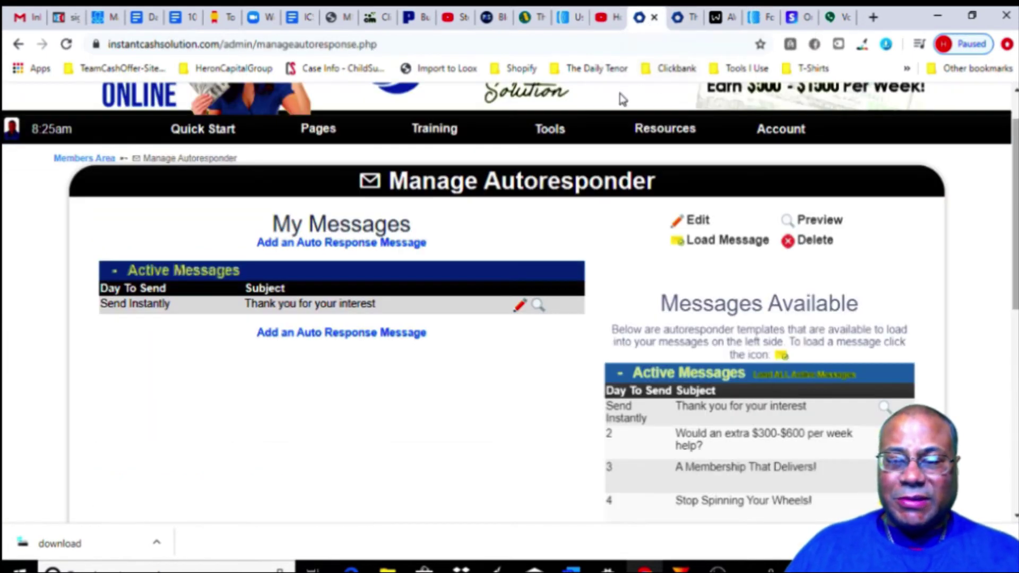
pyautogui.click(77, 159)
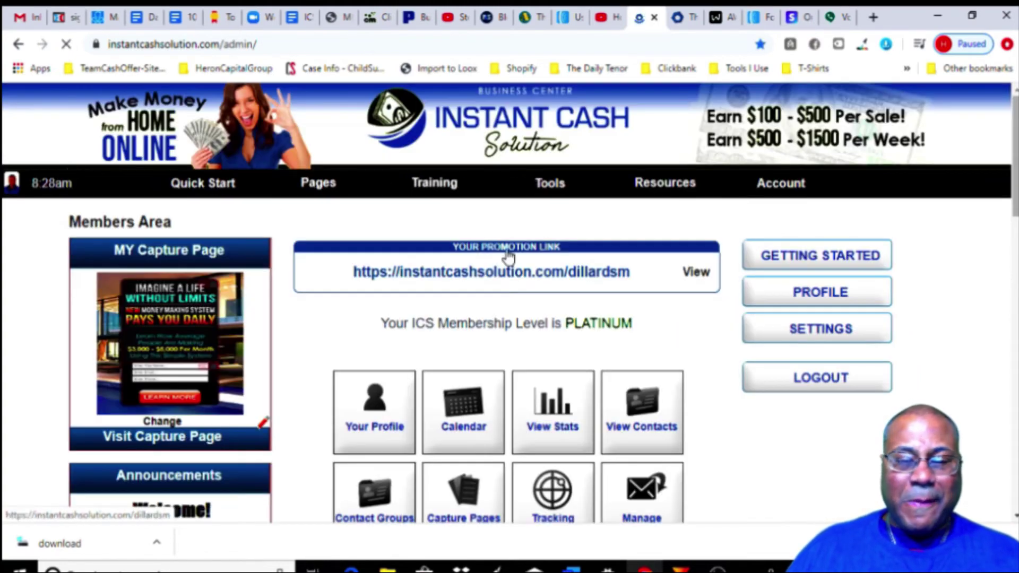
pyautogui.scroll(-3, 690, 301)
pyautogui.click(626, 378)
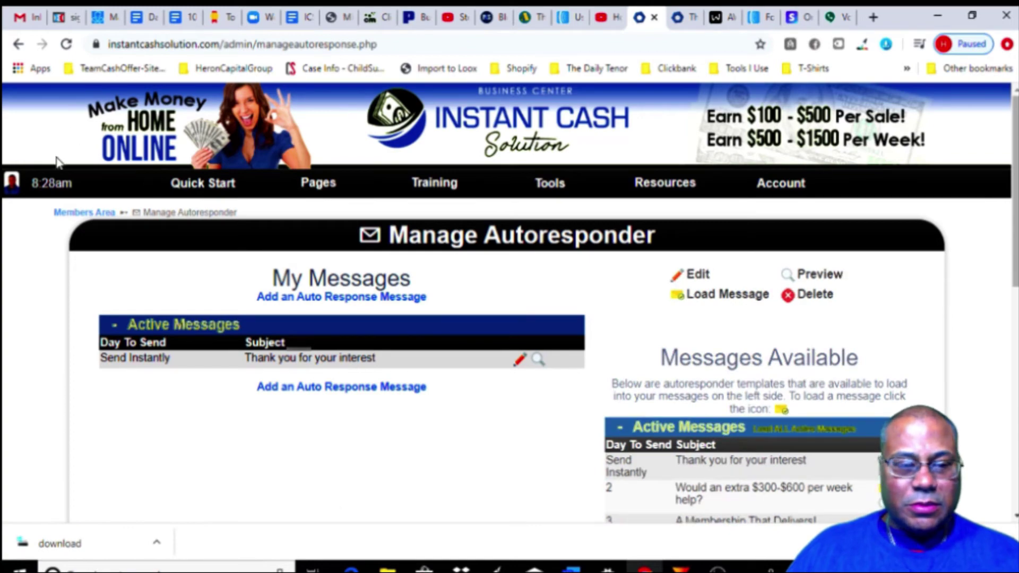
pyautogui.click(66, 213)
pyautogui.scroll(-6, 228, 314)
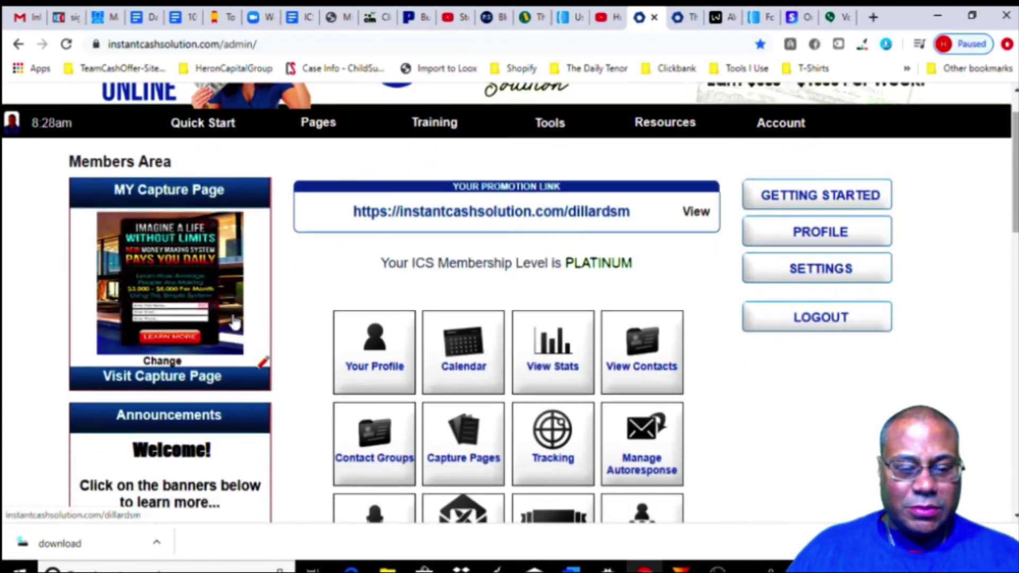
pyautogui.scroll(6, 531, 258)
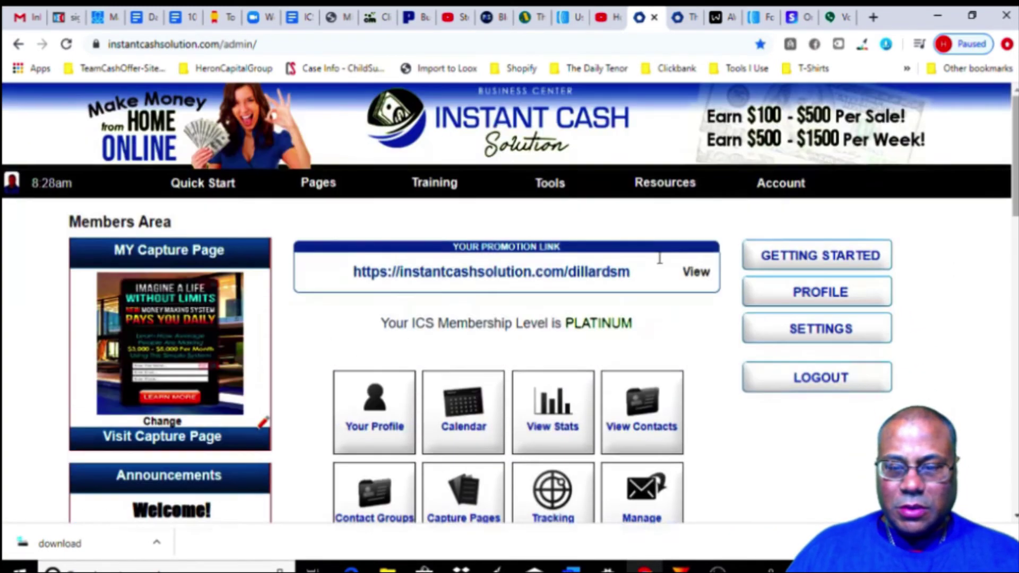
pyautogui.click(793, 294)
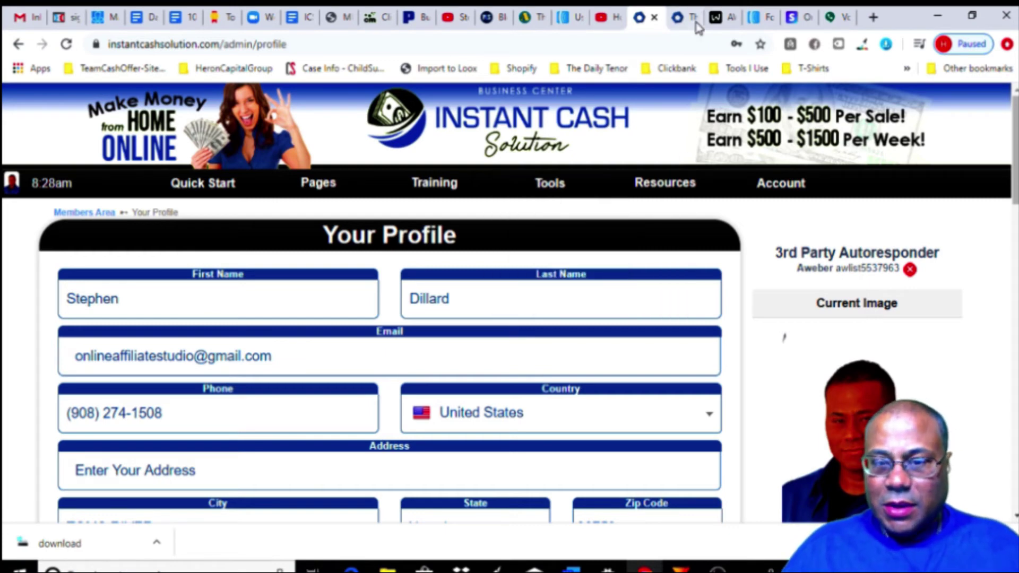
# - Check the setup checklist on the AWW board and return to the Your Profile page
pyautogui.click(723, 20)
pyautogui.click(492, 193)
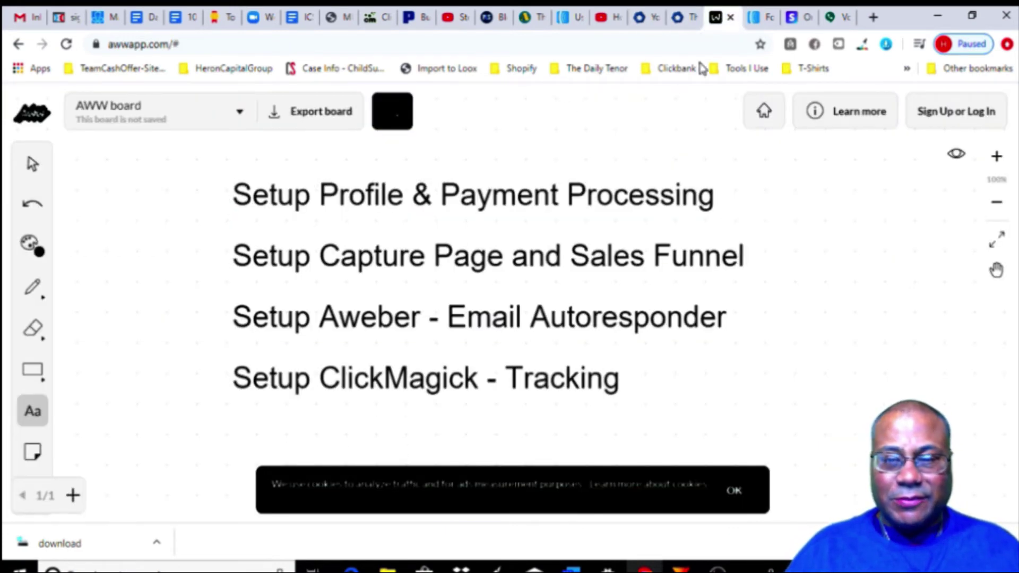
pyautogui.click(684, 18)
pyautogui.click(646, 18)
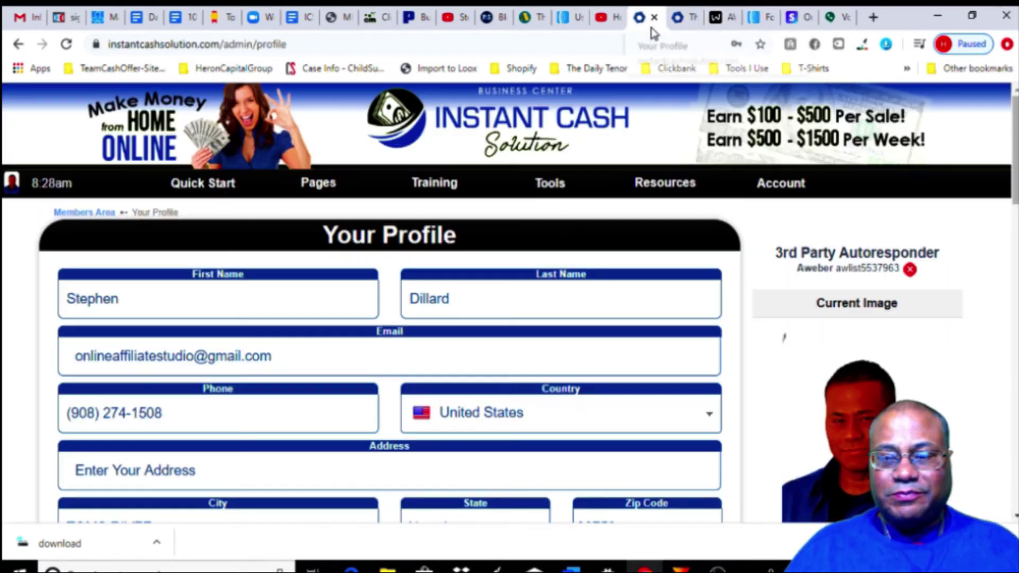
# - Open the bookmarked ClickMagick dashboard in a new browser tab
pyautogui.click(872, 17)
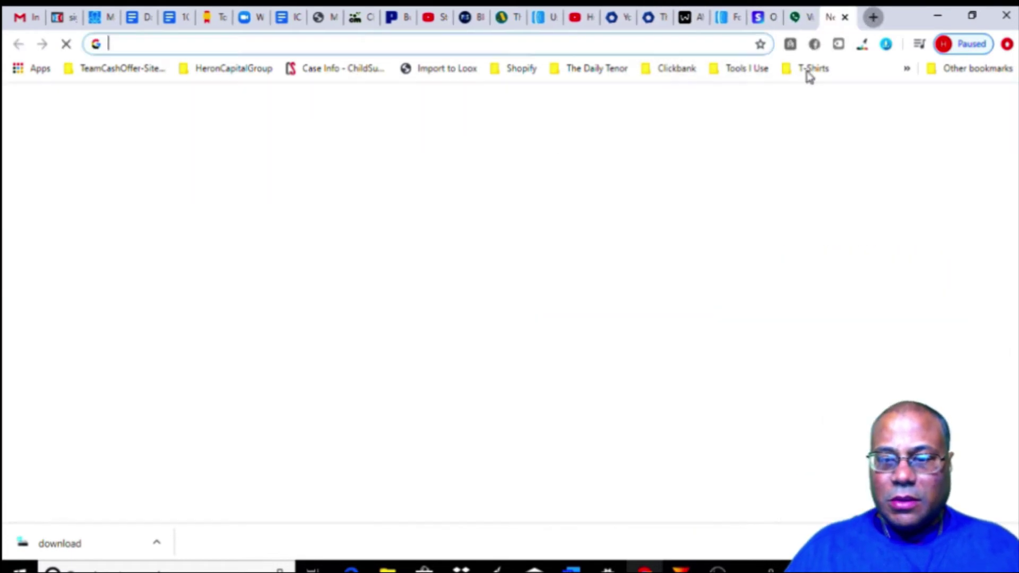
pyautogui.click(738, 68)
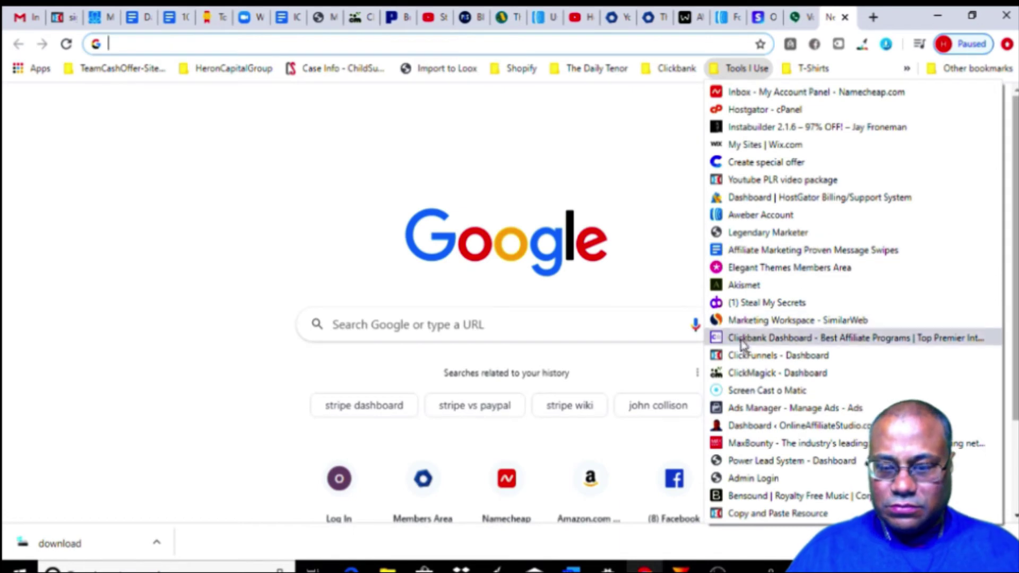
pyautogui.click(746, 378)
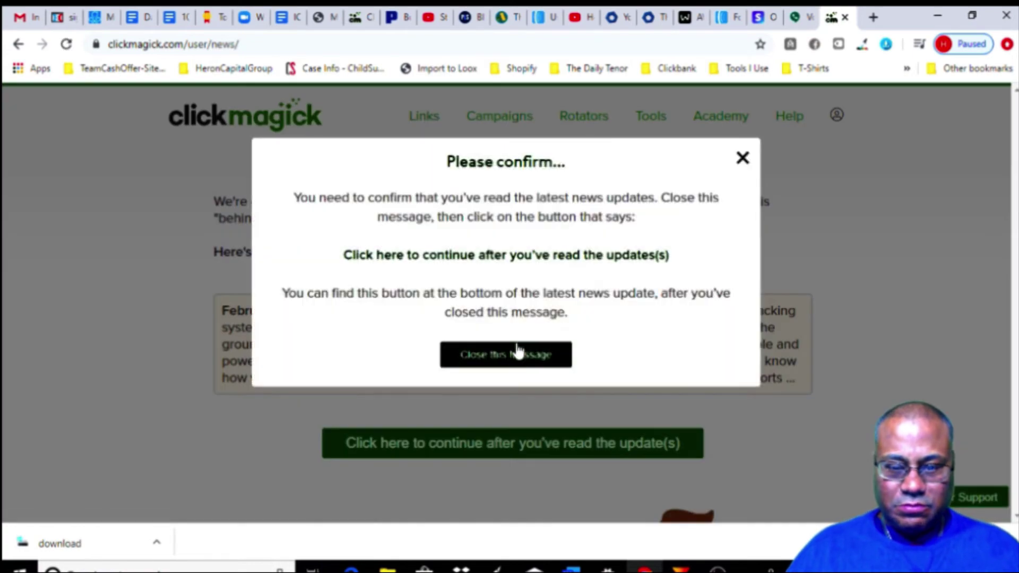
# - Dismiss the ClickMagick news update and start creating a new tracking link
pyautogui.click(509, 361)
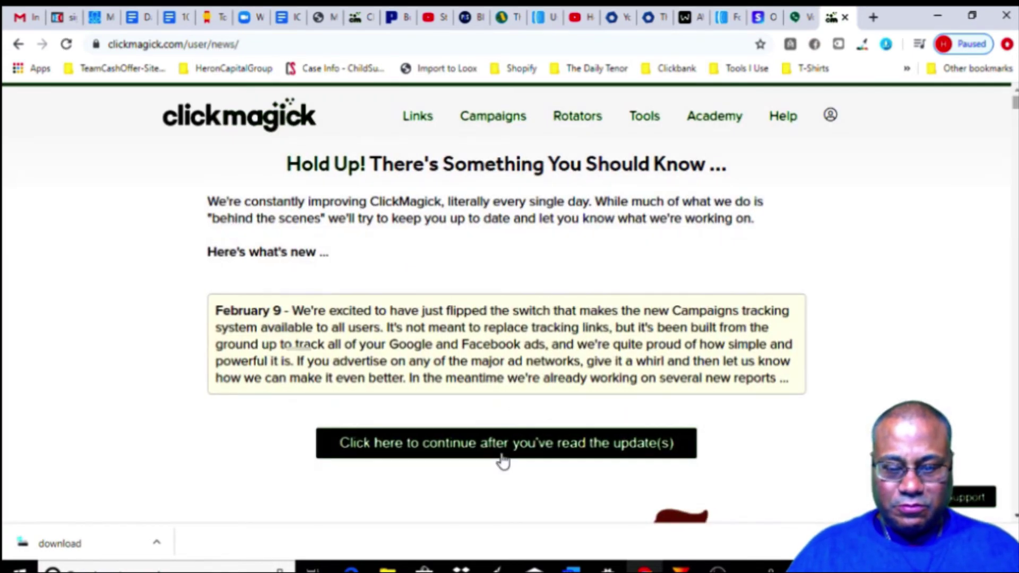
pyautogui.click(502, 455)
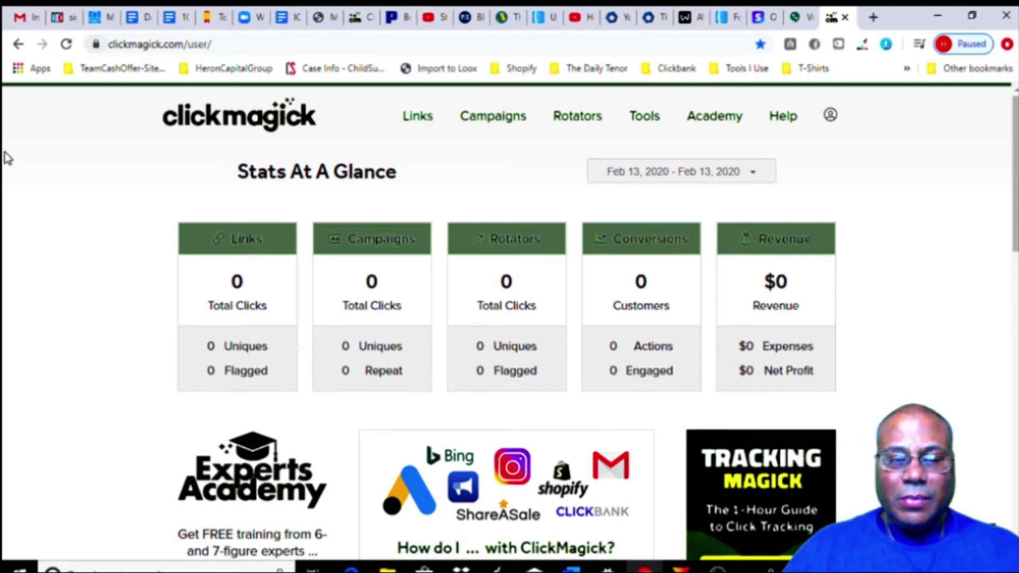
pyautogui.click(426, 125)
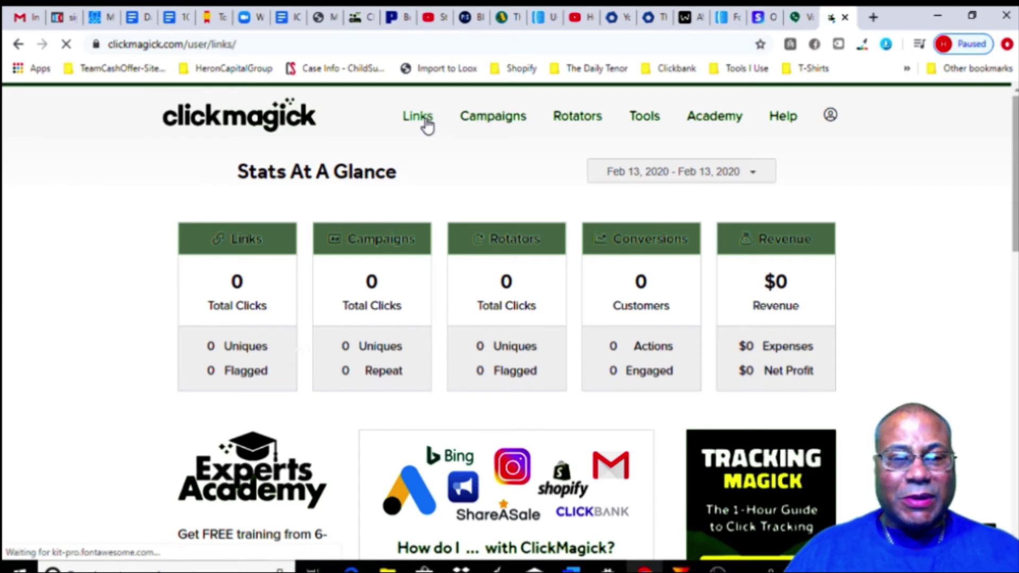
pyautogui.click(675, 169)
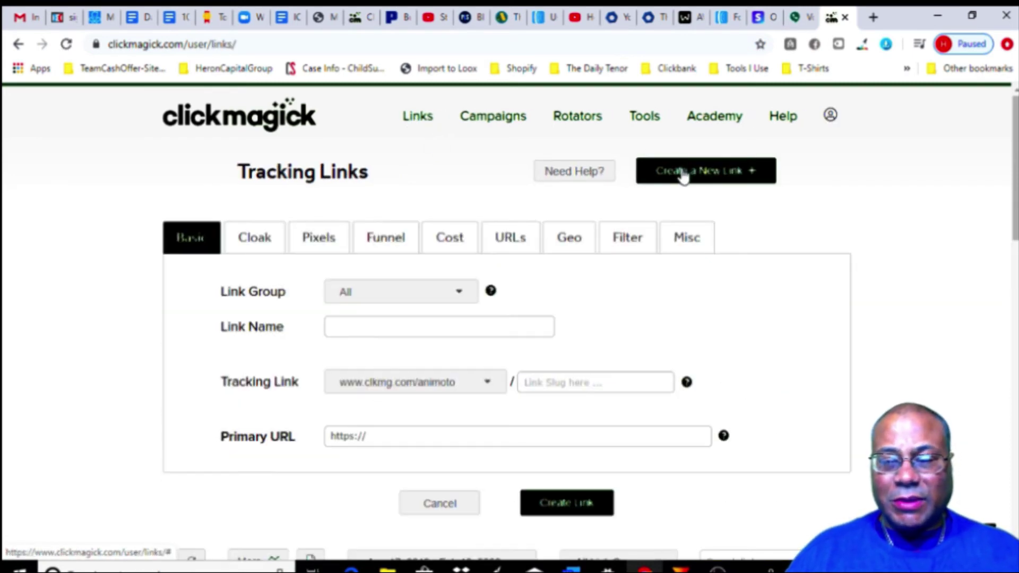
# - Keep the new link's group as All and name the link ICS 2
pyautogui.click(409, 296)
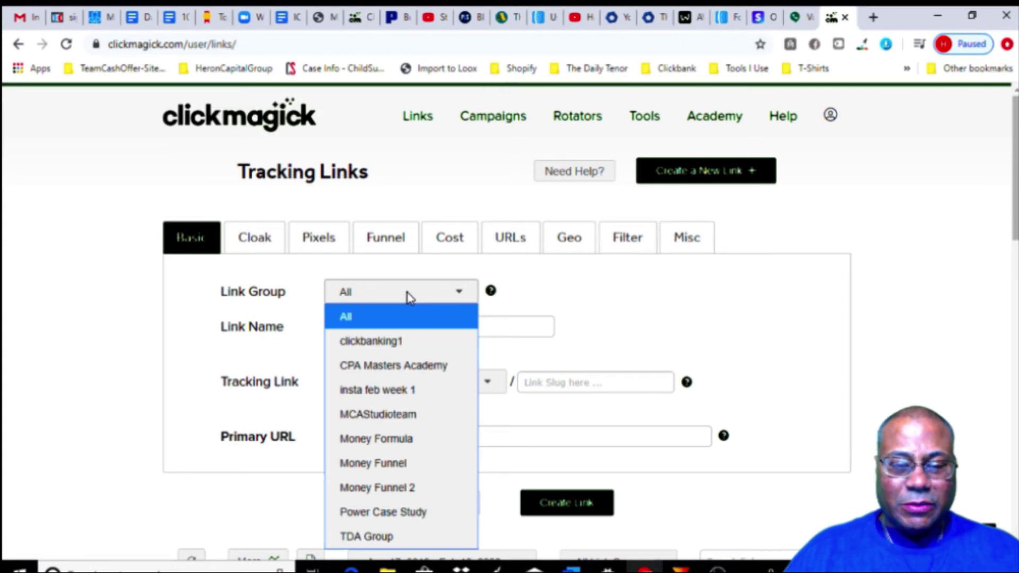
pyautogui.click(406, 297)
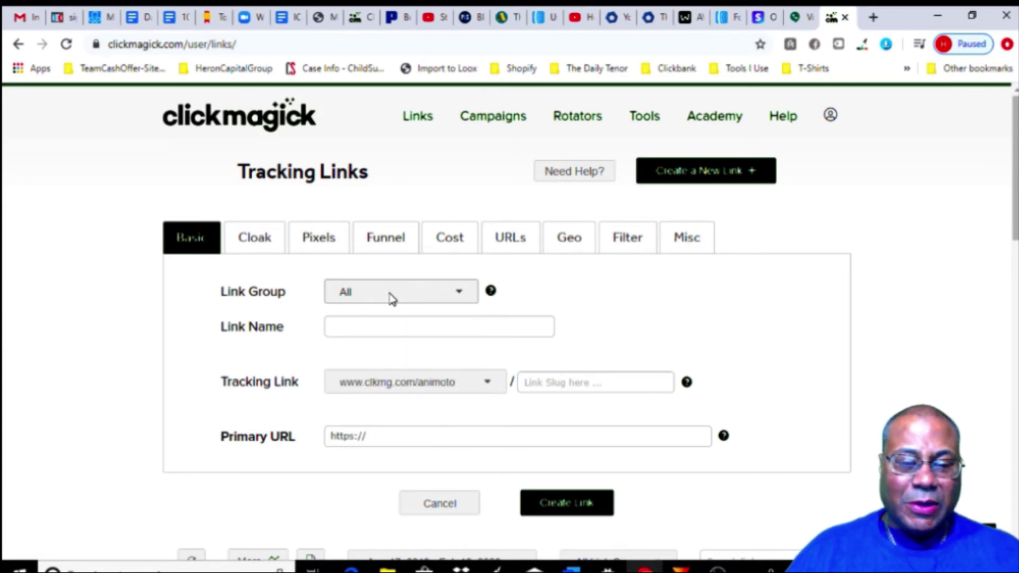
pyautogui.click(377, 322)
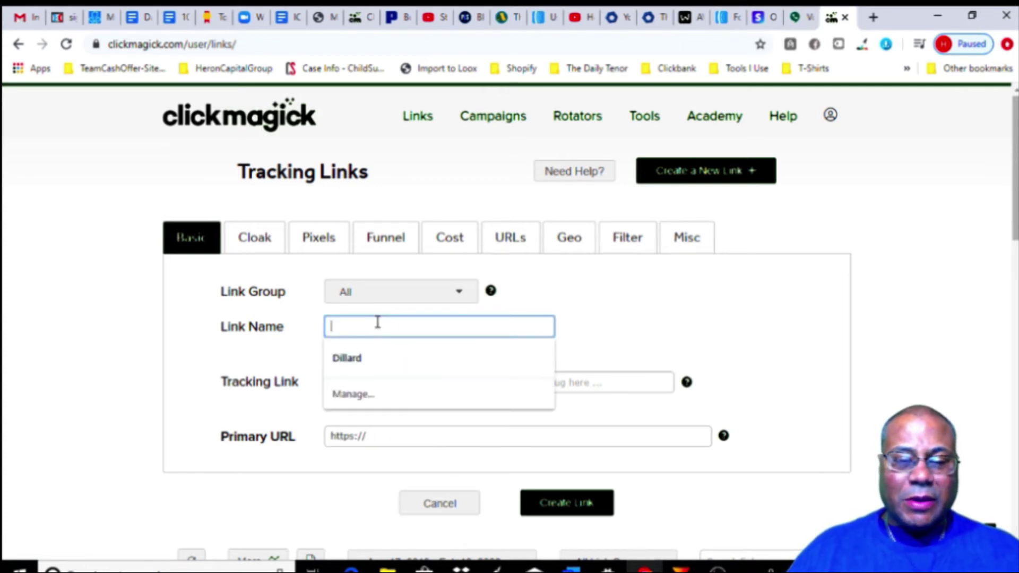
pyautogui.write('ICS')
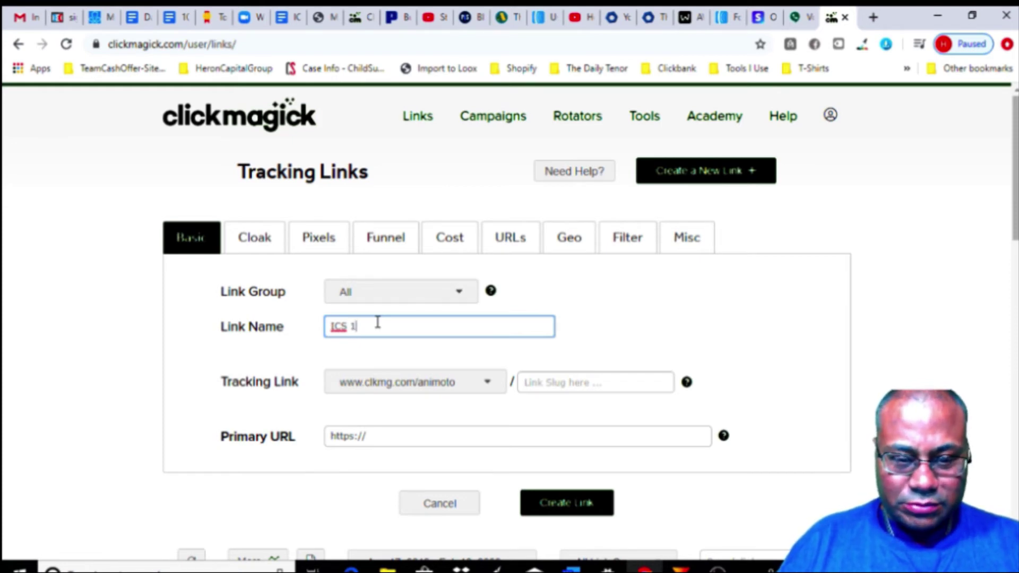
pyautogui.write('2')
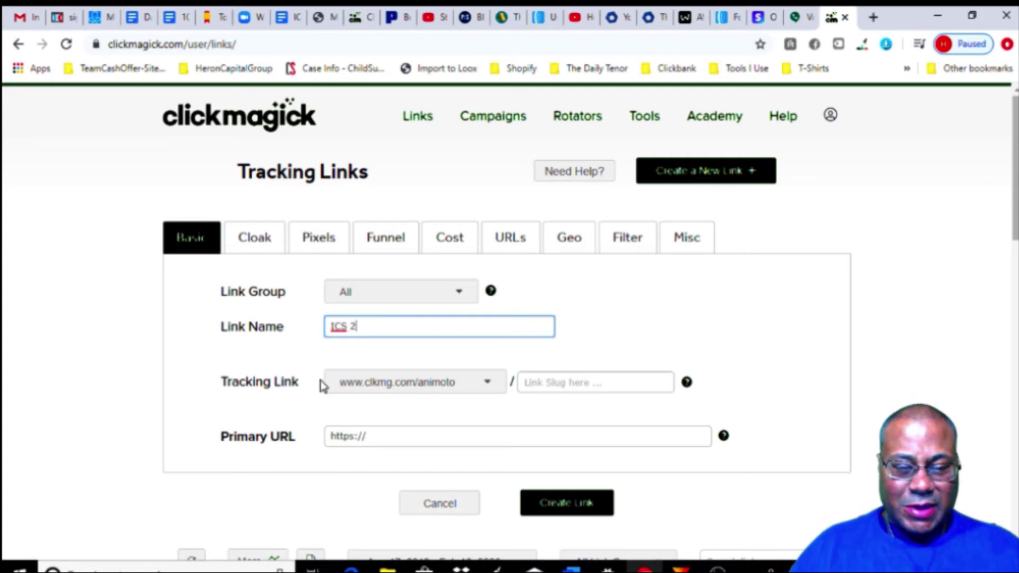
pyautogui.click(491, 379)
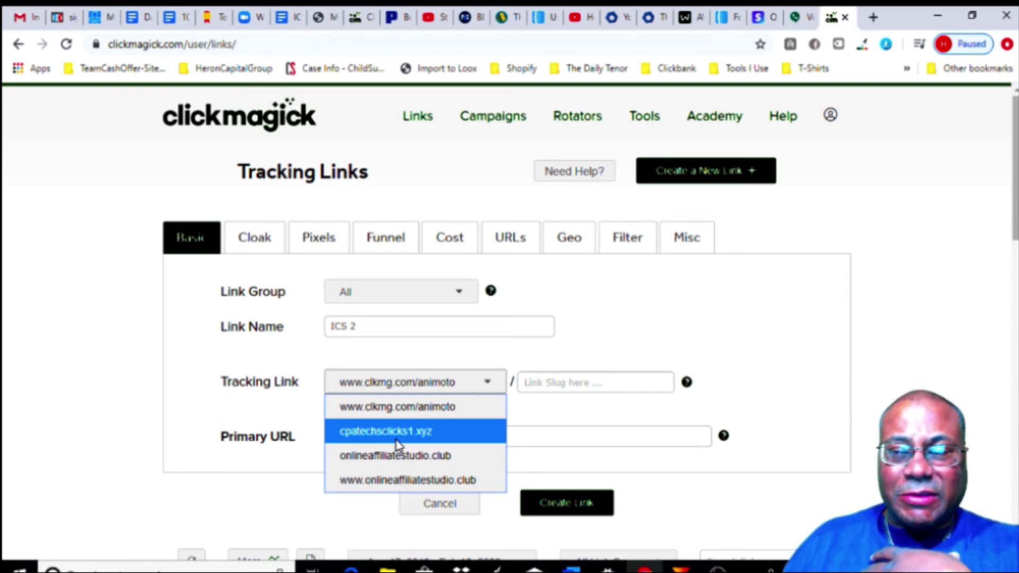
pyautogui.click(463, 196)
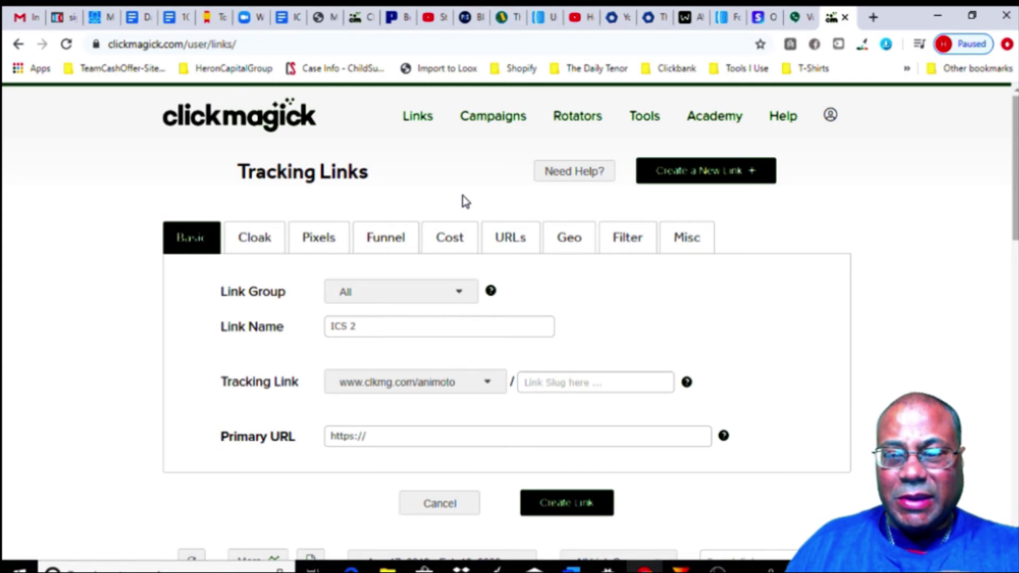
pyautogui.click(492, 391)
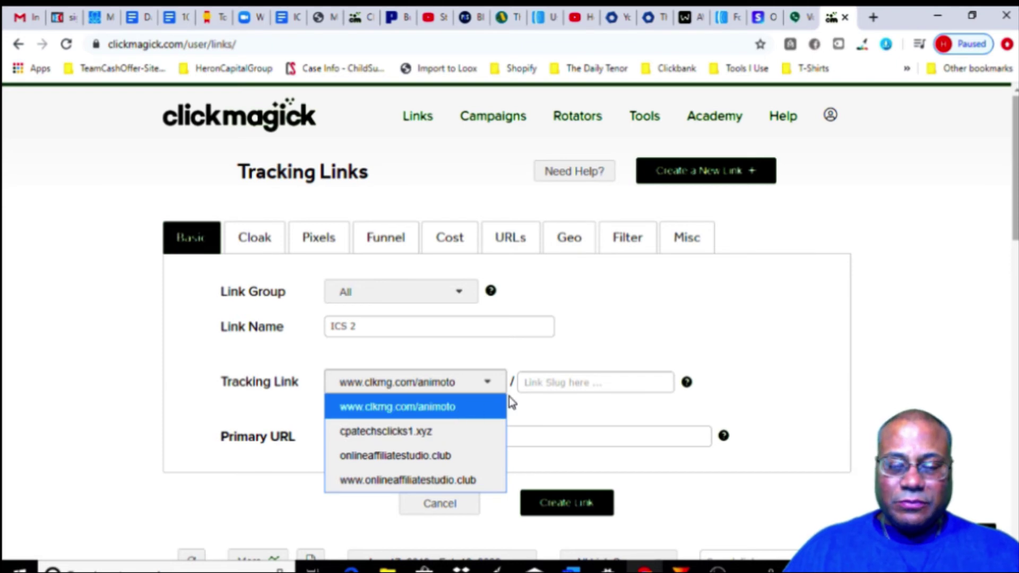
pyautogui.click(533, 382)
pyautogui.click(565, 416)
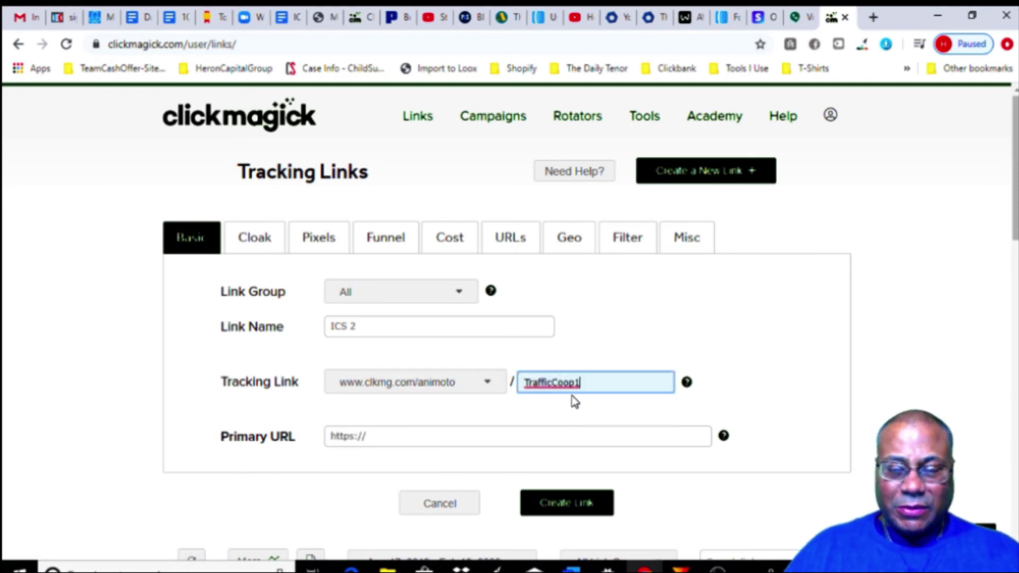
pyautogui.click(424, 440)
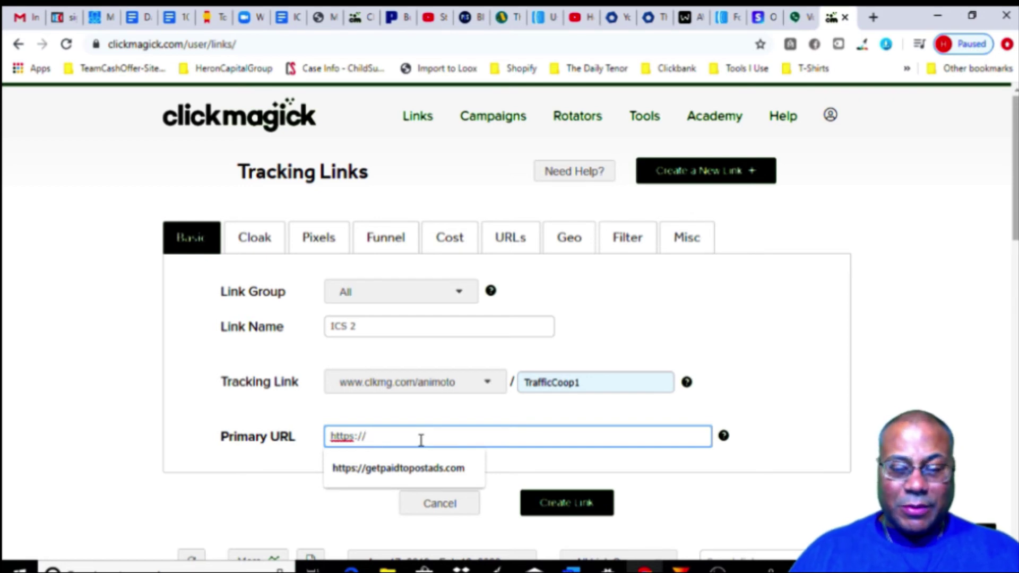
pyautogui.click(419, 468)
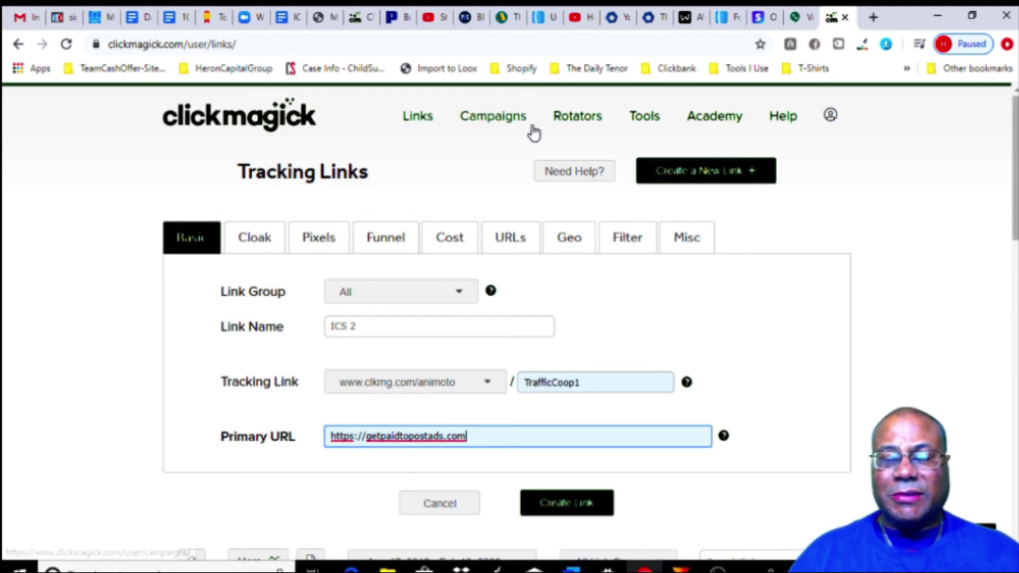
# - Switch to Instant Cash Solution, check the open thank-you page, and return from the profile page to the Members Area
pyautogui.click(625, 24)
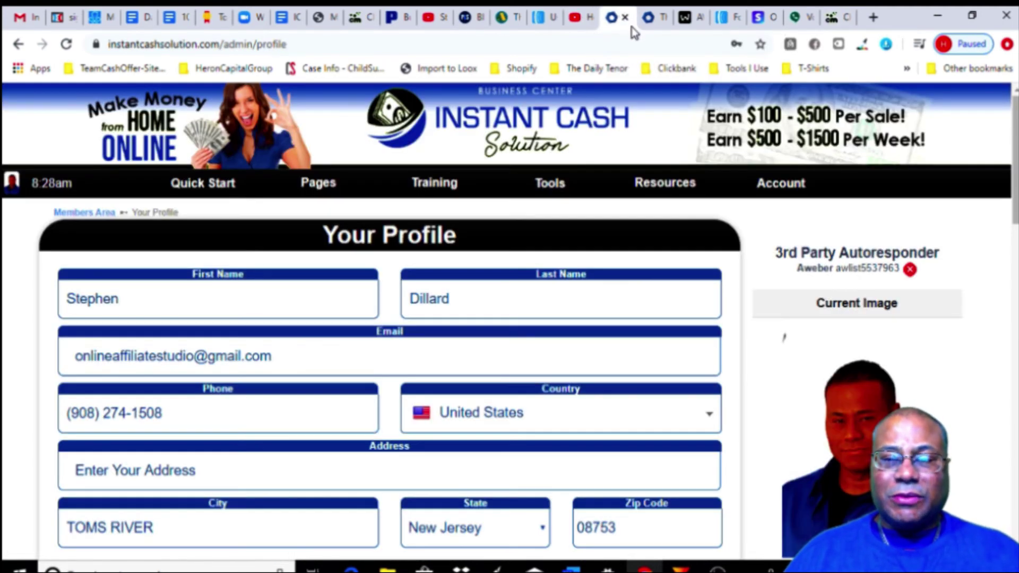
pyautogui.click(656, 26)
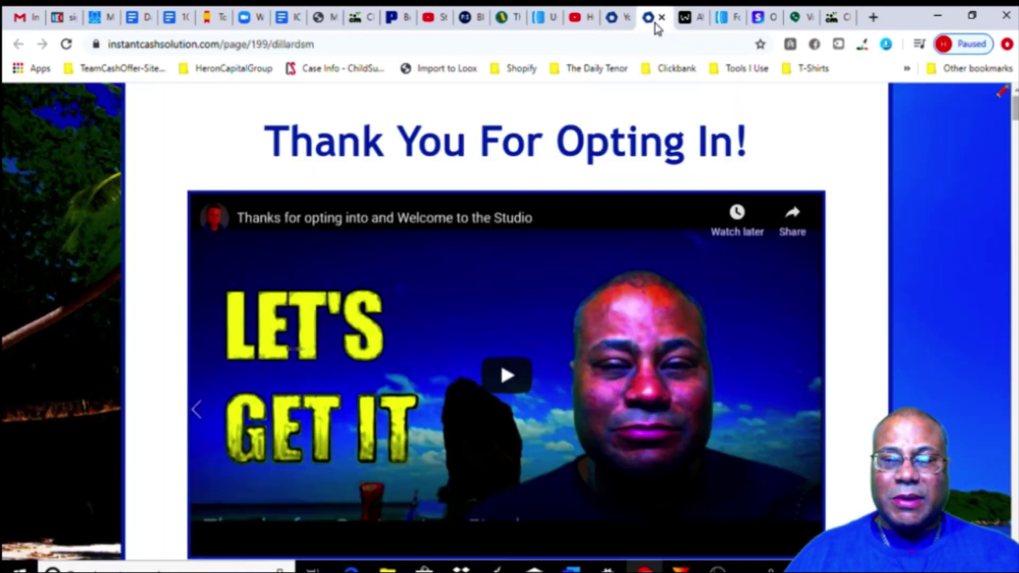
pyautogui.click(617, 26)
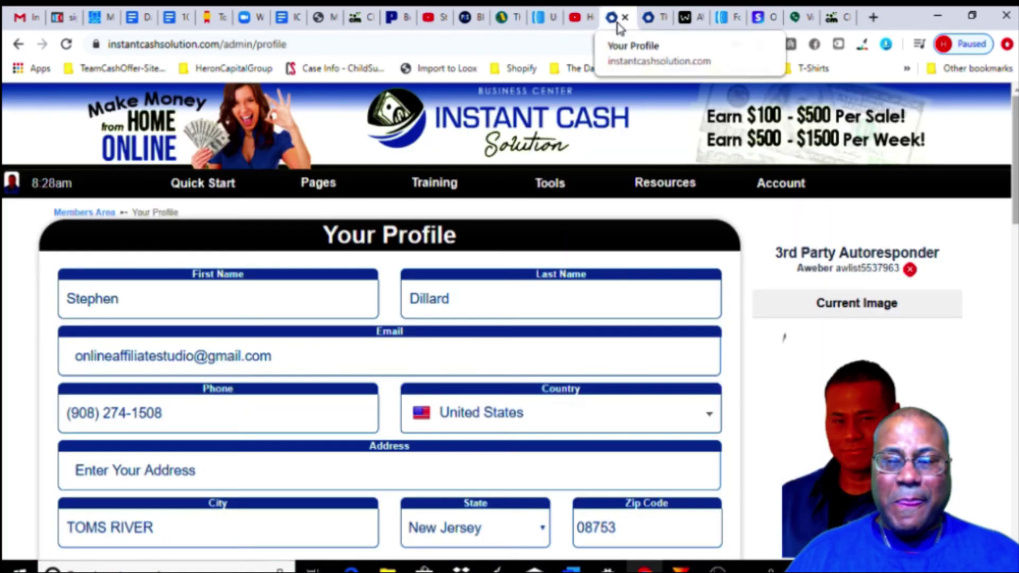
pyautogui.click(82, 215)
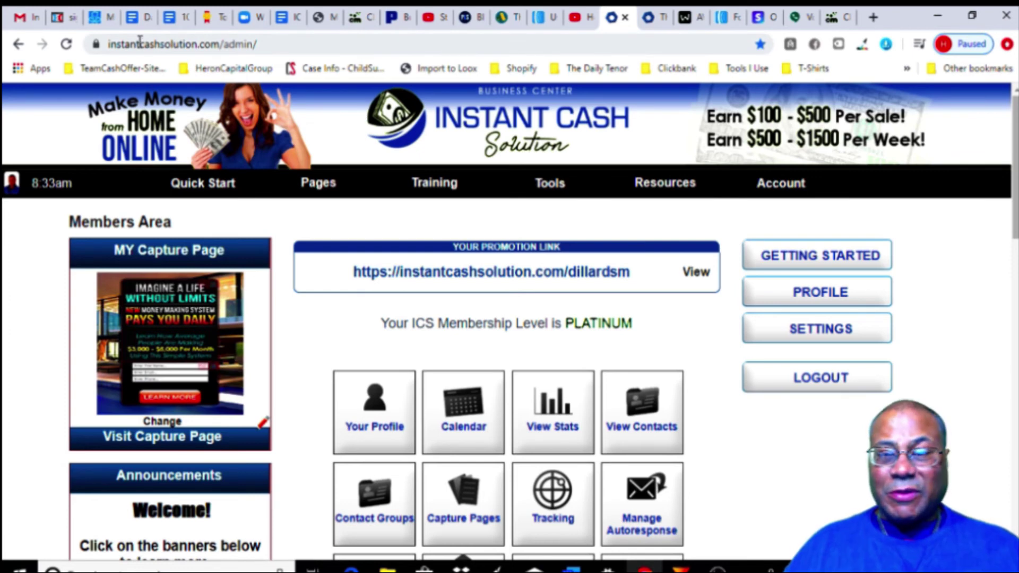
# - Open namecheap.com in a new browser tab and sign in with the saved credentials to review the recently active domains
pyautogui.click(872, 18)
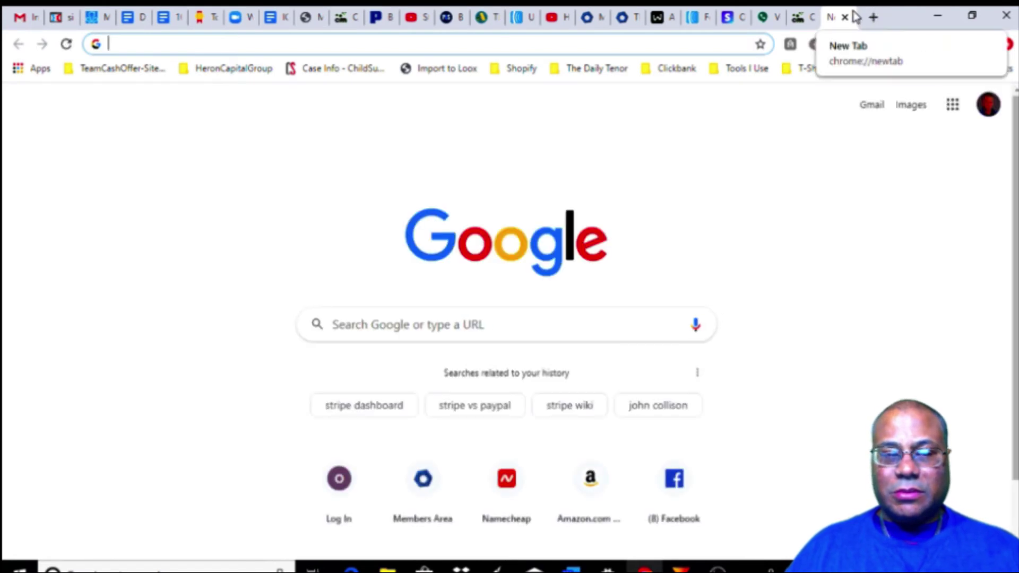
pyautogui.write('namecheap.com')
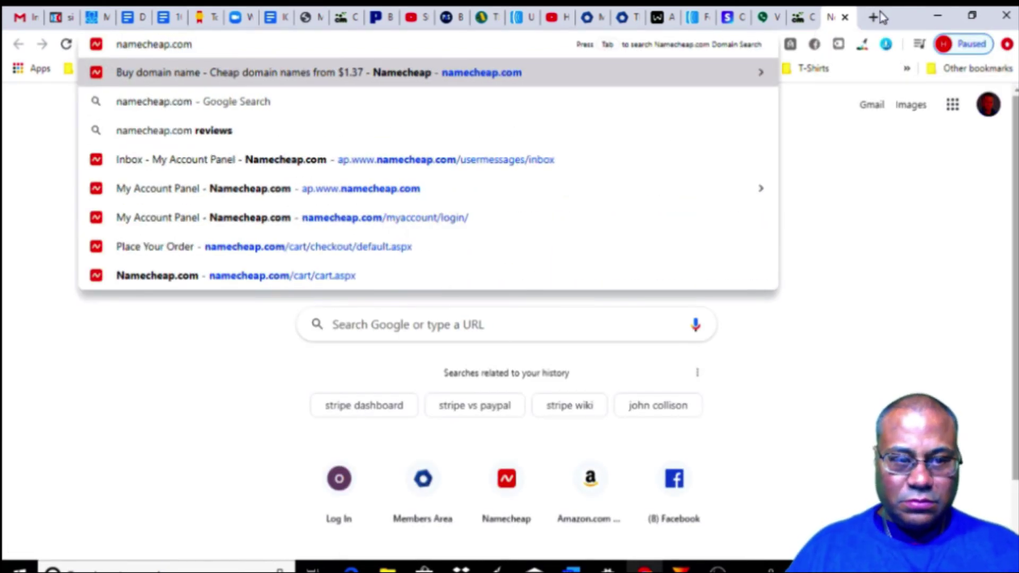
pyautogui.press('Return')
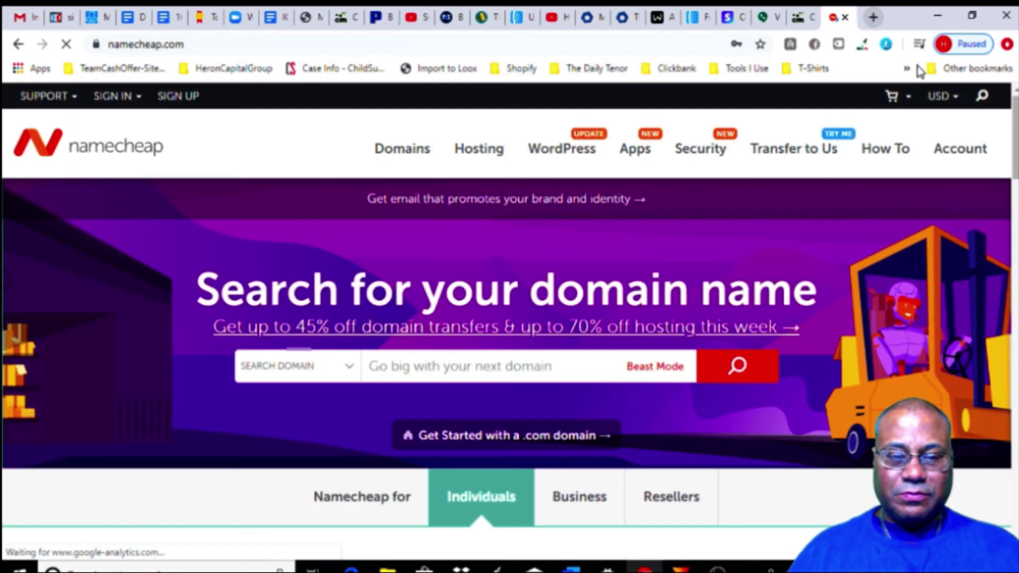
pyautogui.moveTo(136, 98)
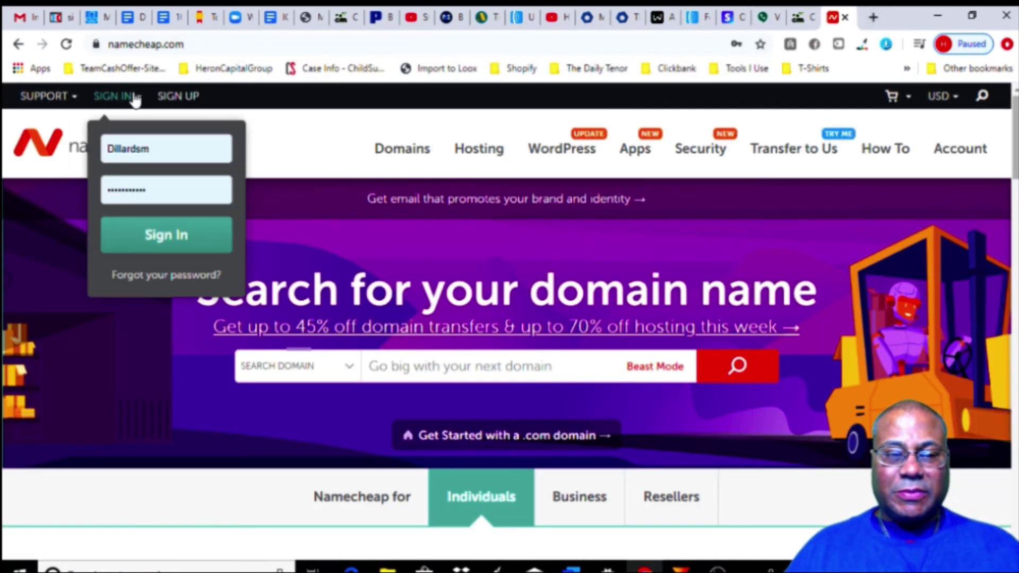
pyautogui.click(165, 237)
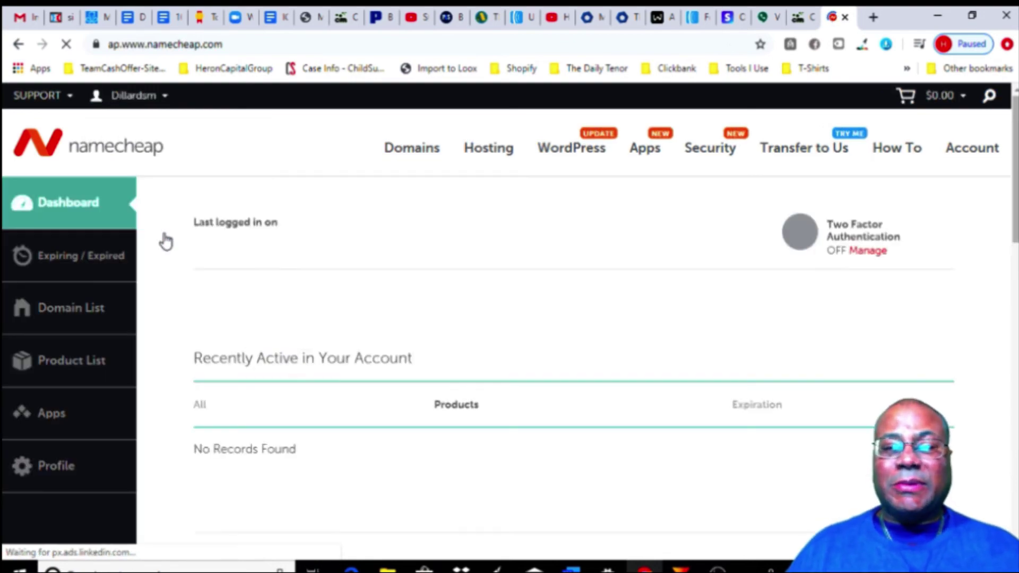
pyautogui.scroll(-7, 457, 303)
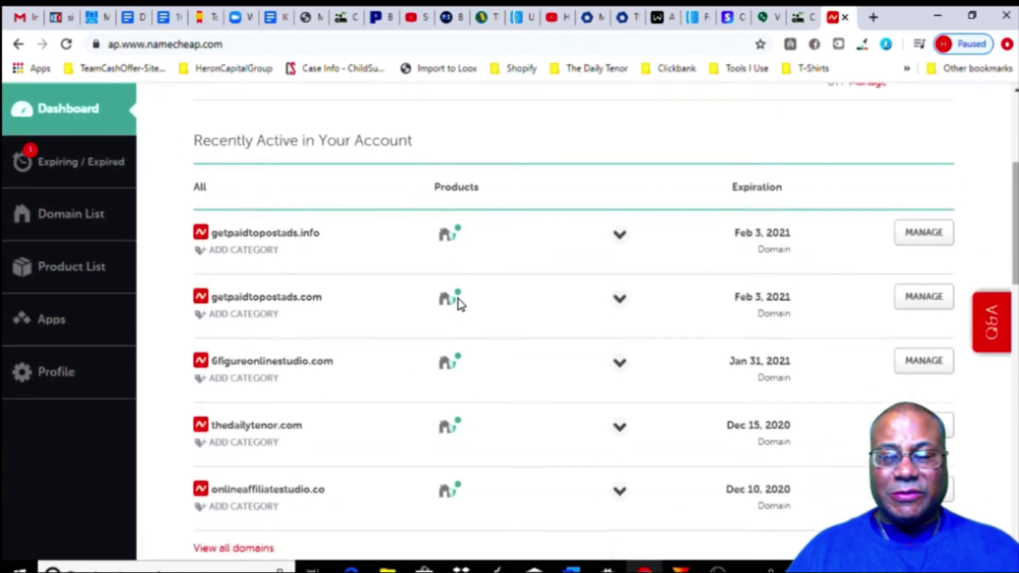
pyautogui.moveTo(442, 298)
pyautogui.scroll(4, 442, 299)
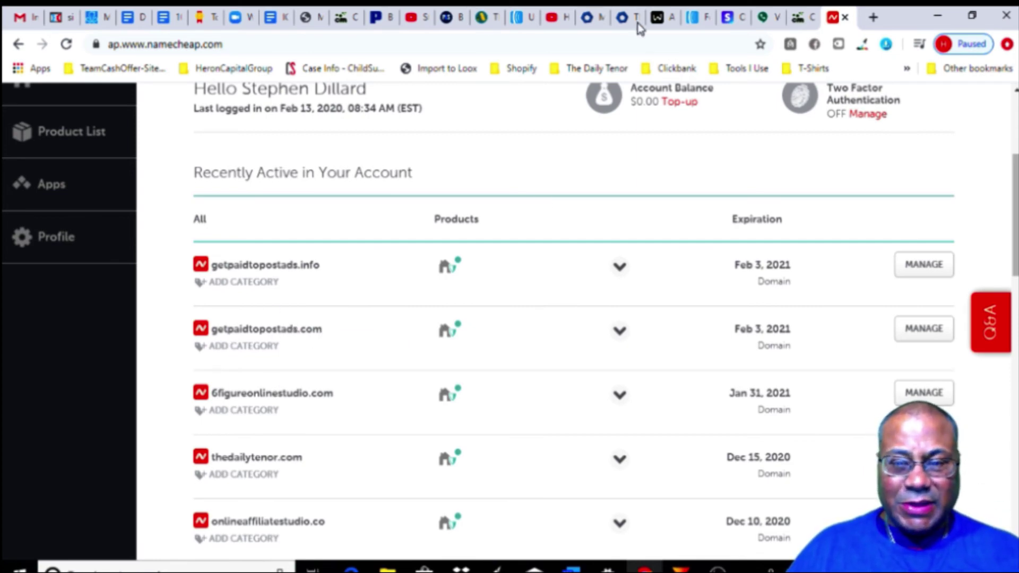
# - Return to the Instant Cash Solution Members Area and browse the Capture Pages list down to the thank-you page
pyautogui.click(593, 21)
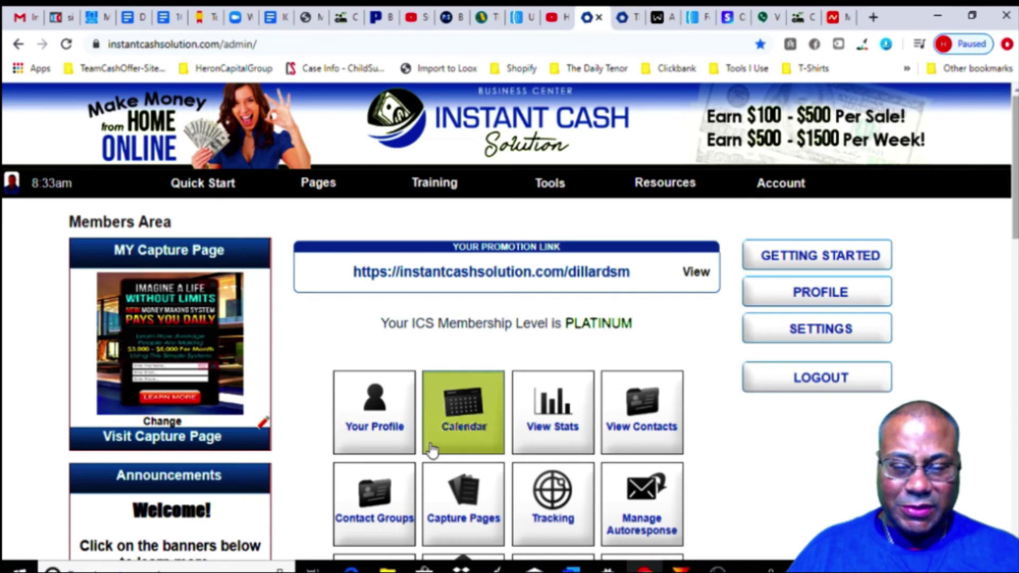
pyautogui.click(459, 487)
pyautogui.scroll(-5, 440, 345)
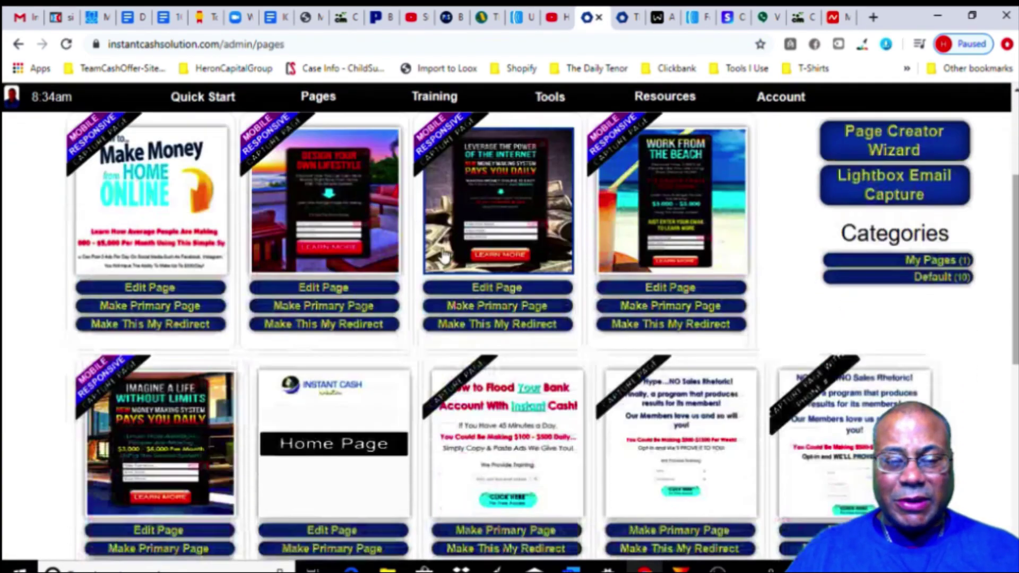
pyautogui.scroll(-5, 440, 348)
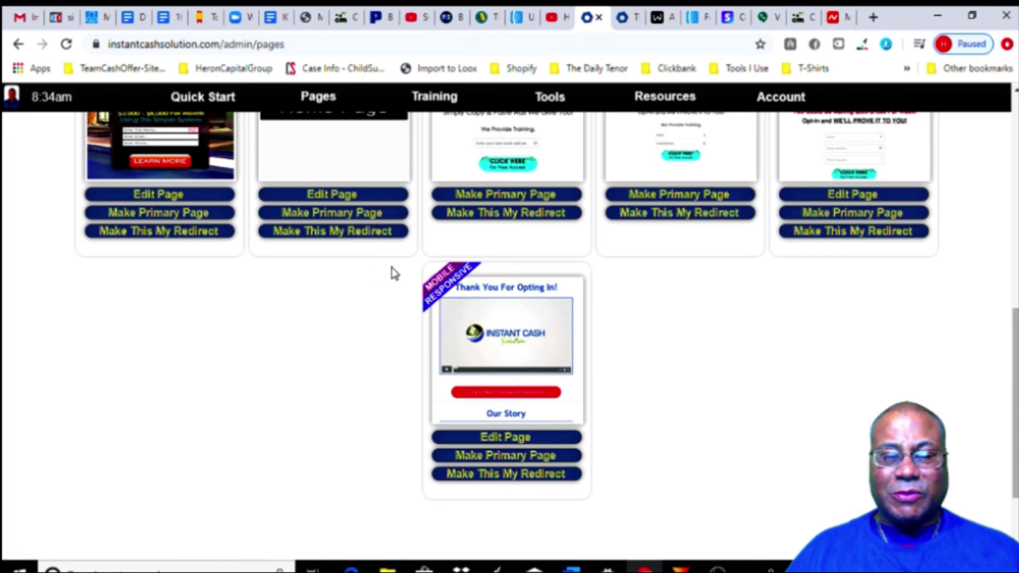
pyautogui.scroll(4, 391, 272)
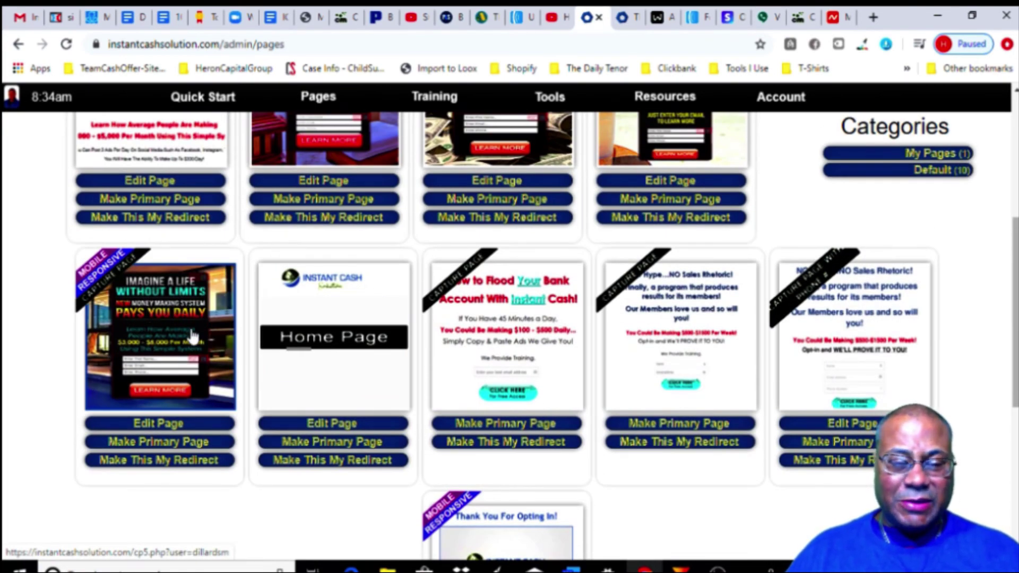
pyautogui.scroll(-3, 318, 379)
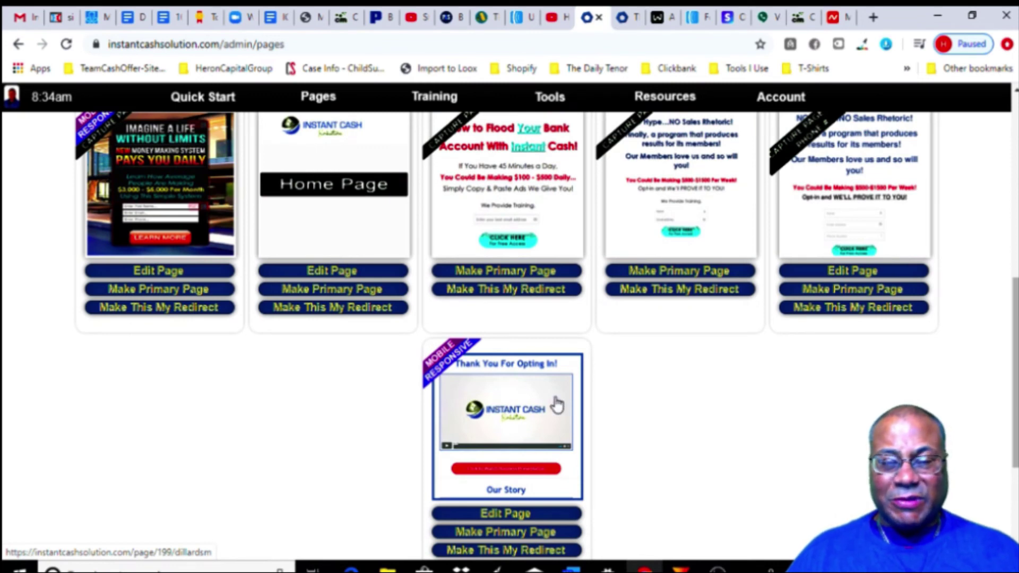
# - Check the getpaidtopostads domains on Namecheap, and open the Thank You For Opting In page from the Instant Cash Solution page list
pyautogui.click(836, 17)
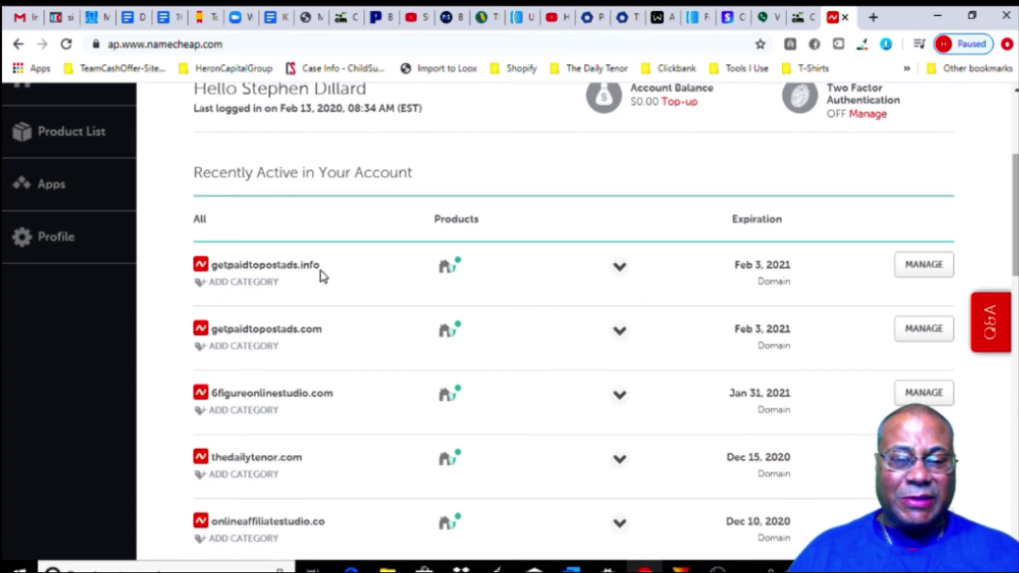
pyautogui.click(588, 17)
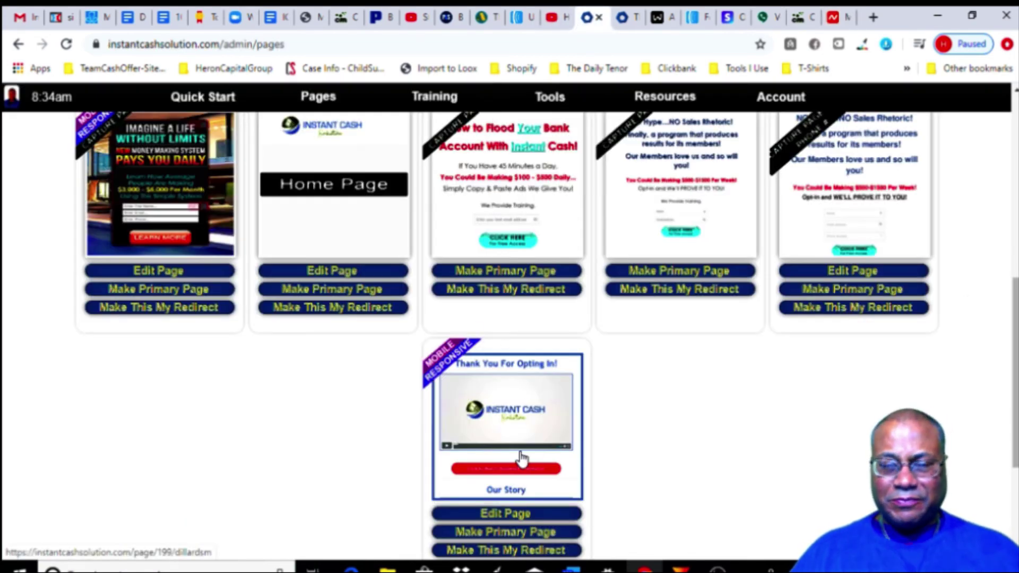
pyautogui.scroll(3, 523, 435)
pyautogui.scroll(-5, 525, 440)
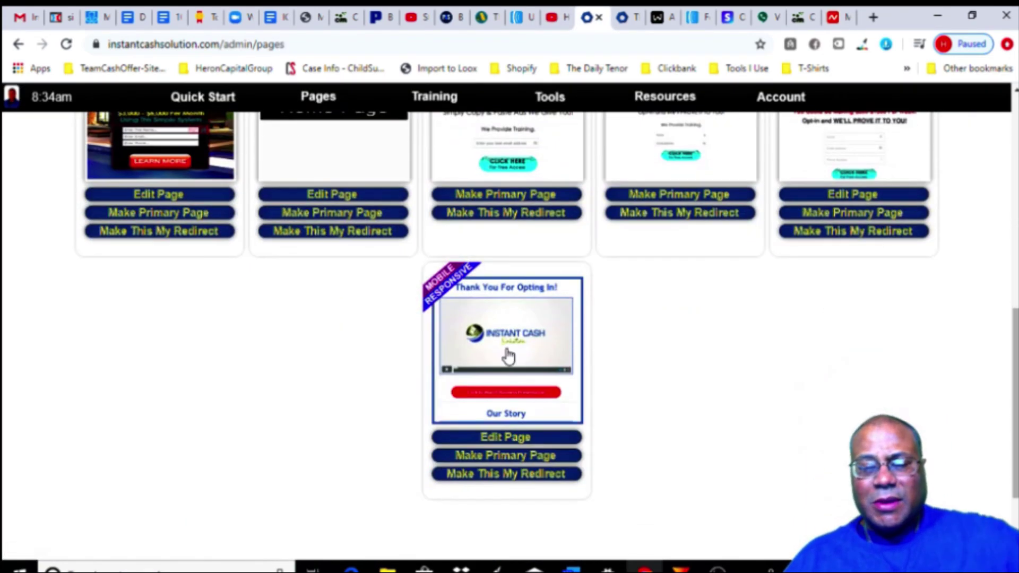
pyautogui.click(511, 345)
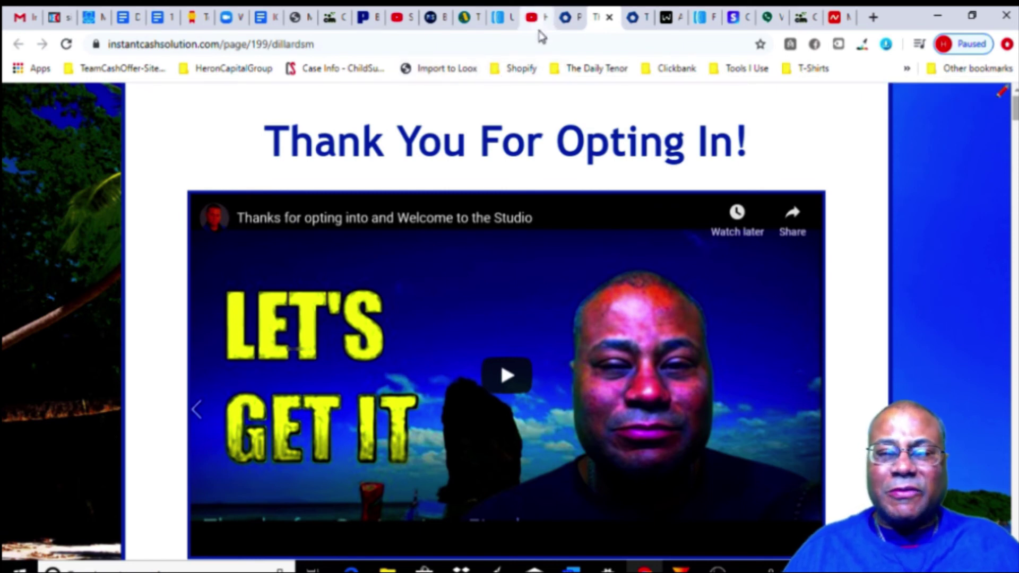
# - Open the Bitly dashboard in a new browser tab to review the shortened link for the Join Me In the ICS Business page
pyautogui.click(872, 17)
pyautogui.click(748, 70)
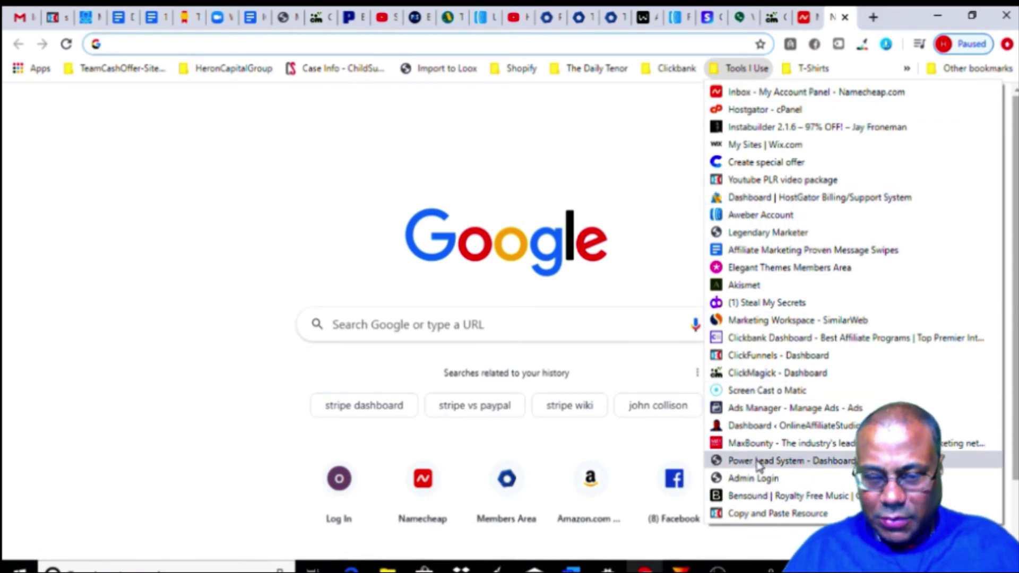
pyautogui.press('b')
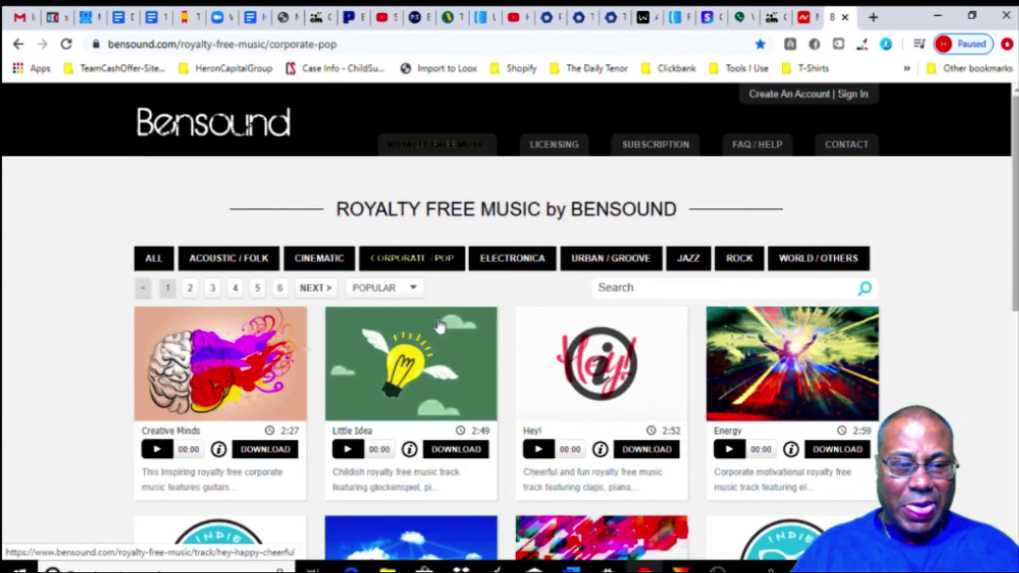
pyautogui.click(292, 45)
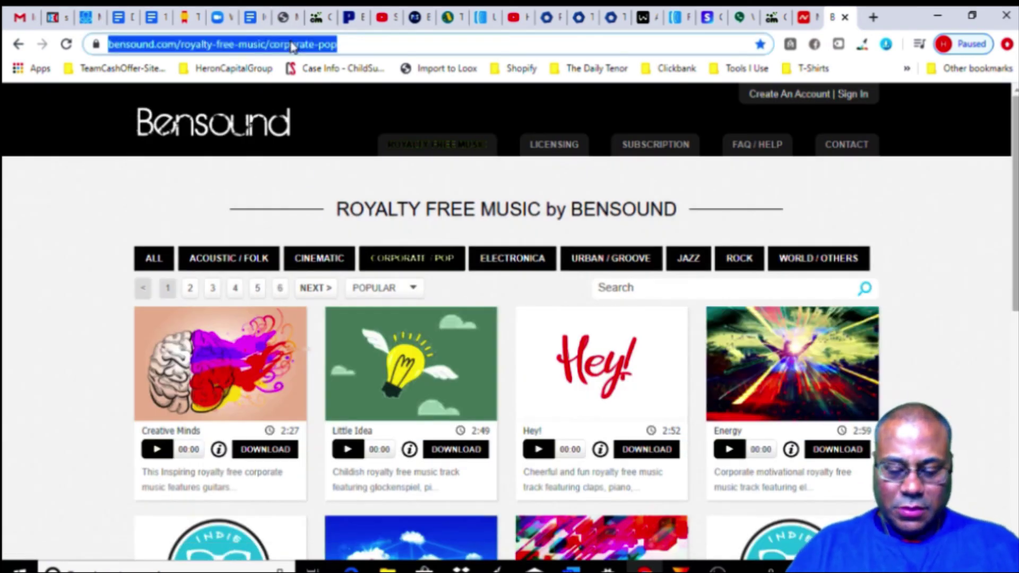
pyautogui.write('bit')
pyautogui.press('Return')
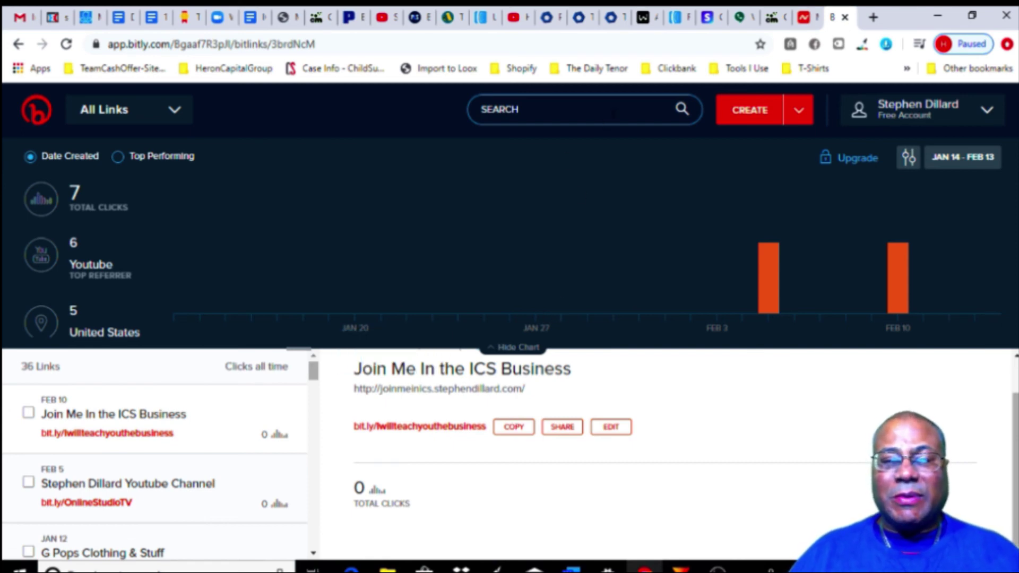
# - Revisit the Namecheap domains and the Instant Cash Solution pages, and review the setup checklist on the AWW whiteboard
pyautogui.click(812, 23)
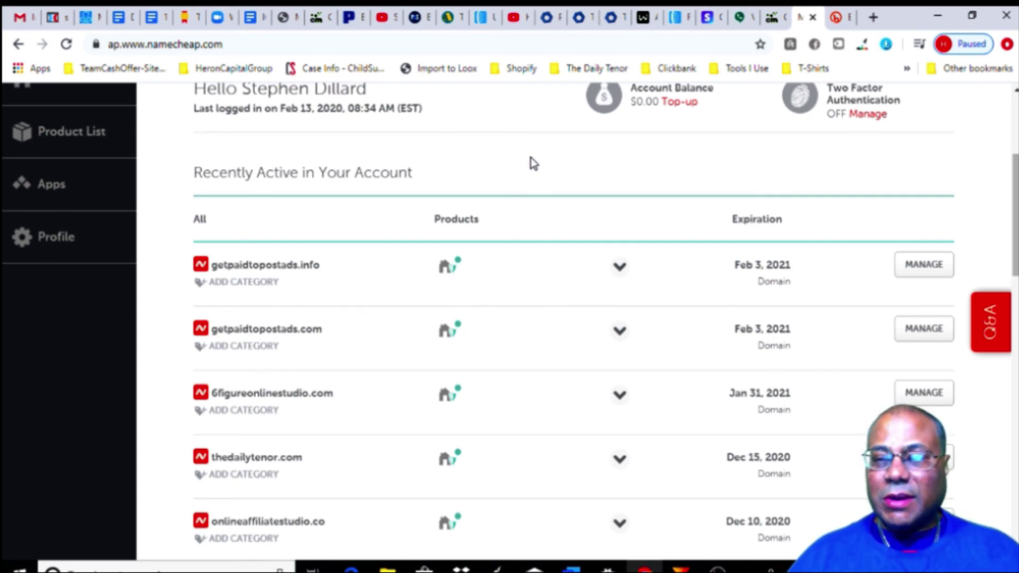
pyautogui.click(546, 21)
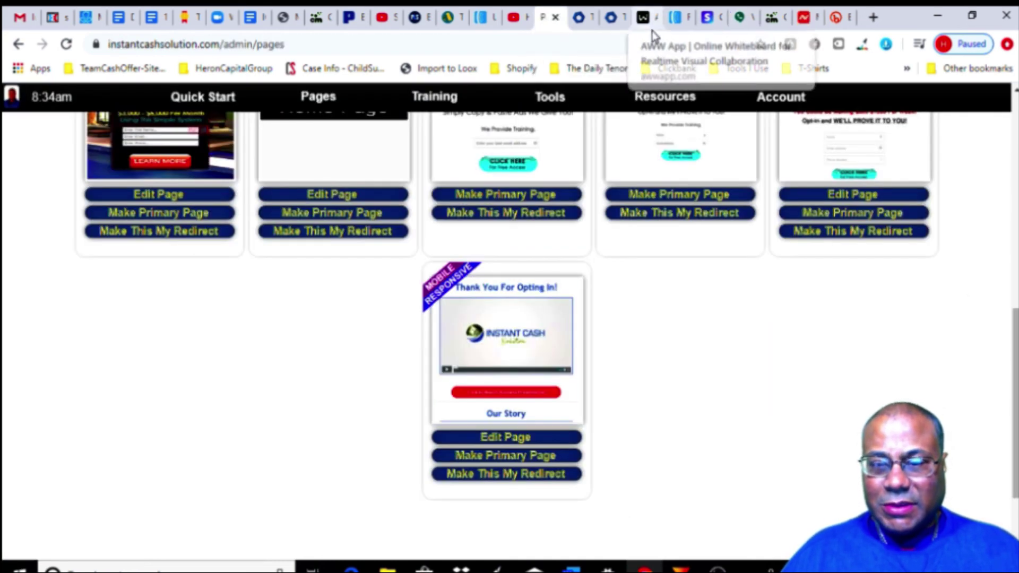
pyautogui.click(646, 18)
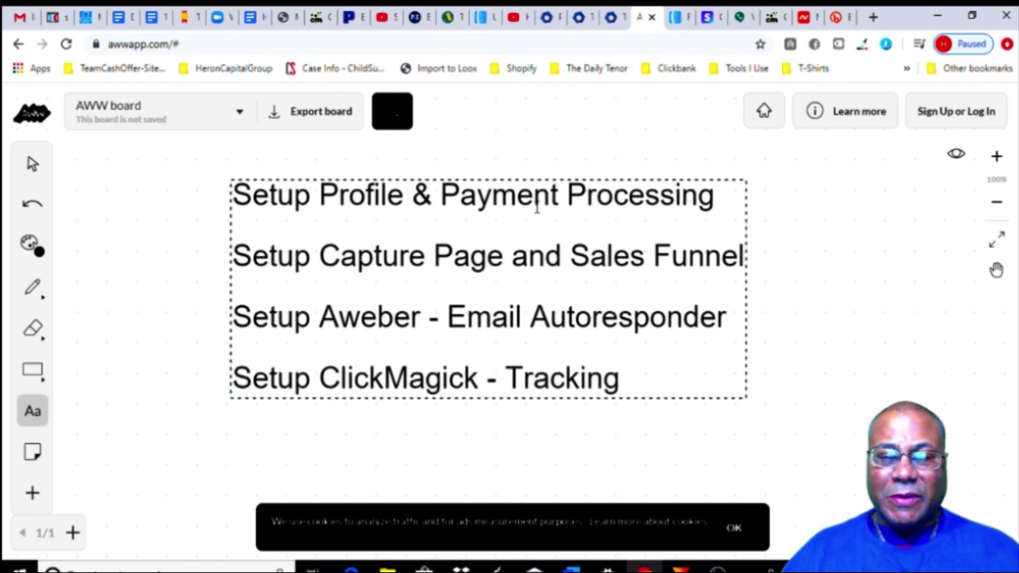
pyautogui.click(287, 398)
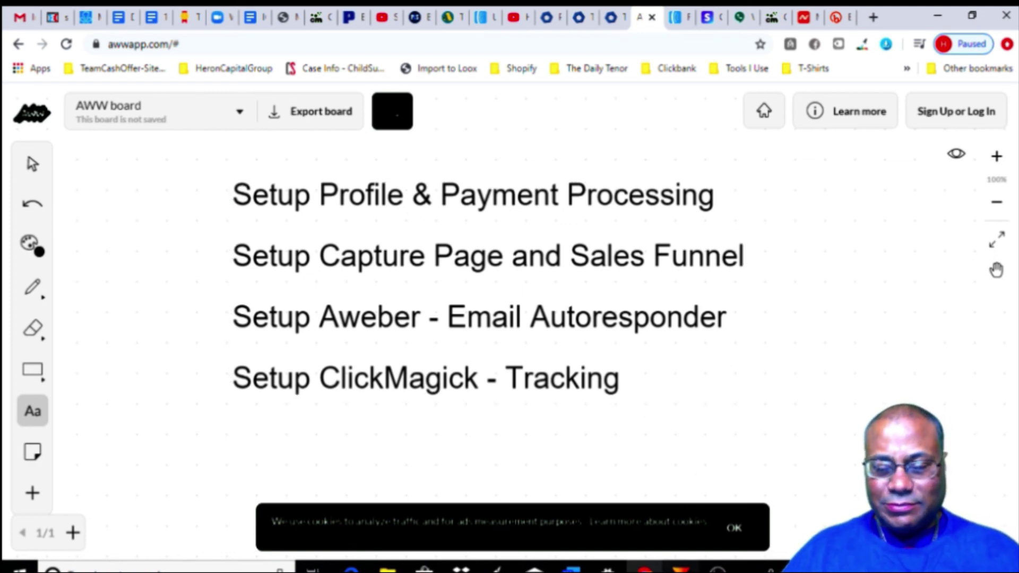
# - Switch to OBS and stop the screen recording
pyautogui.click(717, 568)
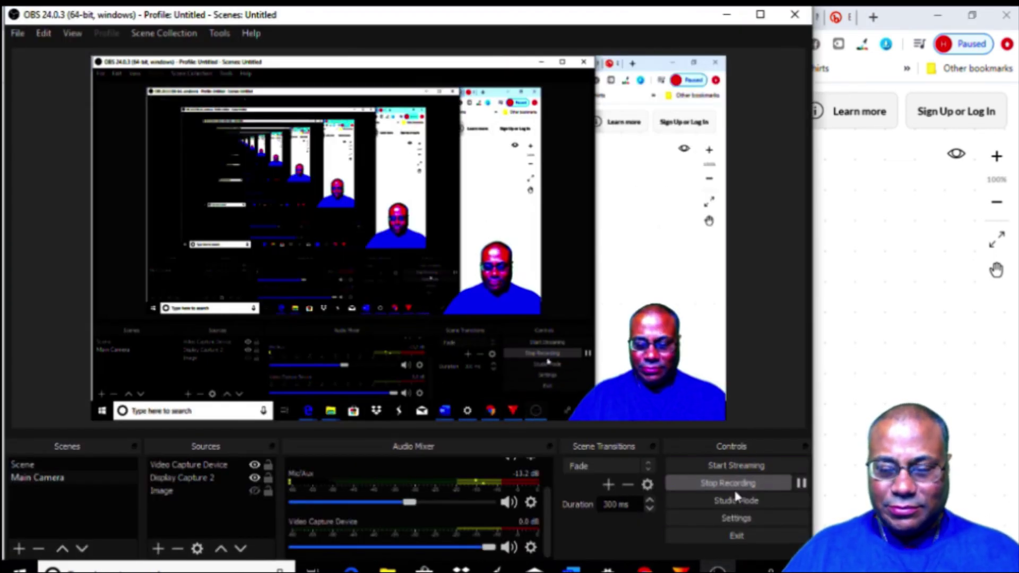
pyautogui.click(727, 483)
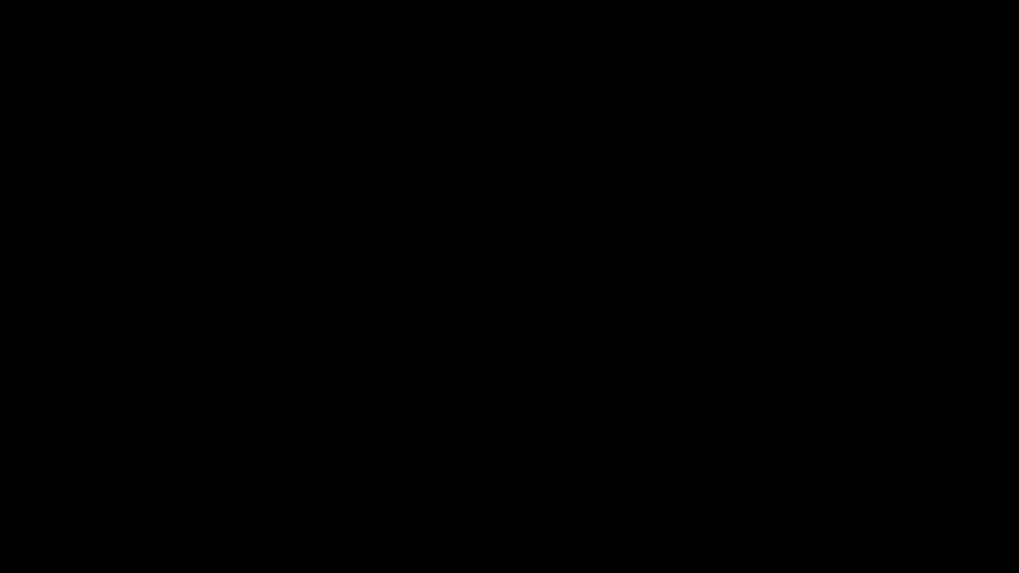